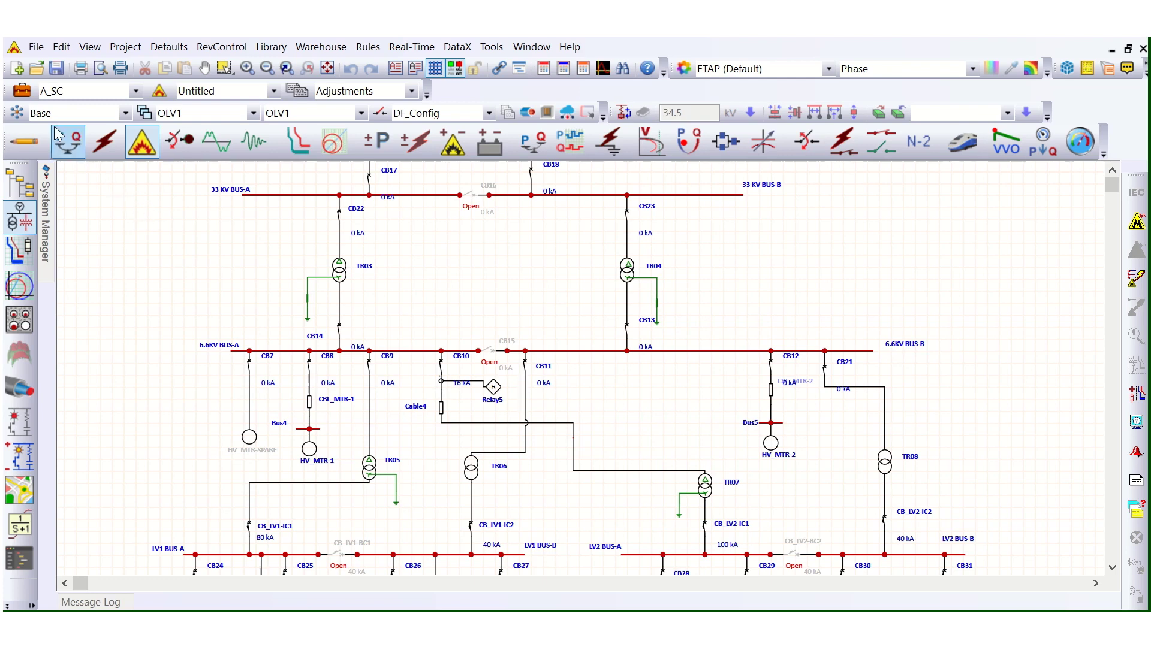
Step: Open the A_SC arc-flash study case and review its general, method, clearing time and parameter settings
click(22, 93)
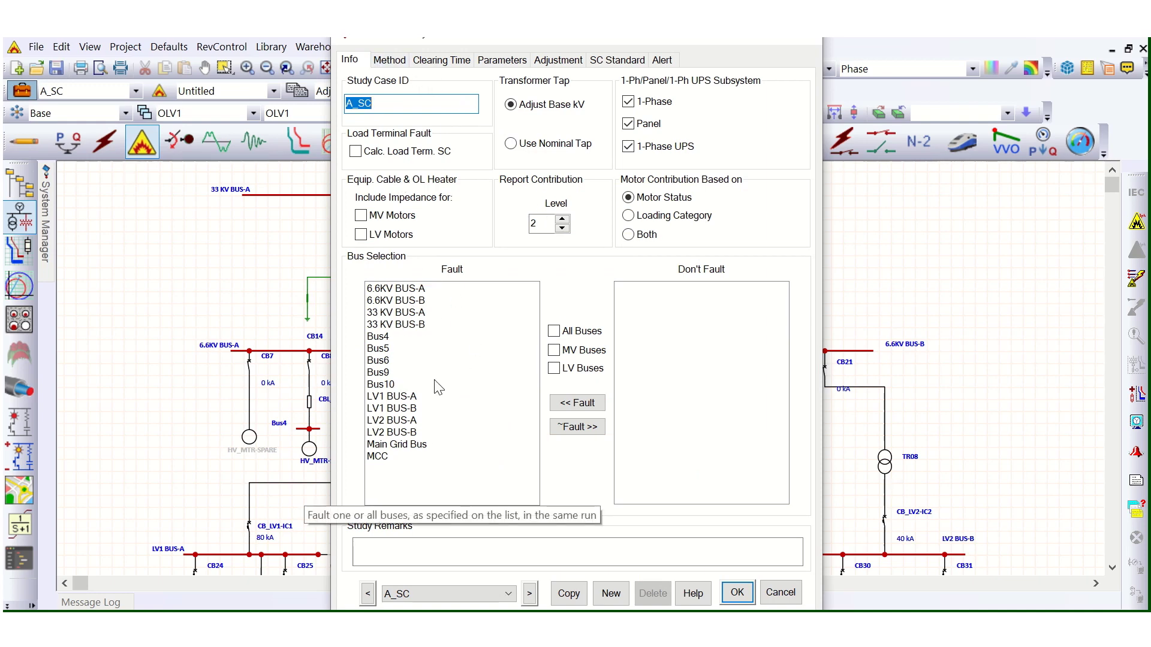
click(397, 61)
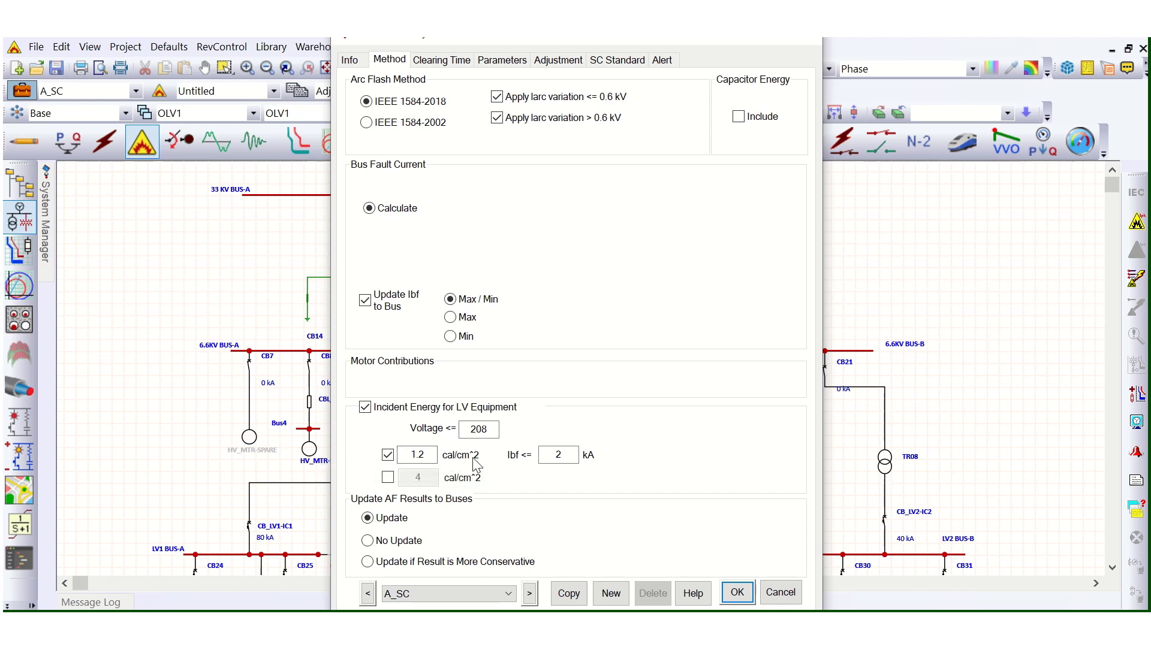
click(448, 63)
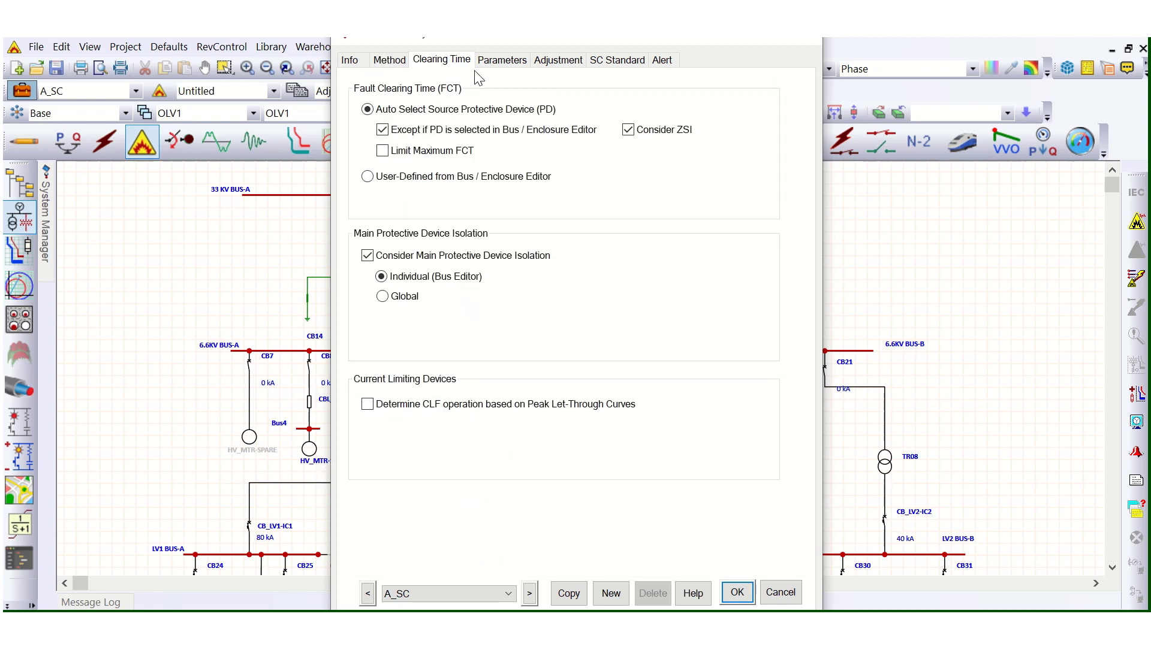
click(501, 62)
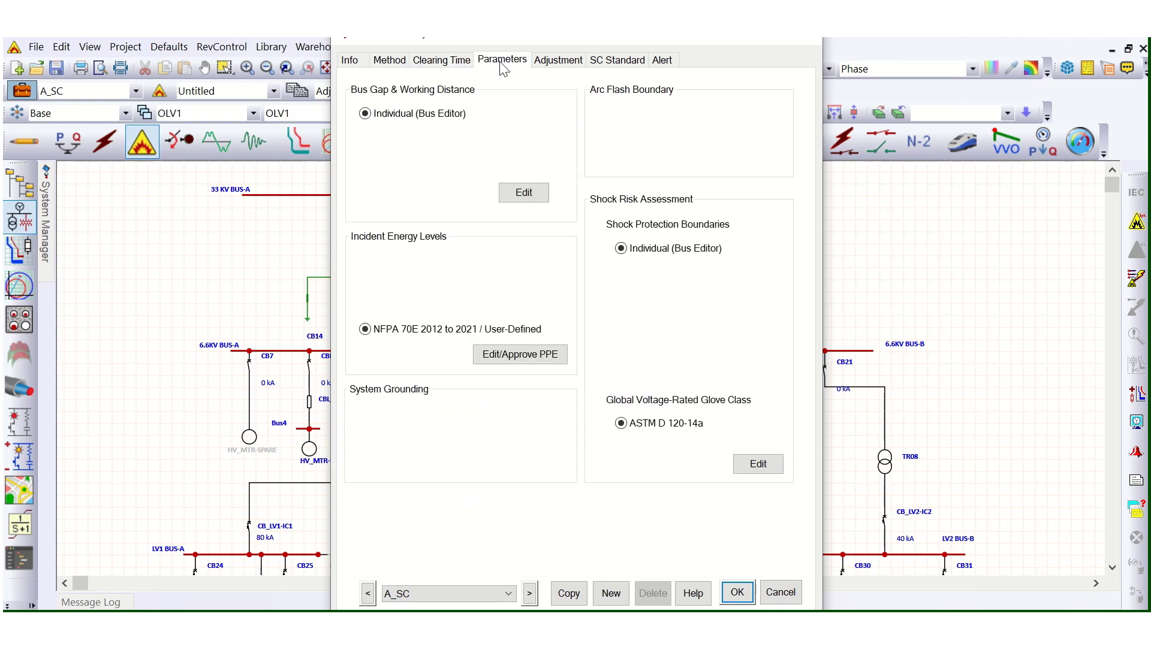
Step: Review the NFPA 70E 2012 to 2021 incident energy levels and the PPE approval for the study case
click(517, 358)
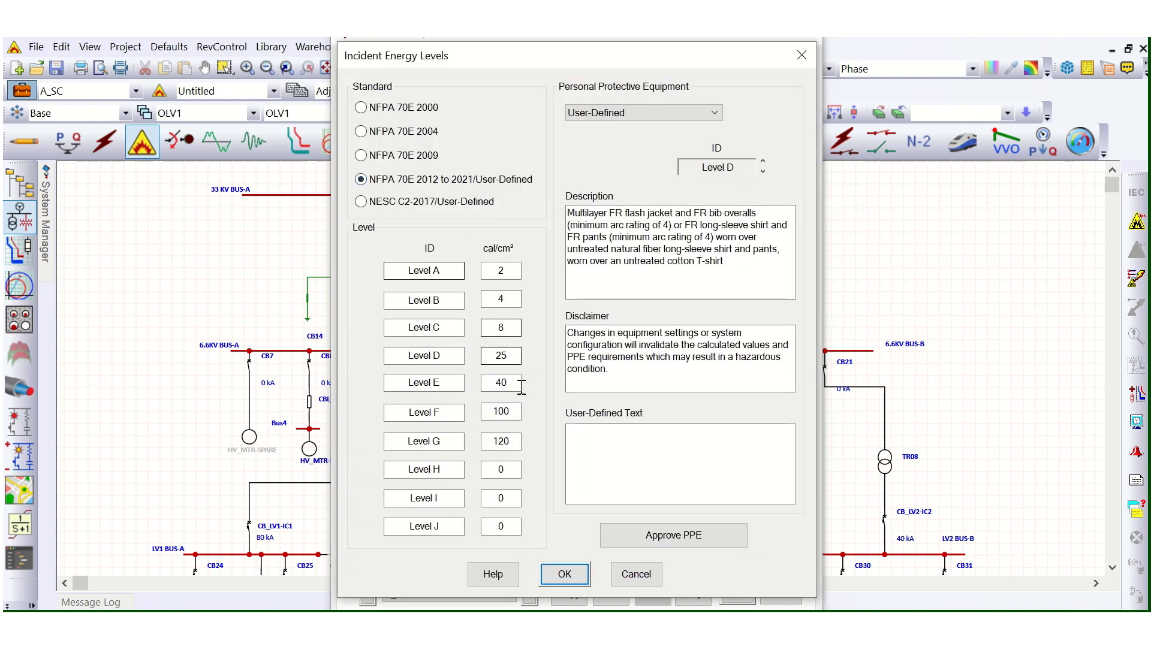
click(646, 535)
click(576, 457)
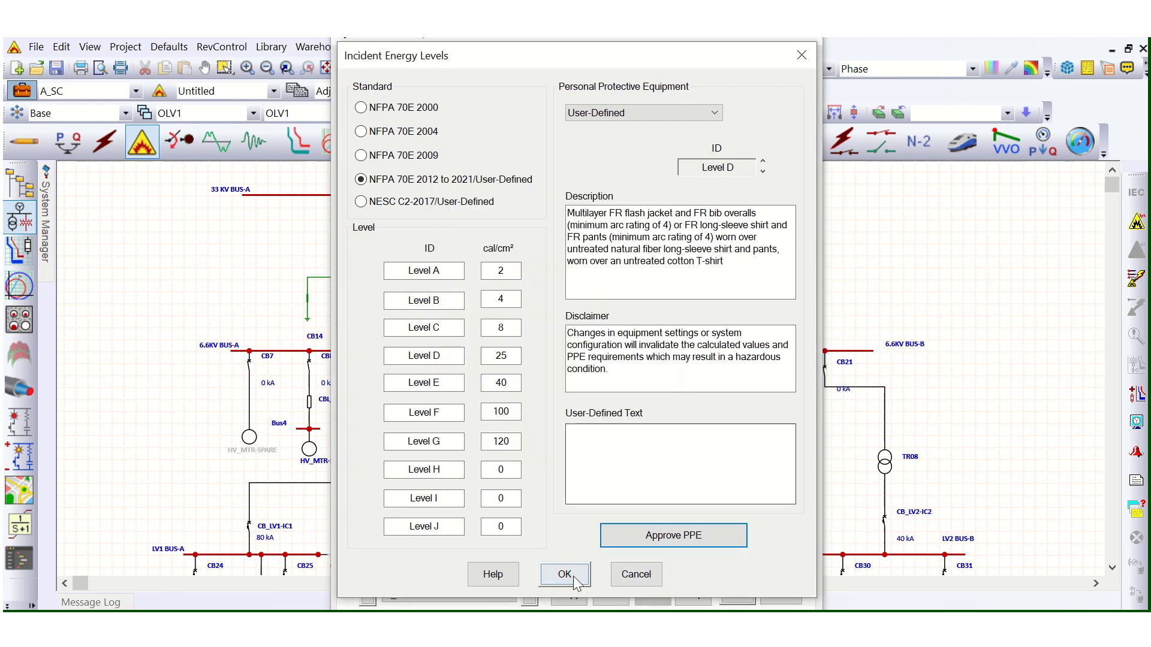
click(565, 574)
Step: Review the study case's adjustment tolerances and short-circuit standard settings, and accept the study case
click(557, 63)
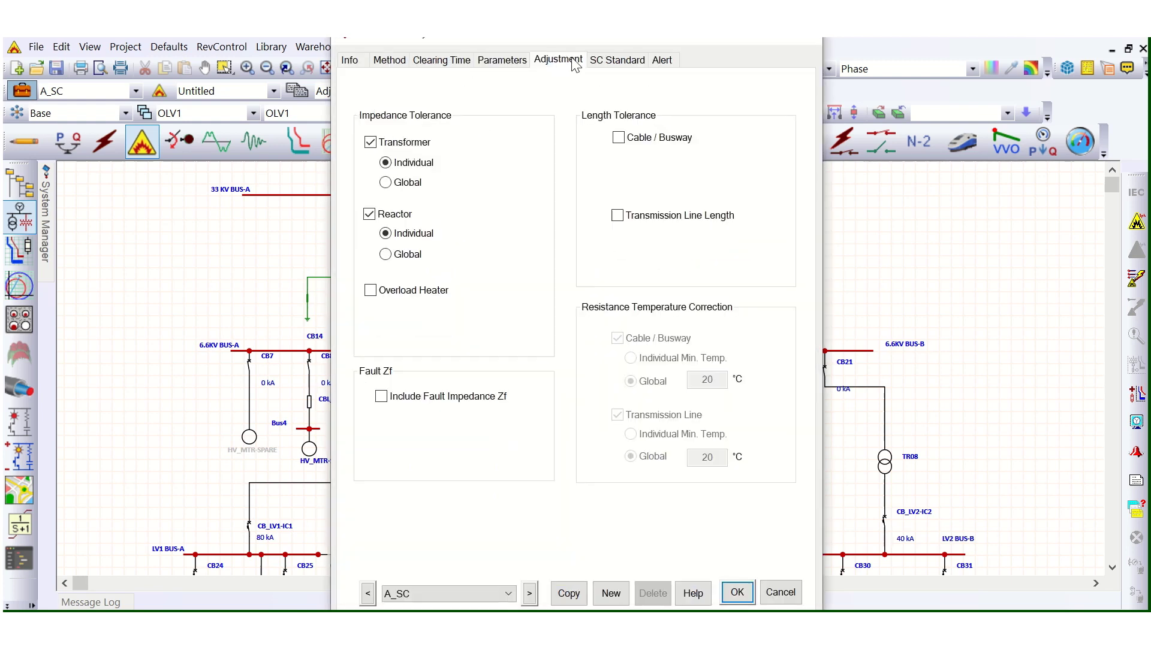
click(602, 59)
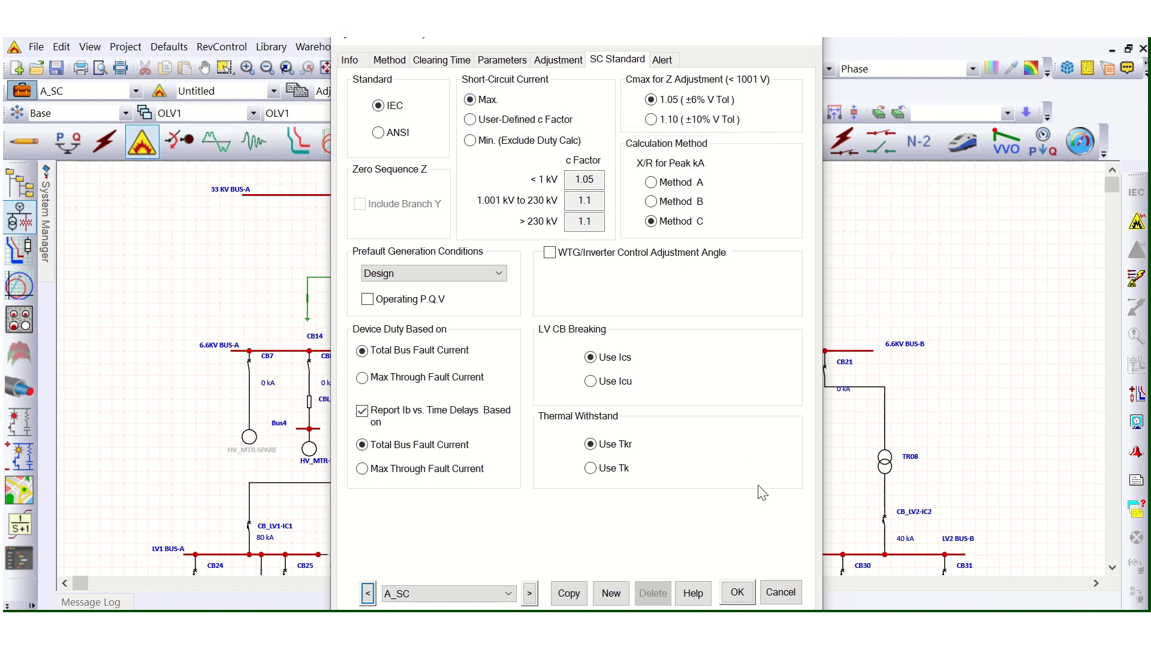
click(737, 592)
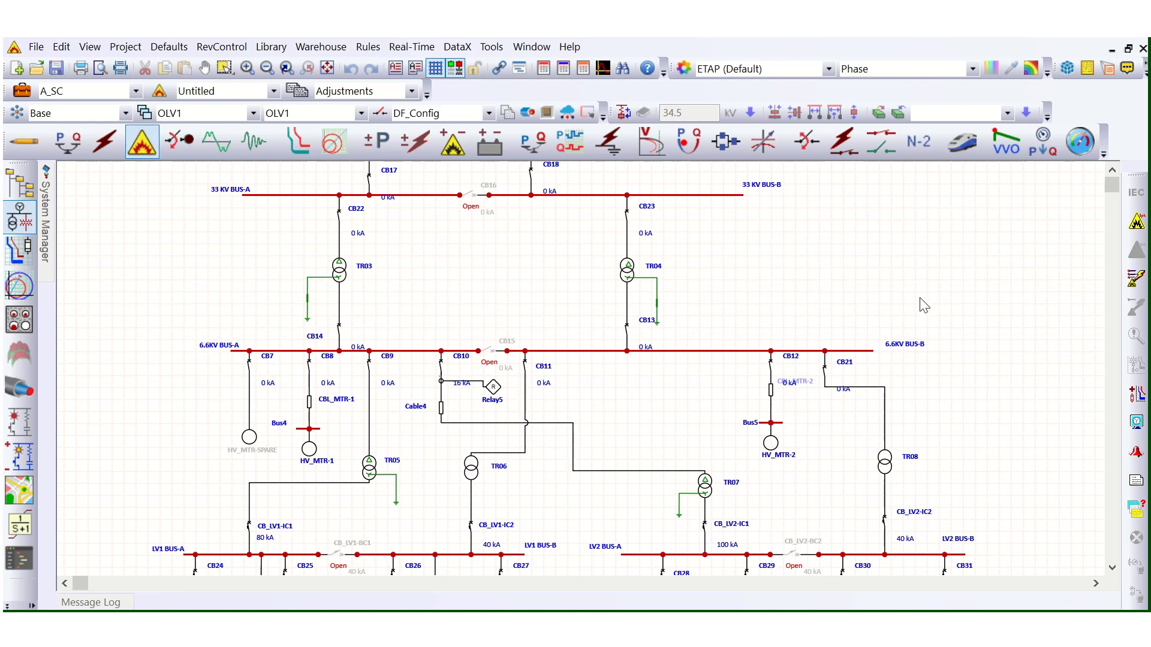
Step: Run the arc-flash calculation for study case A_SC and dismiss the PPE approval warning
click(1133, 219)
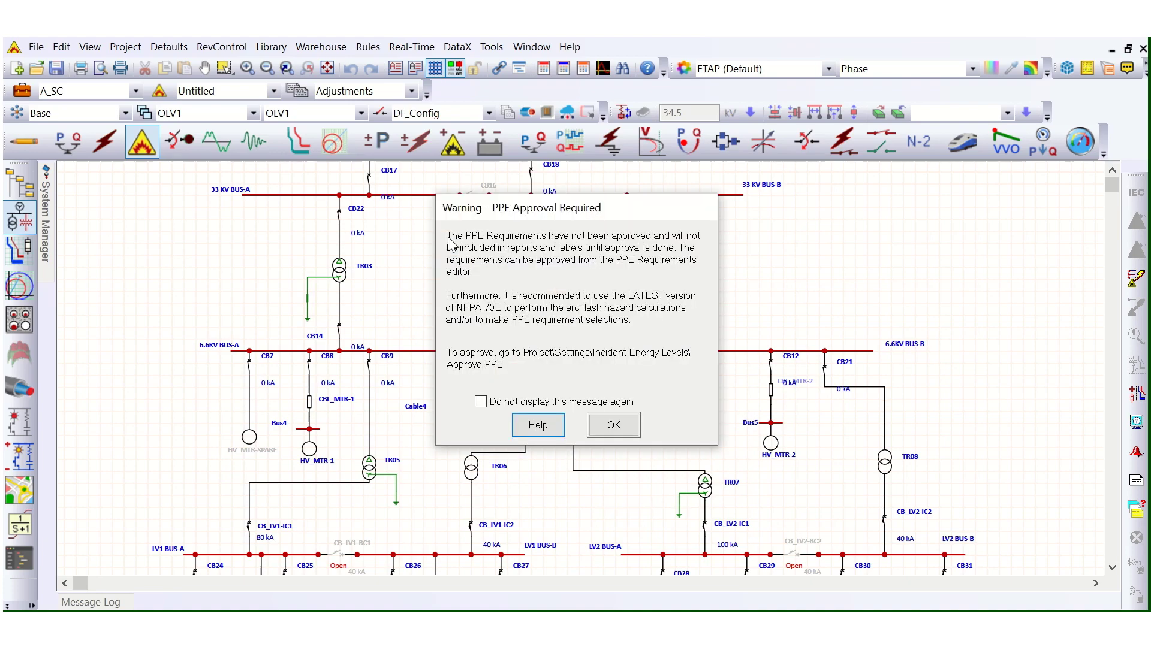
click(606, 431)
click(617, 427)
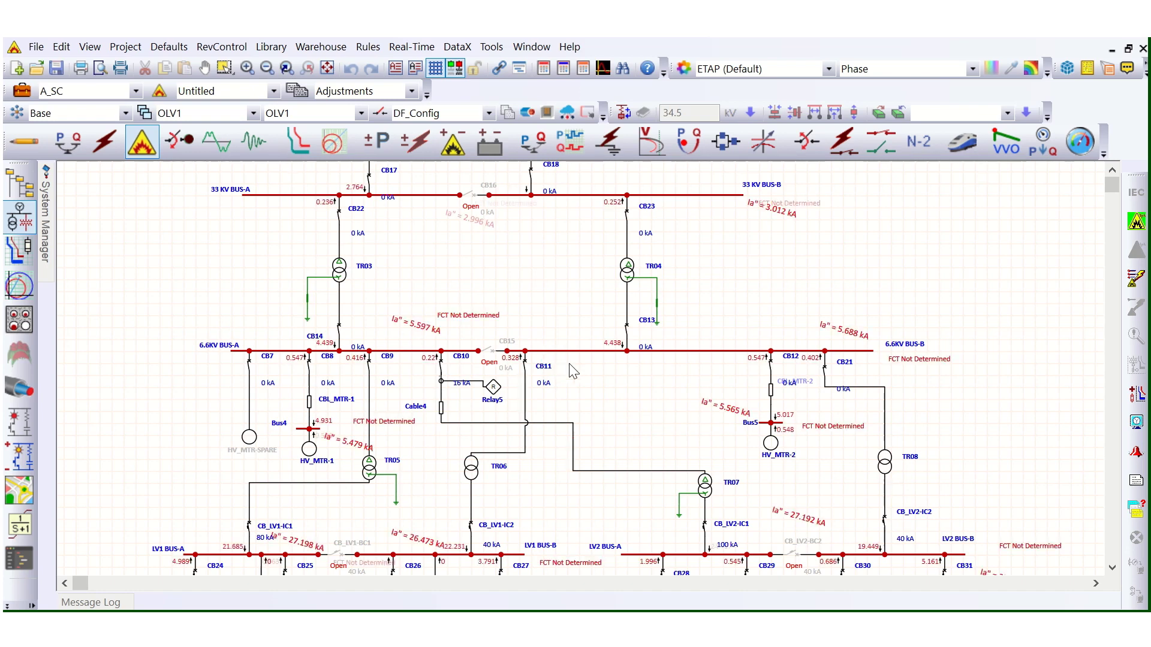
Step: Examine the arc-flash results on the 33 kV, 6.6 kV and LV buses throughout the one-line diagram
scroll(624, 342, up, 4)
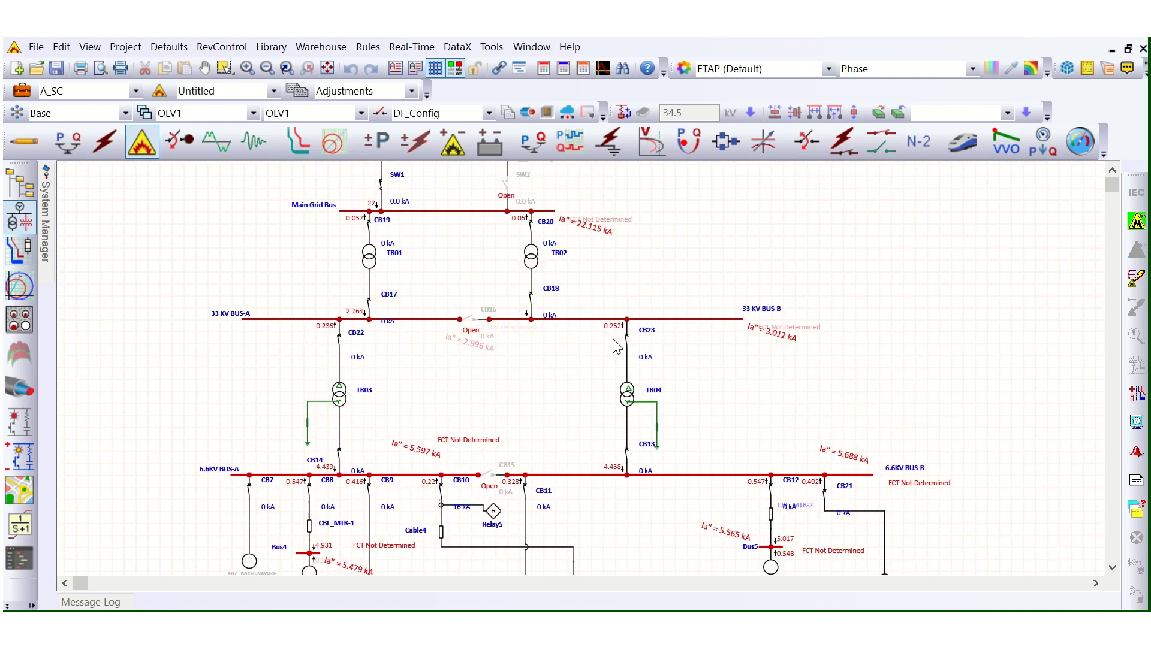
scroll(479, 282, down, 5)
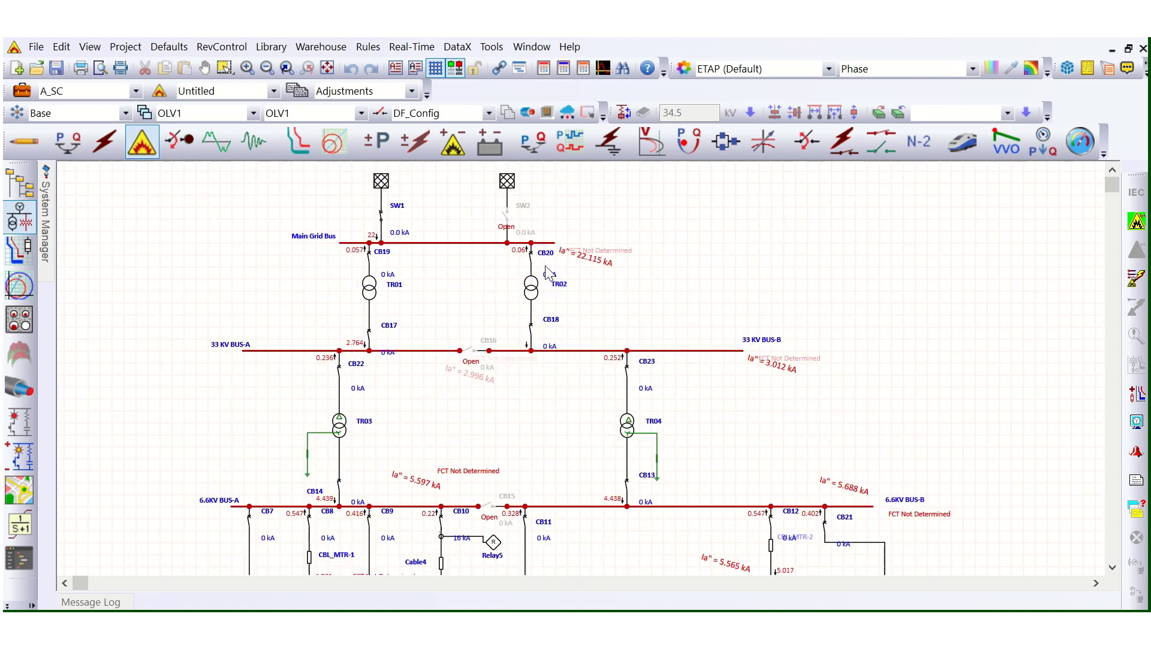
scroll(551, 272, down, 4)
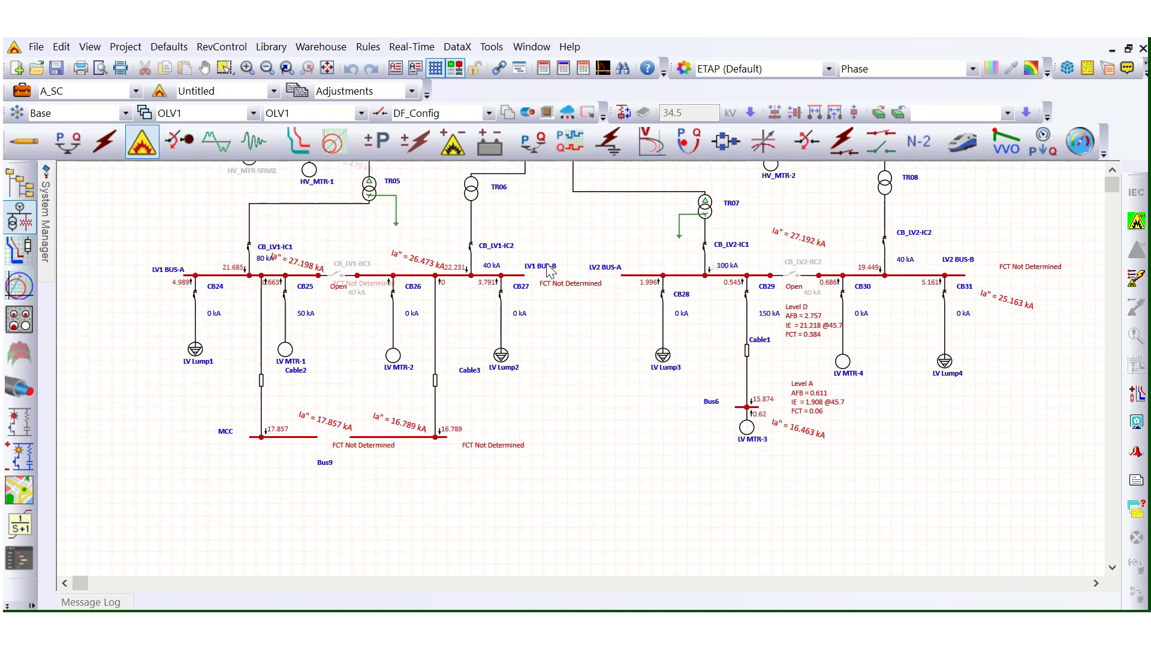
scroll(699, 372, up, 1)
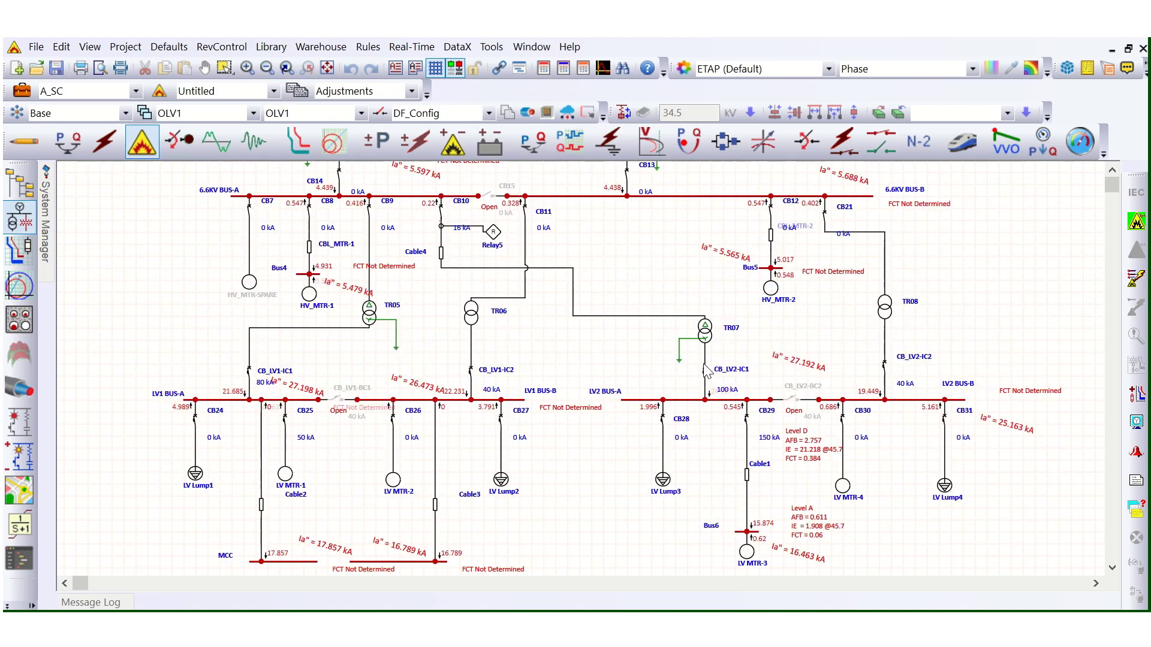
scroll(710, 372, down, 1)
scroll(989, 416, up, 1)
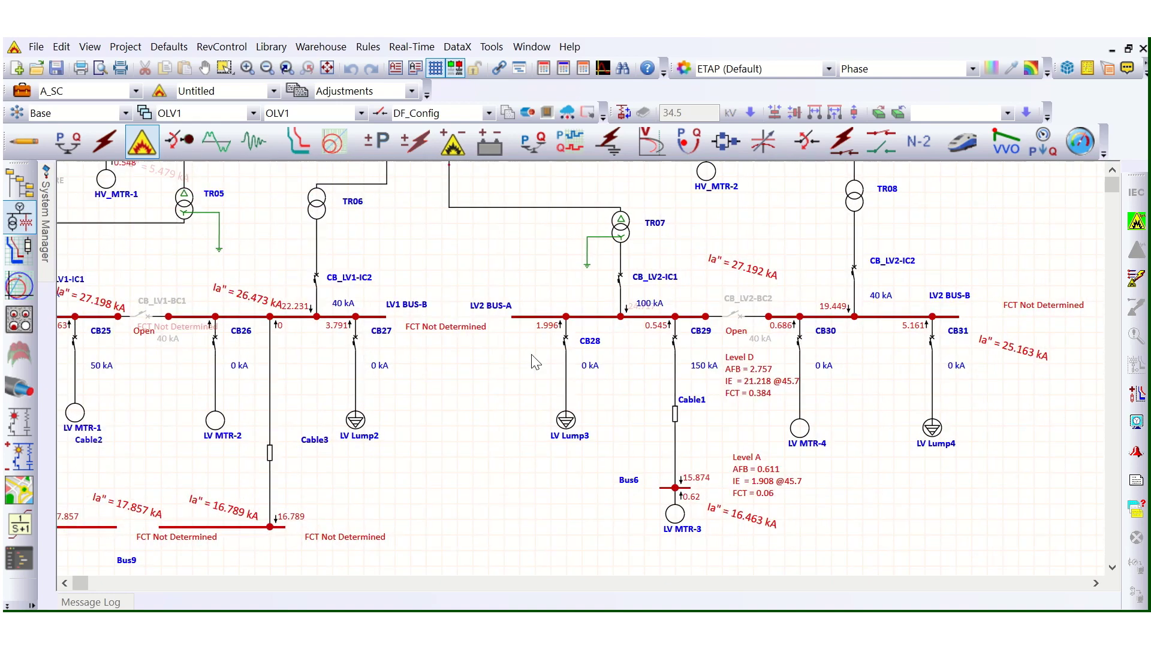
scroll(326, 427, down, 1)
scroll(399, 425, down, 1)
scroll(683, 482, down, 1)
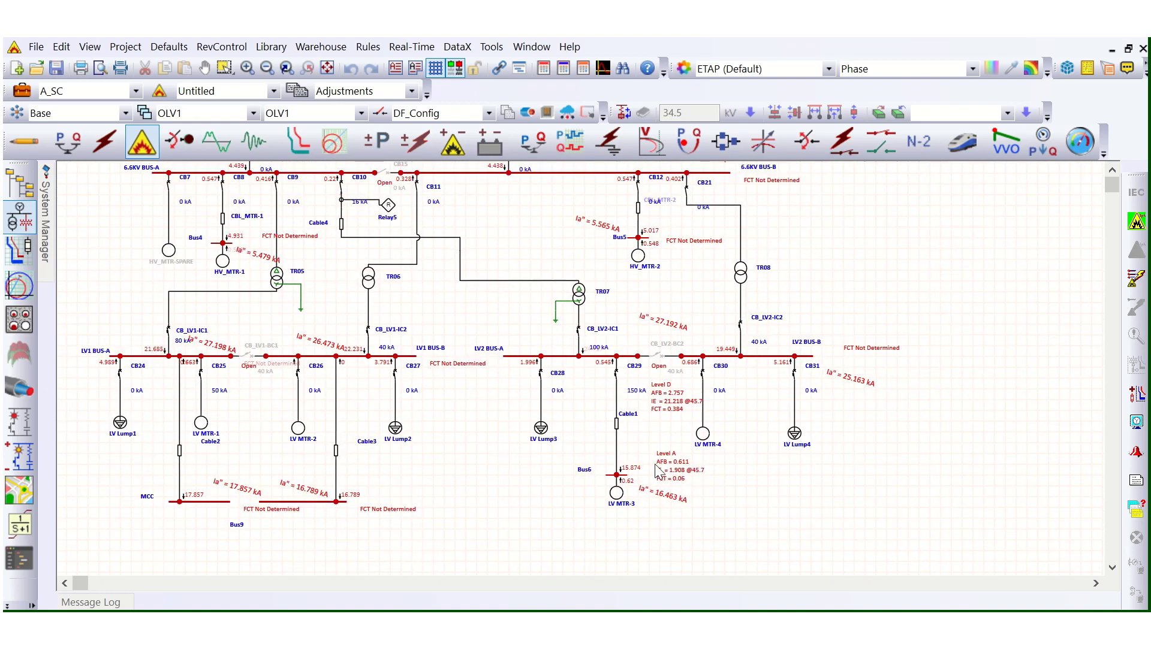
scroll(659, 471, up, 3)
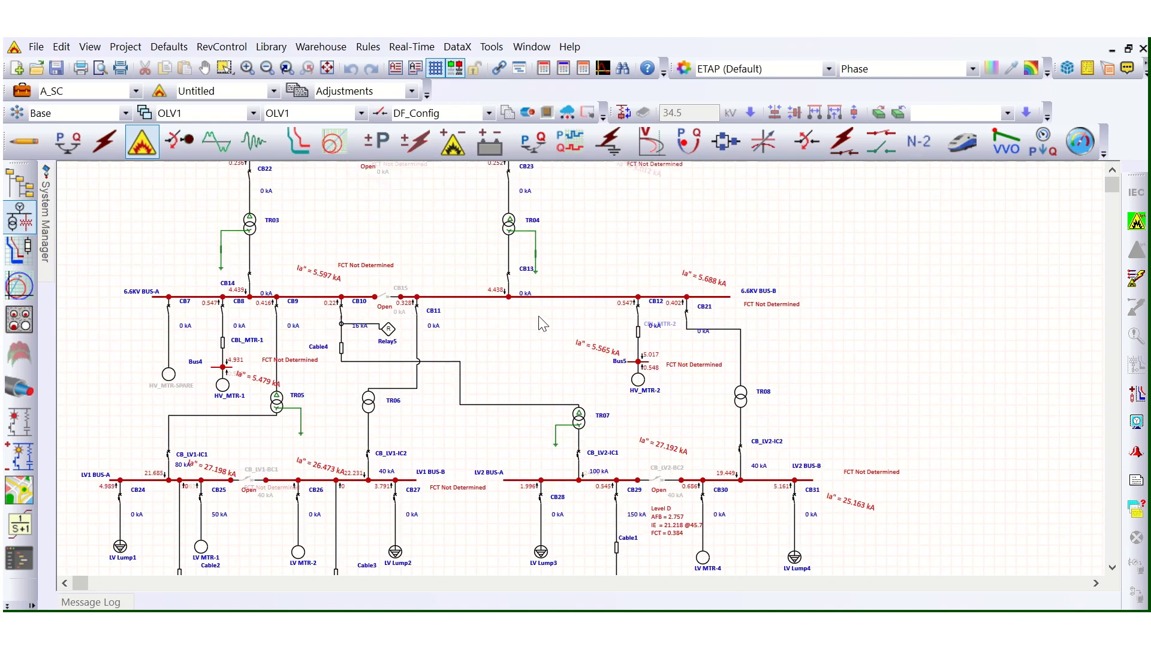
scroll(532, 331, down, 1)
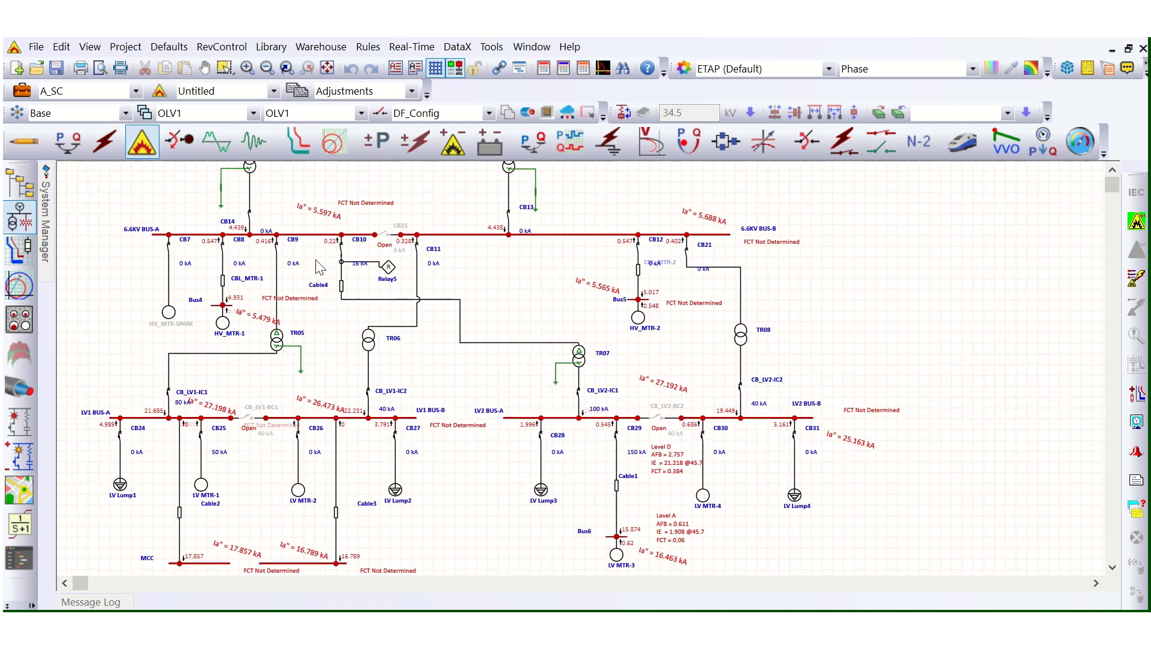
scroll(662, 226, up, 2)
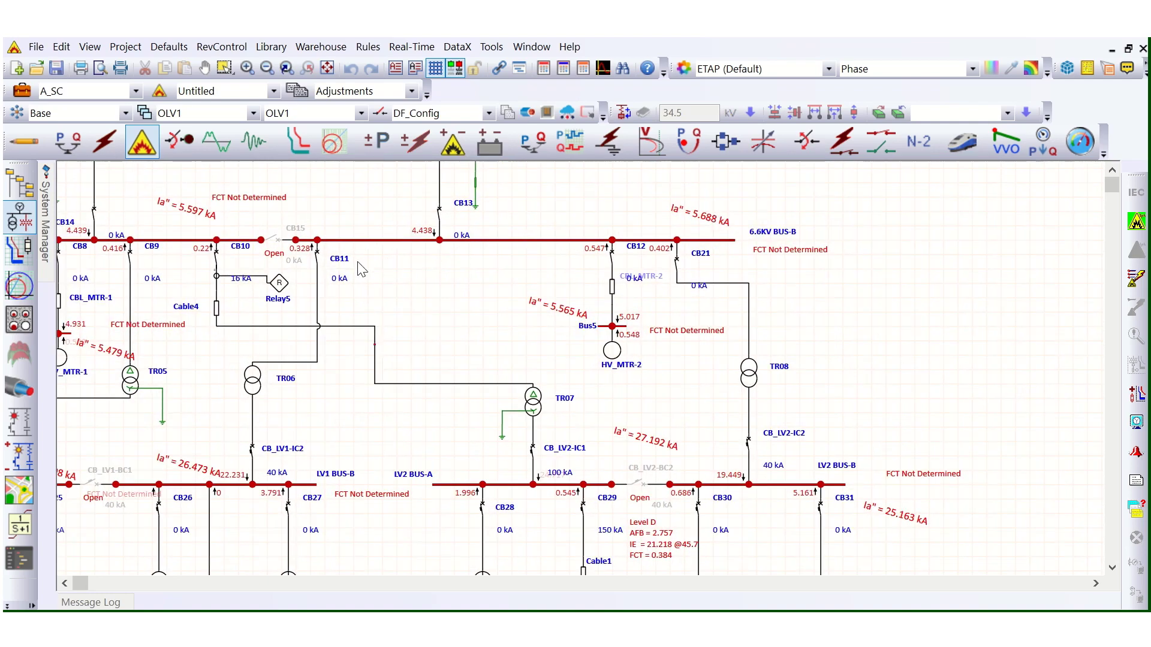
scroll(384, 265, down, 1)
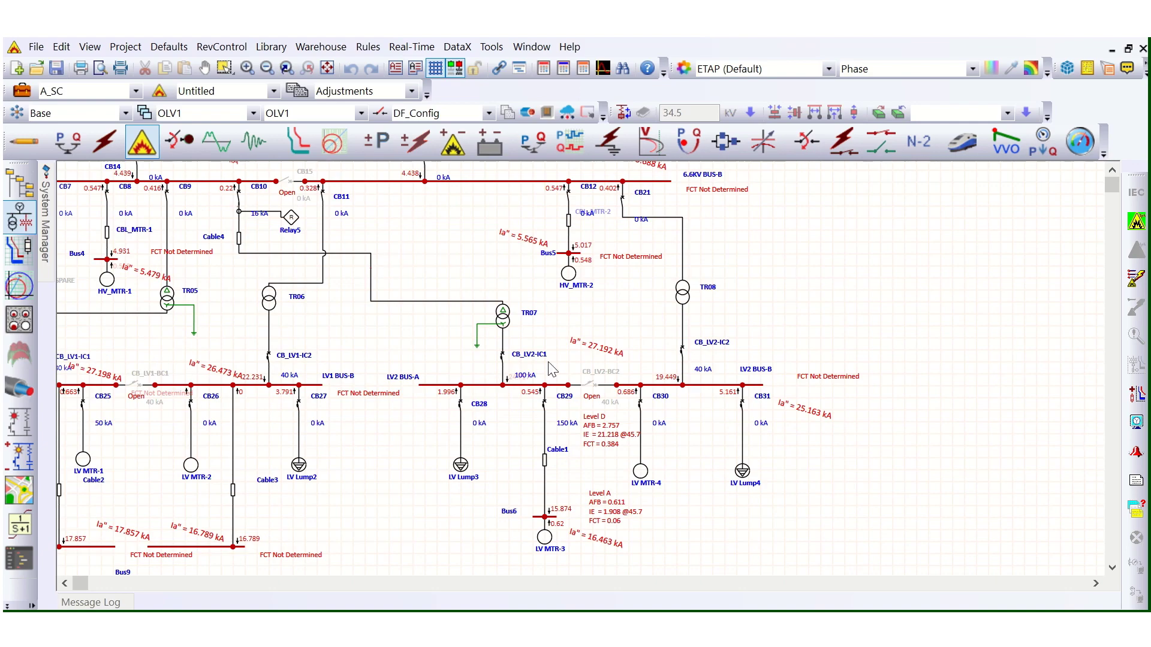
scroll(741, 441, up, 3)
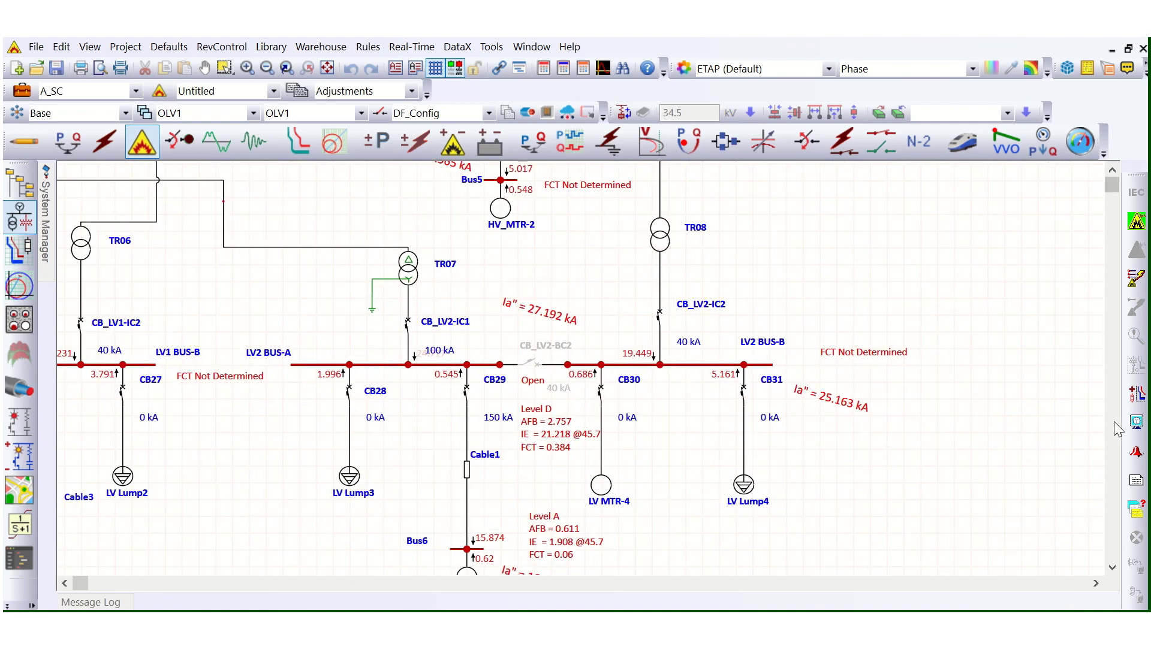
Step: Try hiding FCT and showing it in cycles in the result display options, restoring FCT in seconds
click(1136, 423)
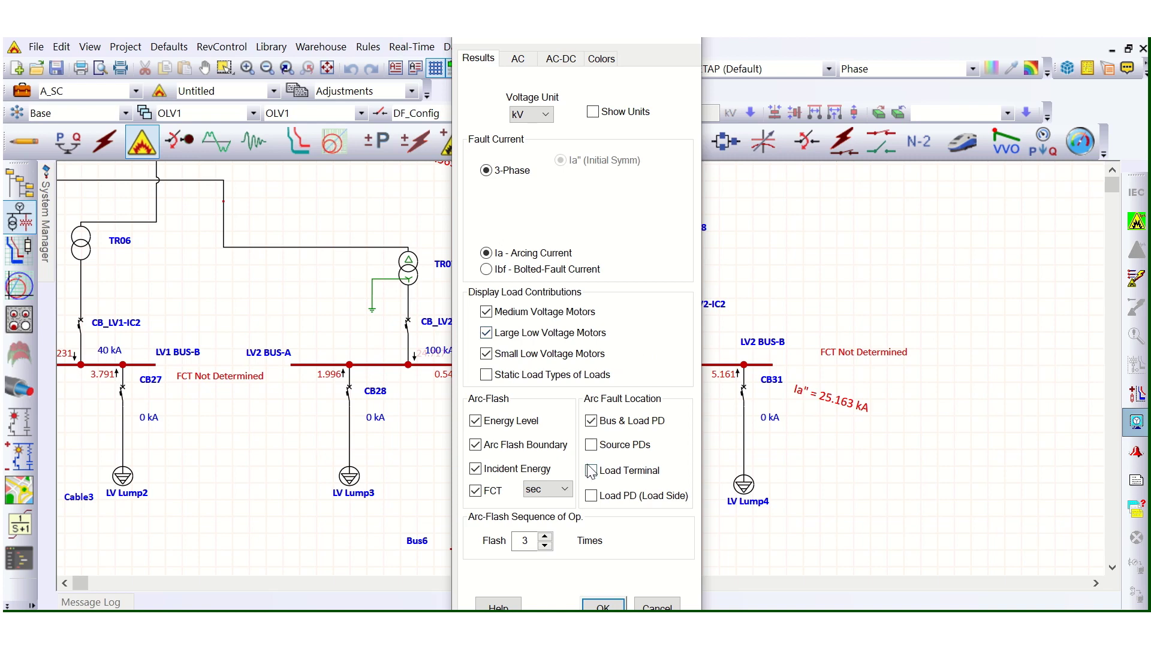
click(475, 491)
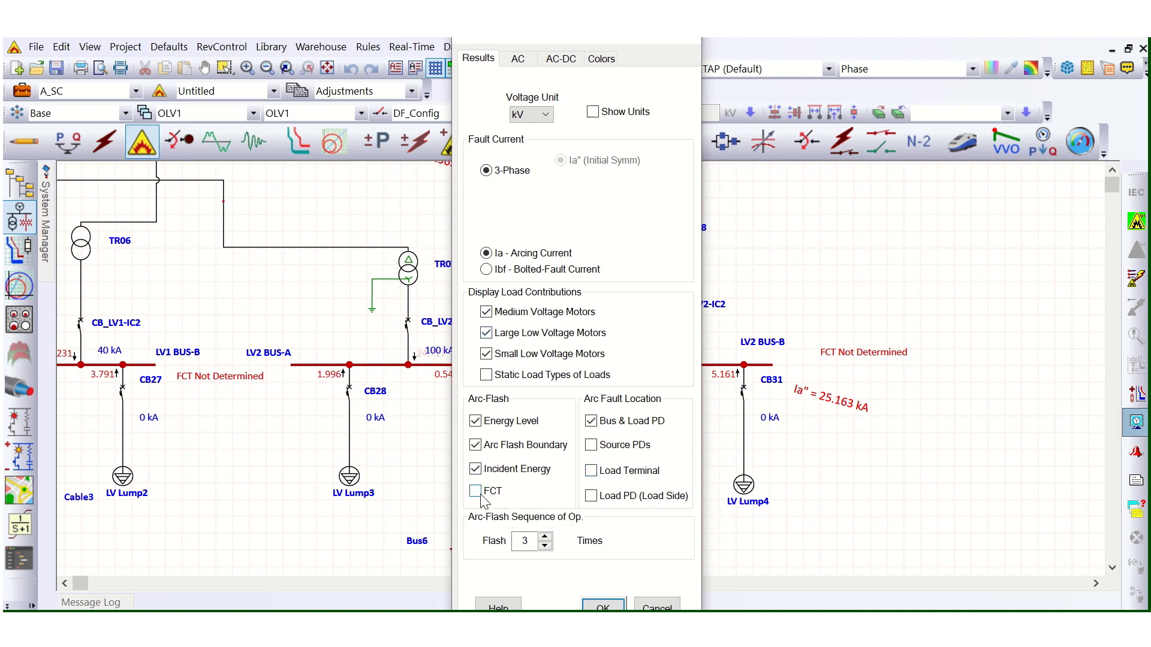
click(476, 491)
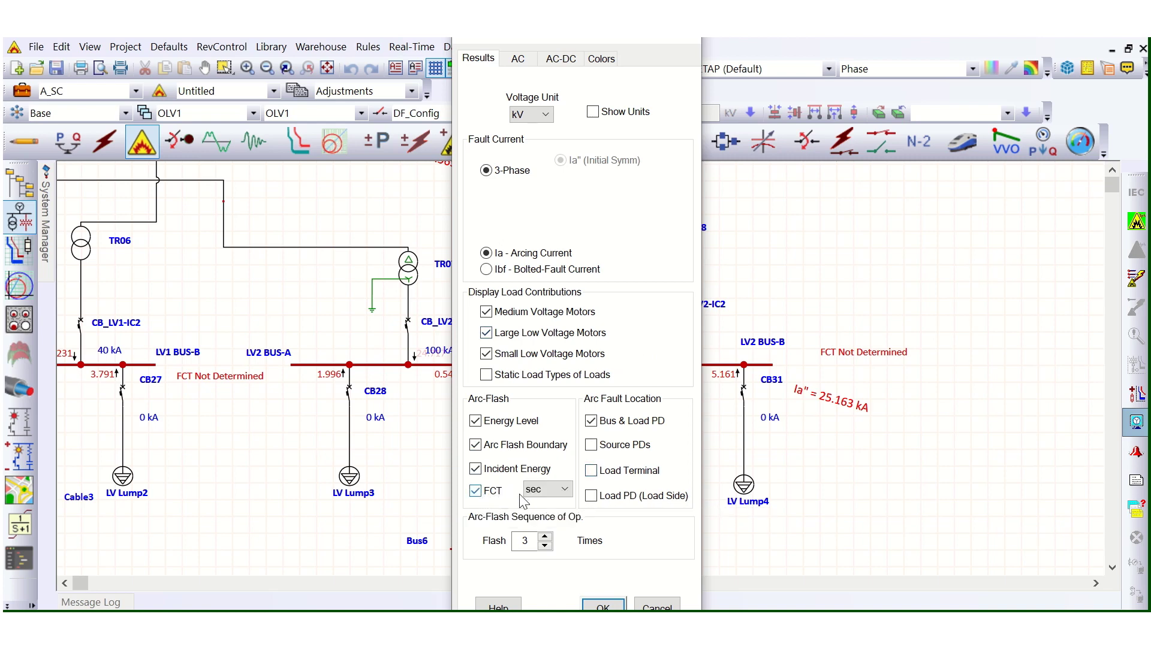
click(564, 491)
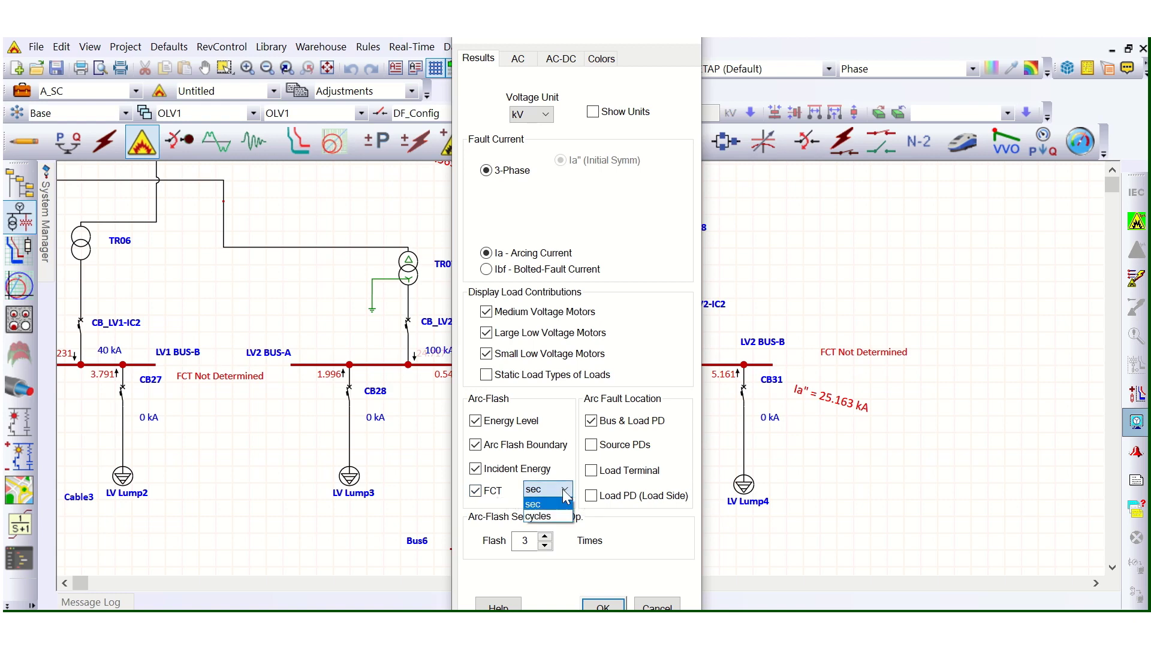
click(548, 518)
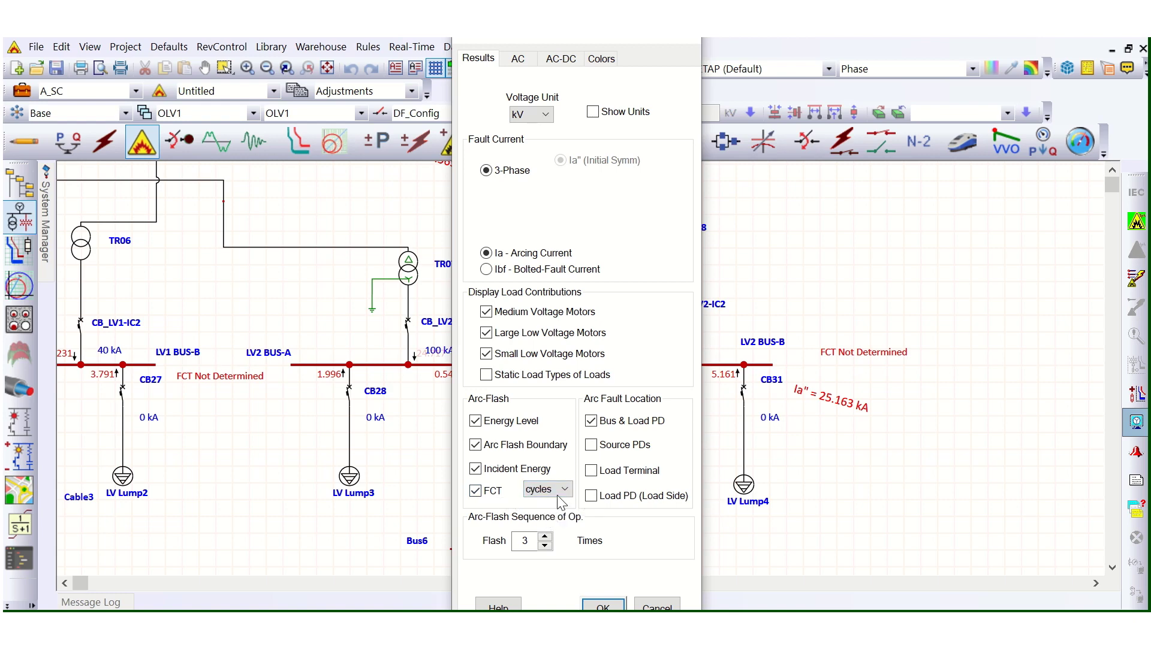
click(558, 489)
click(555, 505)
click(603, 607)
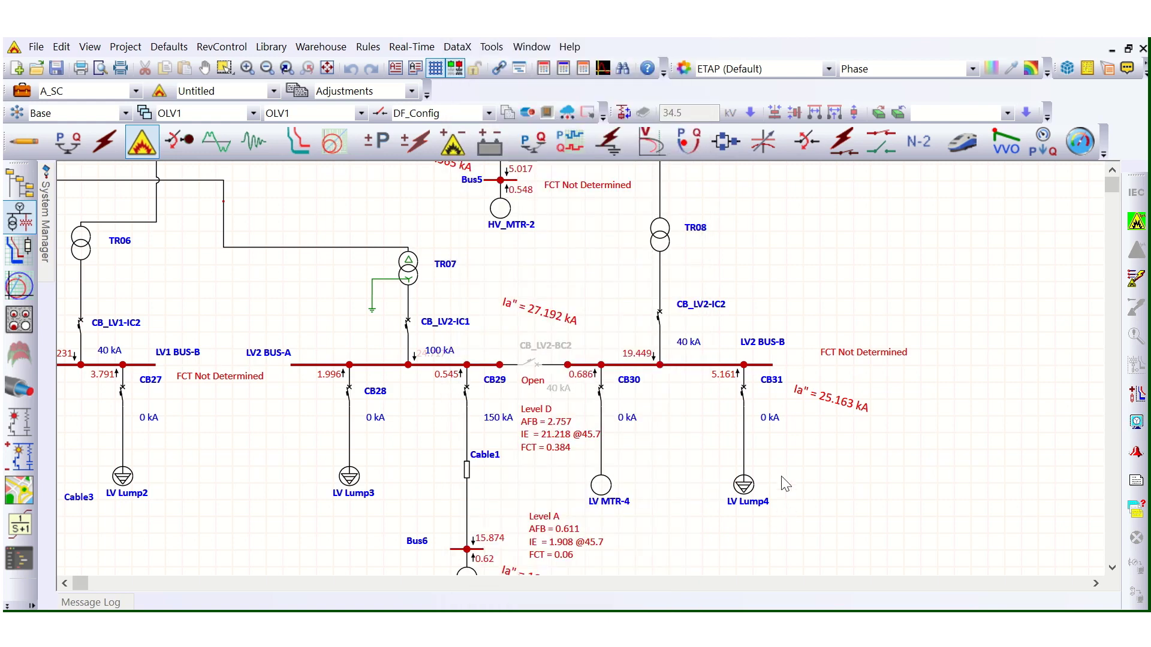
Step: Move the Level D arc-flash result annotation of LV2 BUS-A to just above the bus, beside transformer TR07's grounding
scroll(562, 439, down, 1)
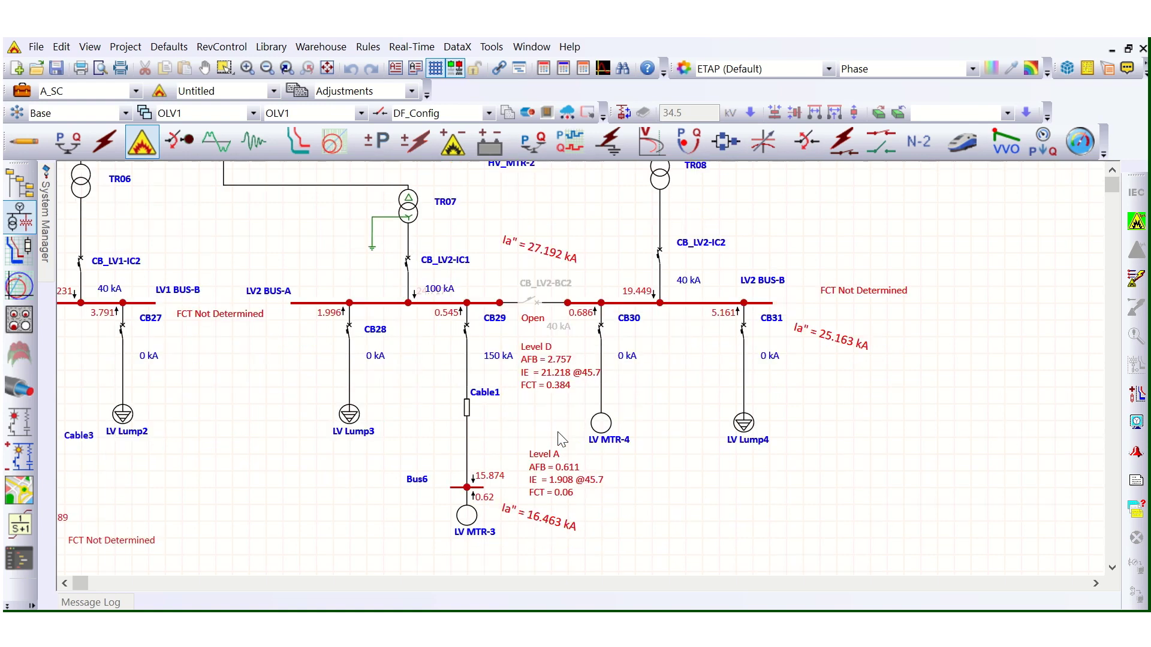
click(538, 370)
drag(548, 378, 318, 261)
click(343, 299)
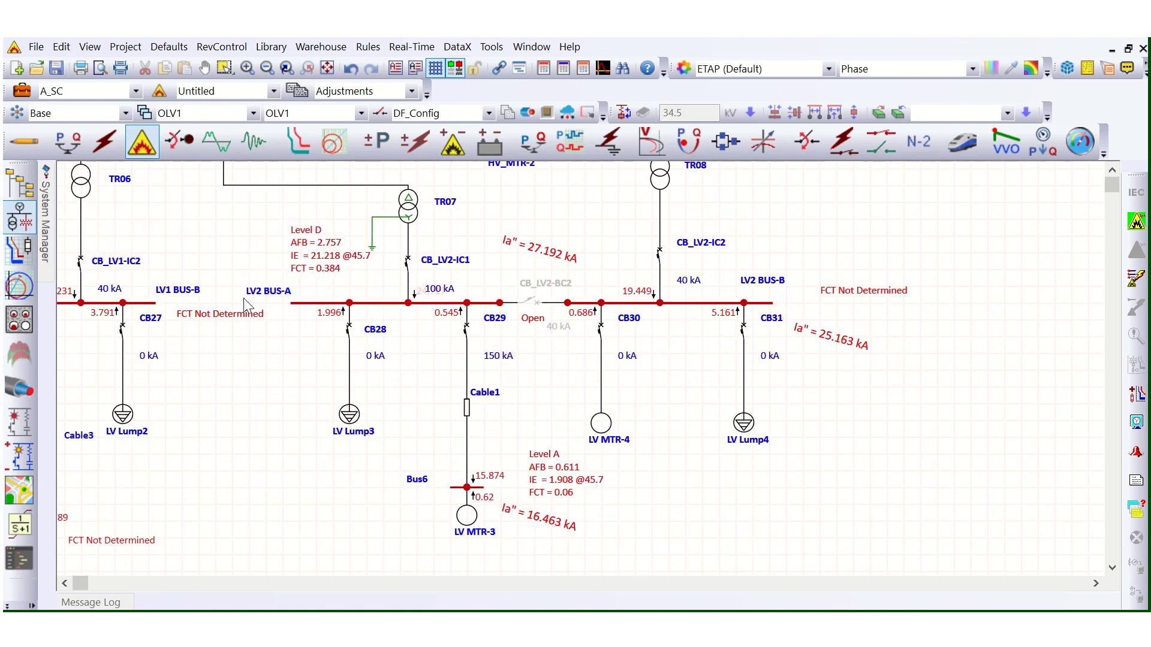
drag(324, 253, 330, 260)
click(352, 237)
Step: Select the LV2 BUS-A arc-flash results and turn on the display of units for the diagram's results
scroll(337, 235, up, 1)
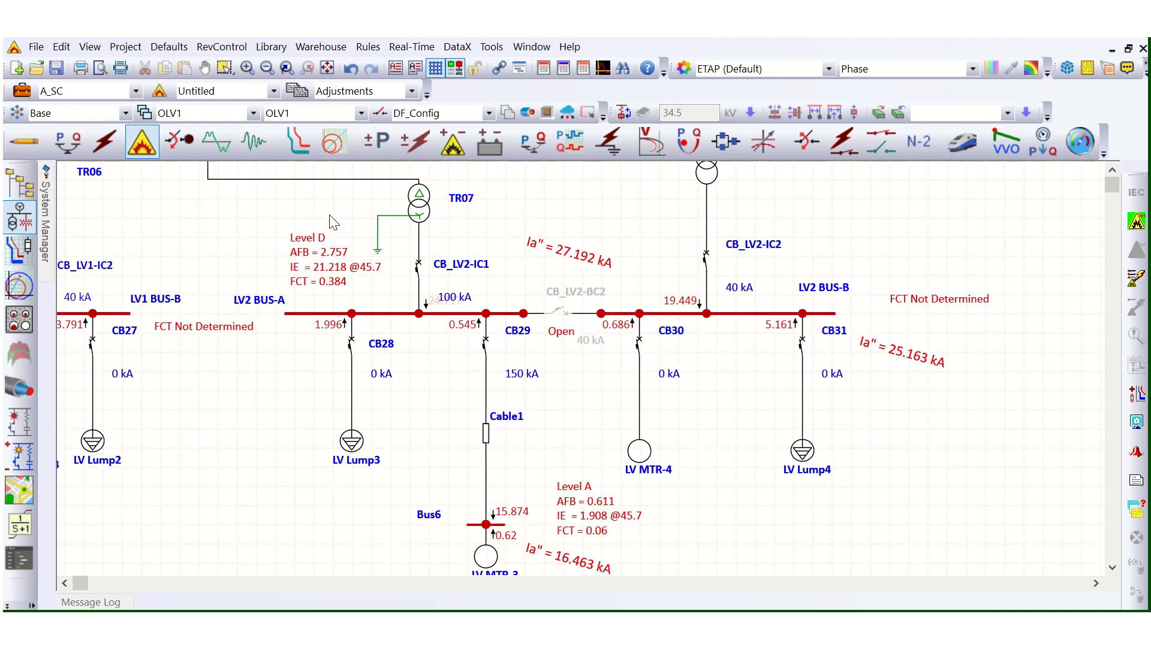
scroll(335, 223, up, 1)
scroll(587, 320, down, 2)
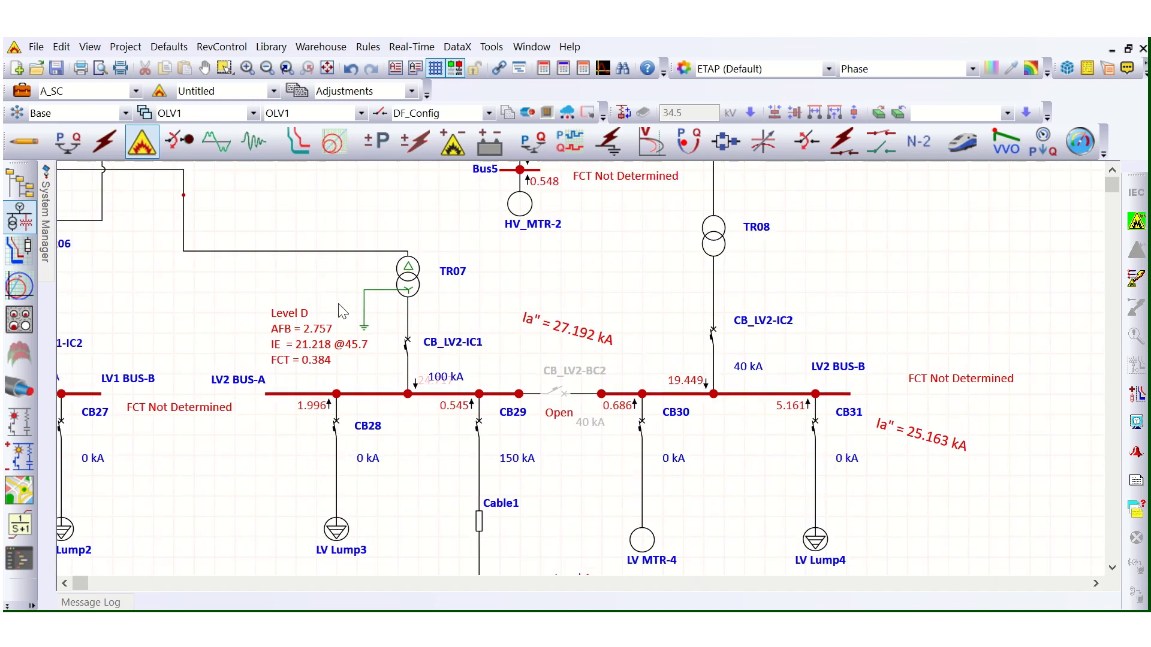
click(293, 331)
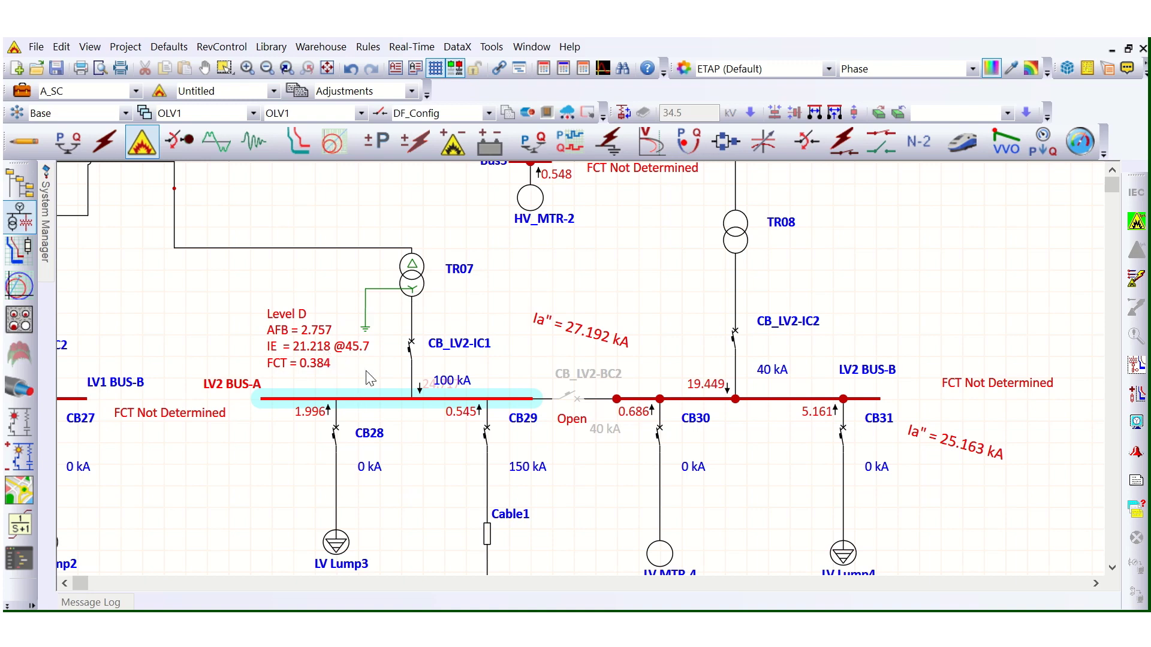
click(1137, 421)
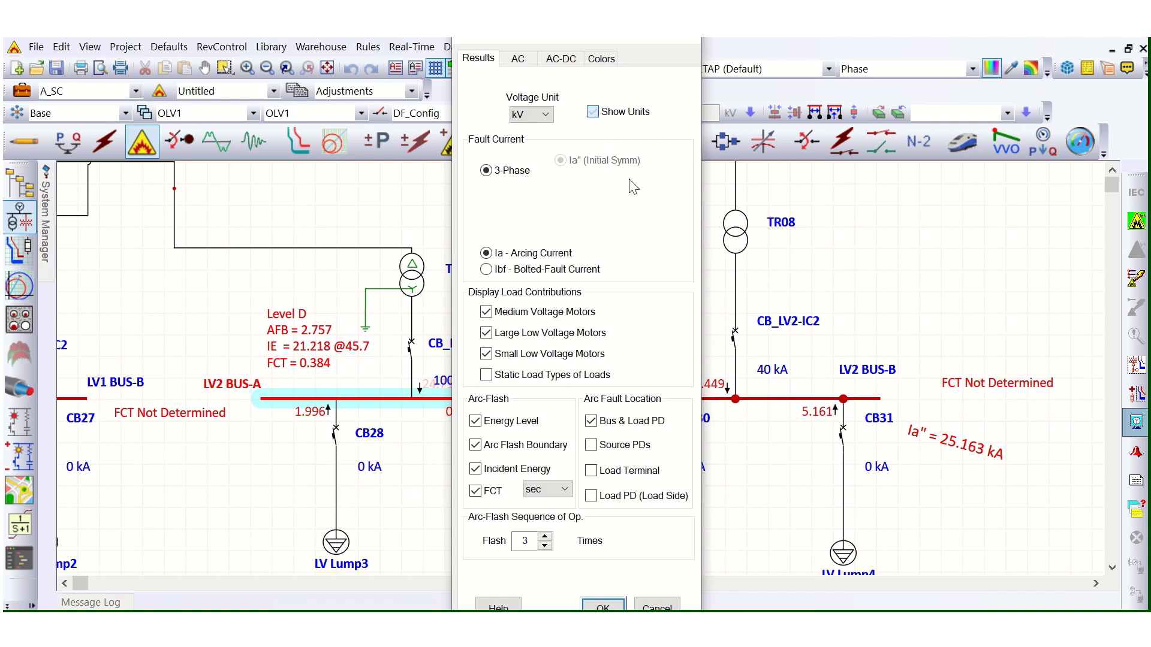
click(592, 111)
click(604, 607)
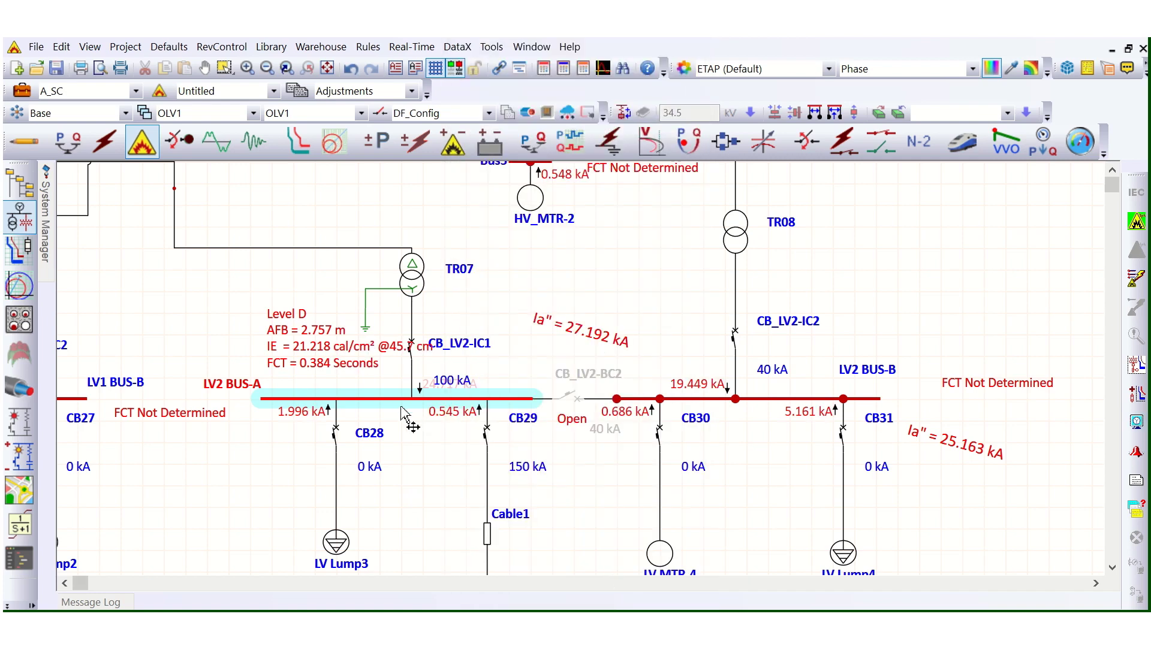
Step: Examine the incident energy levels and PPE definitions of study case A_SC, focusing on Level D, without changing them
click(213, 331)
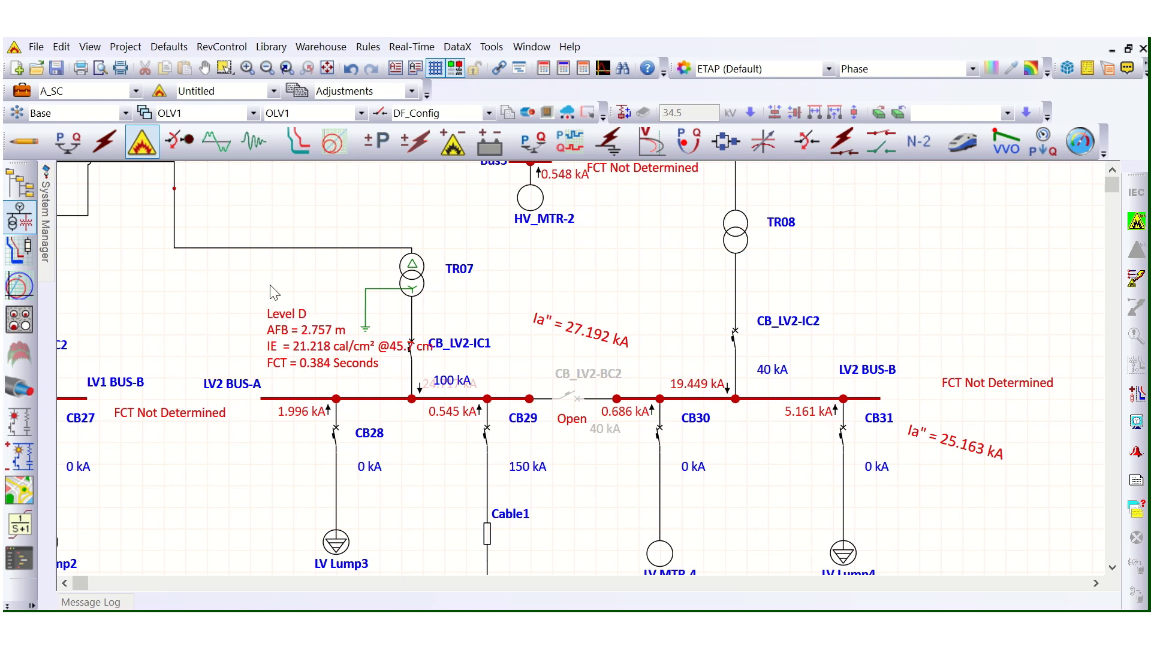
click(21, 90)
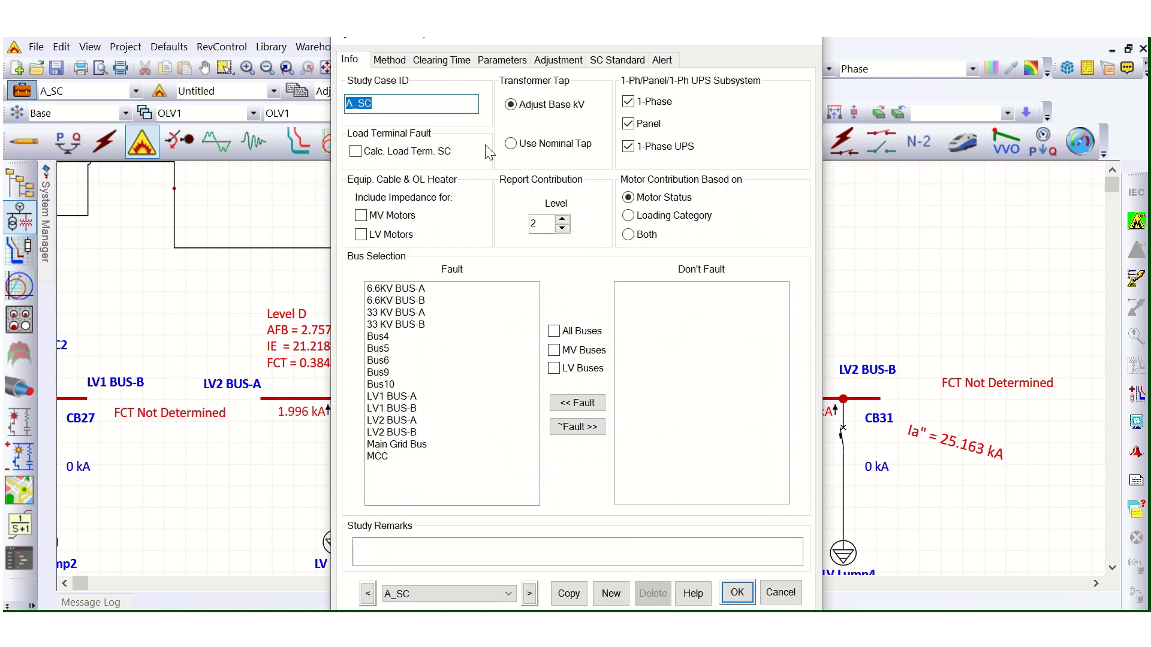
click(514, 62)
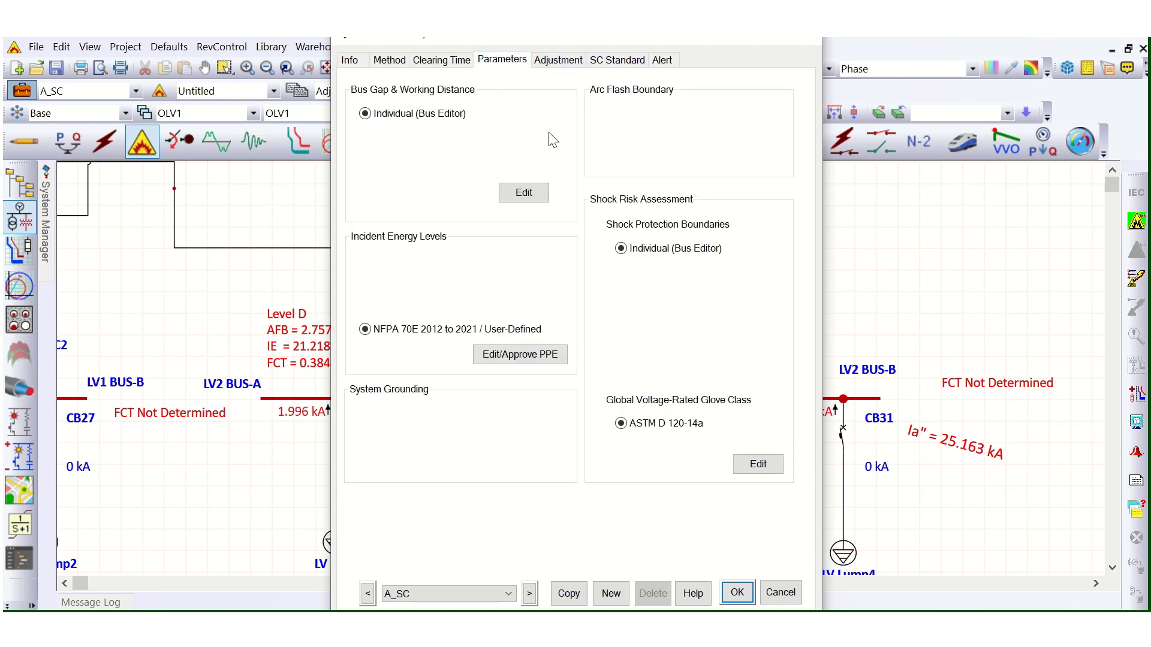
click(519, 355)
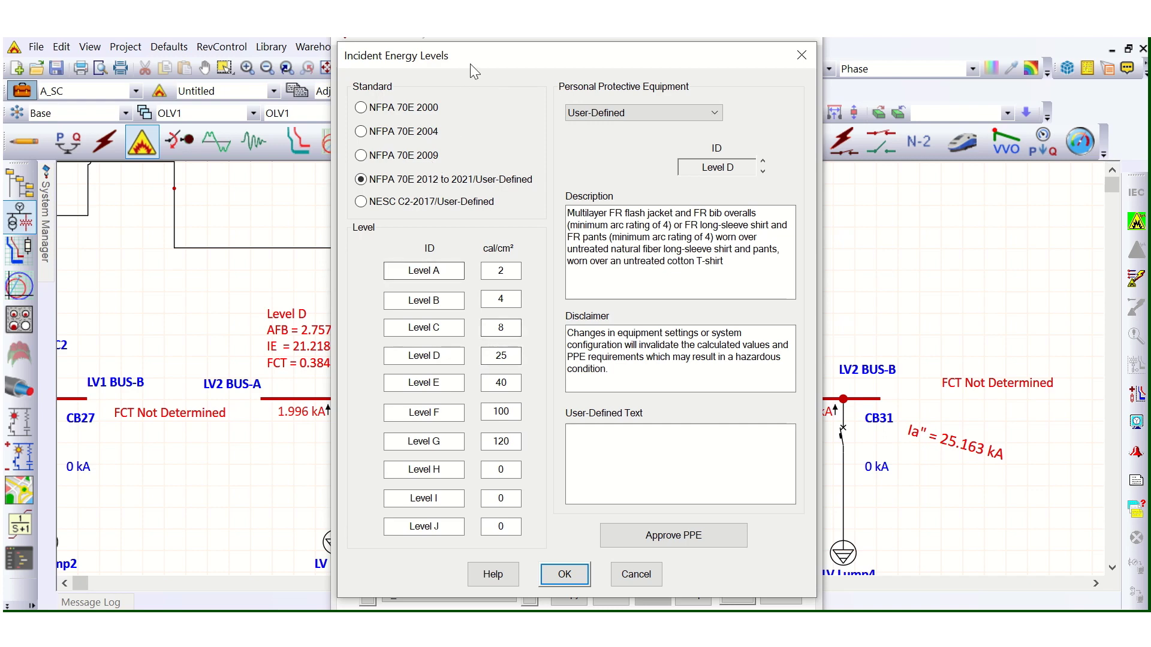
drag(470, 63, 503, 54)
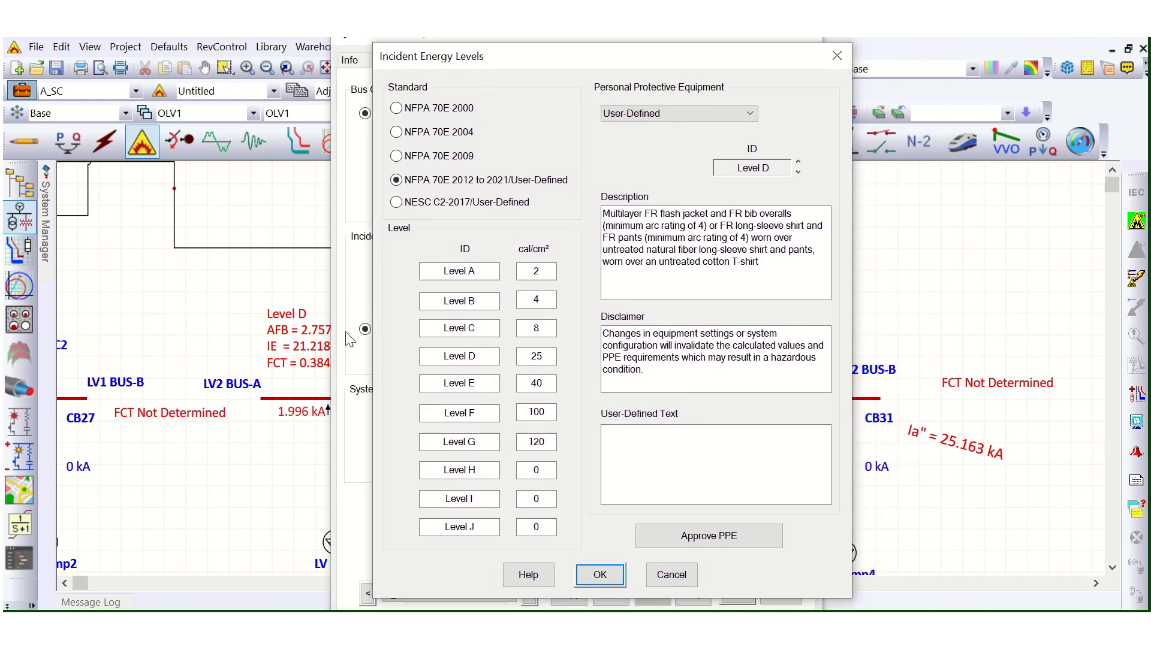
double_click(486, 356)
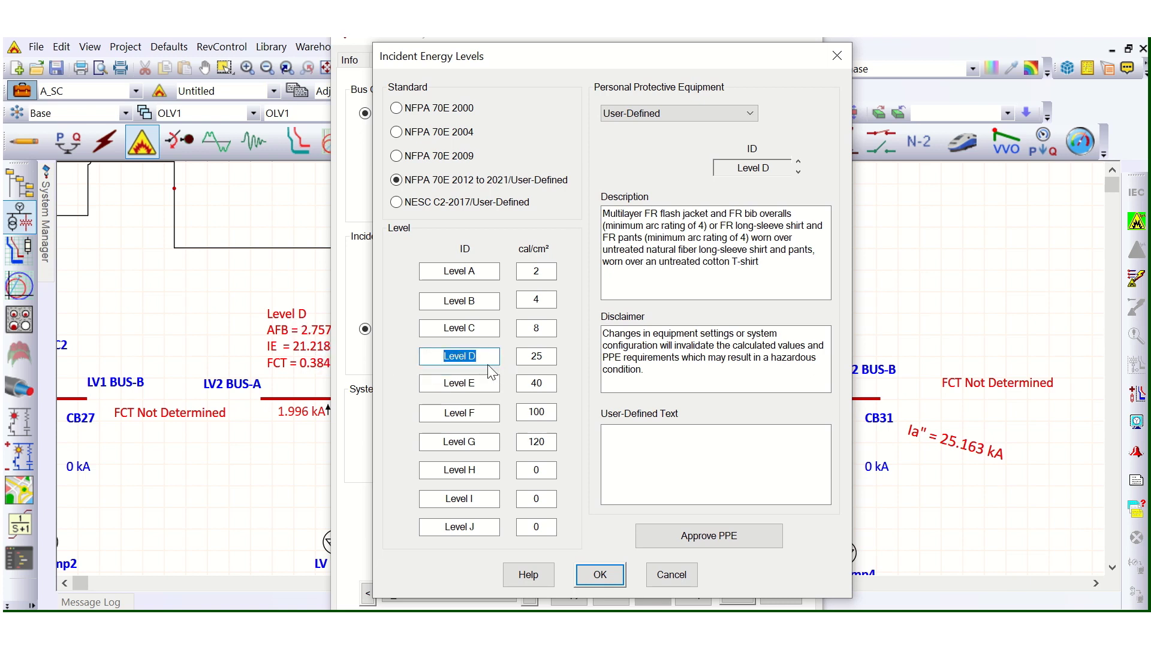
click(673, 585)
click(780, 593)
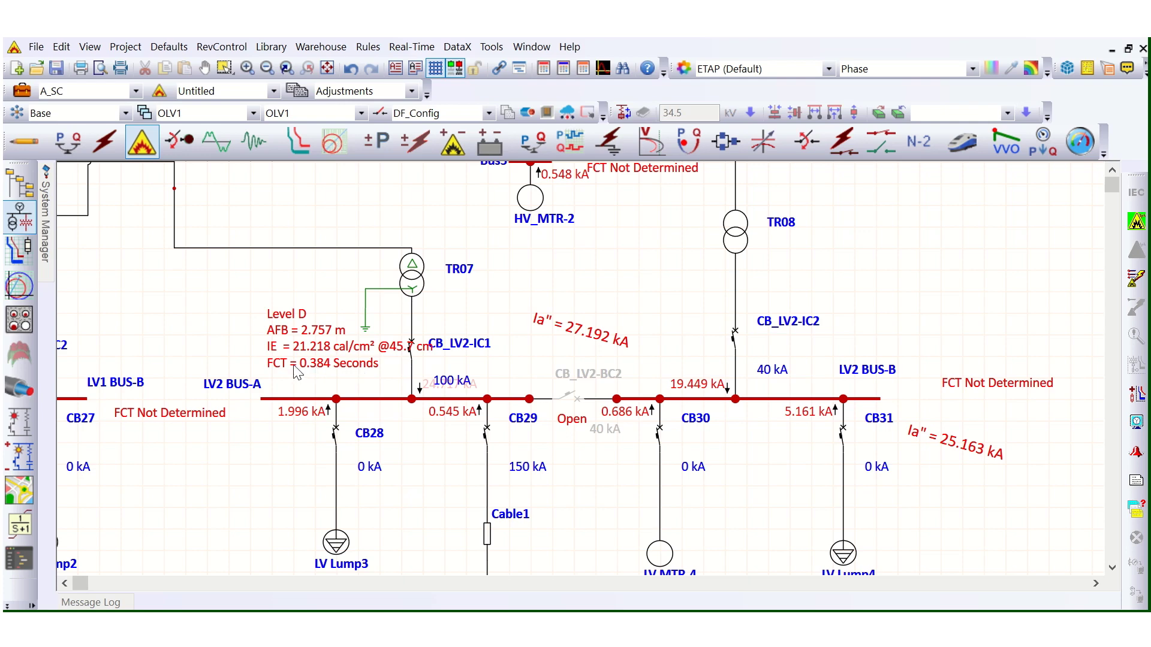
Step: Move LV2 BUS-A's Ia" result nearer to breaker CB_LV2-IC1 and LV2 BUS-B's FCT result closer to its bus
drag(576, 334, 494, 324)
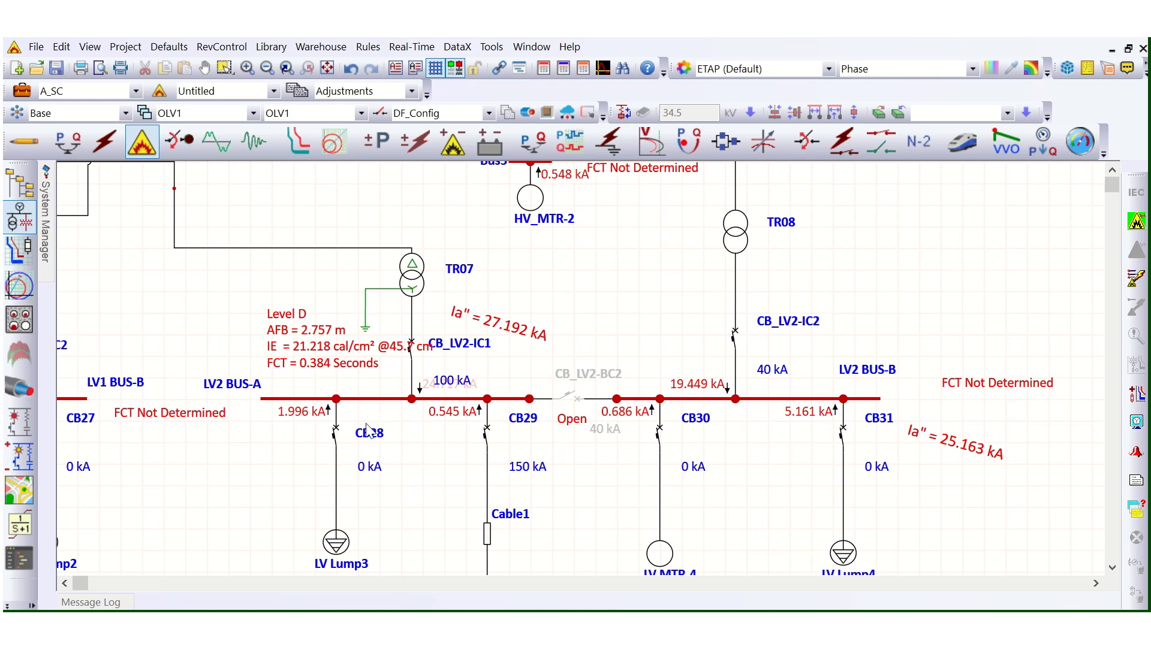
scroll(317, 432, down, 1)
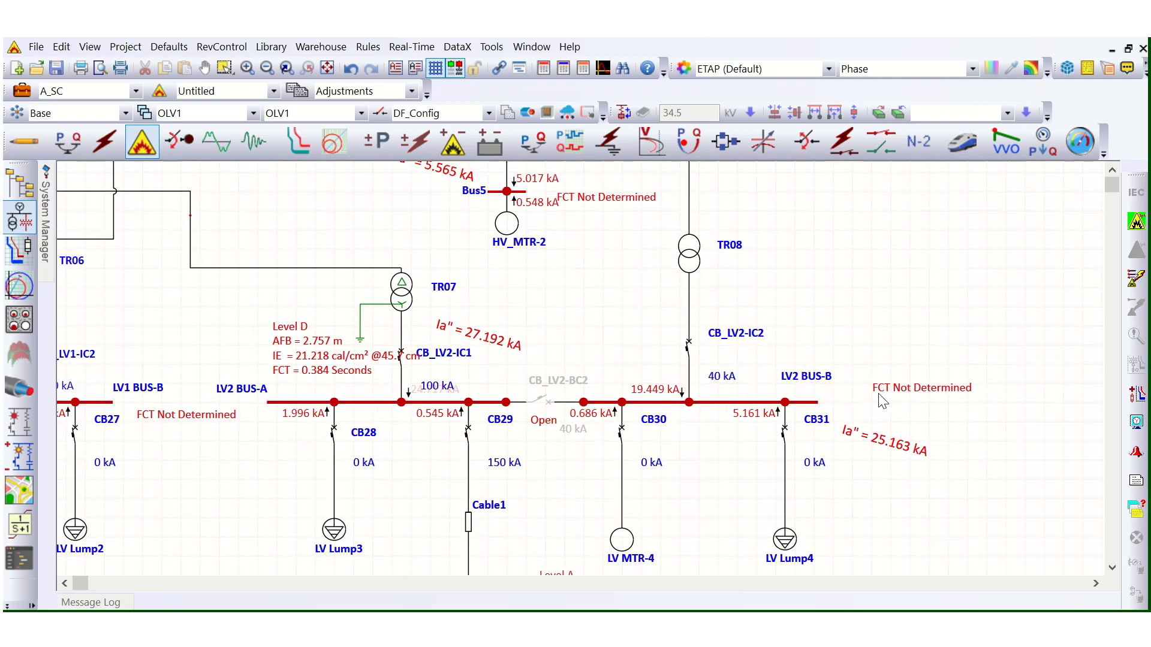
drag(905, 390, 887, 395)
click(833, 405)
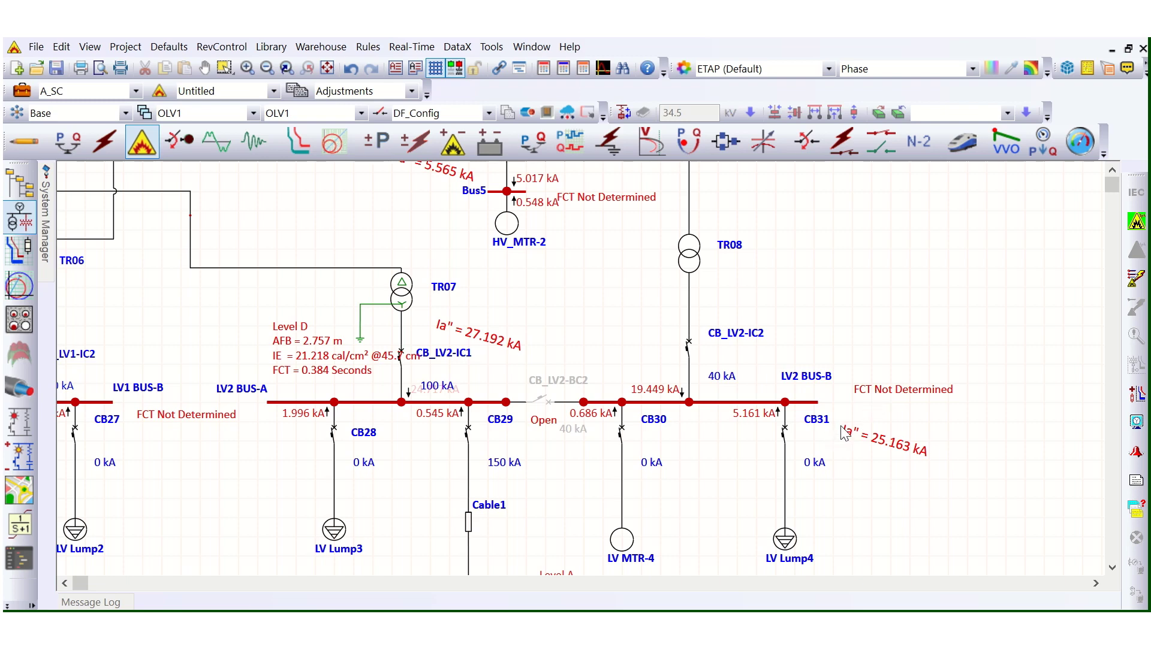
Step: Reposition the FCT result annotations of Bus5 and 6.6KV BUS-B slightly so they sit clear beside their buses
scroll(810, 489, down, 2)
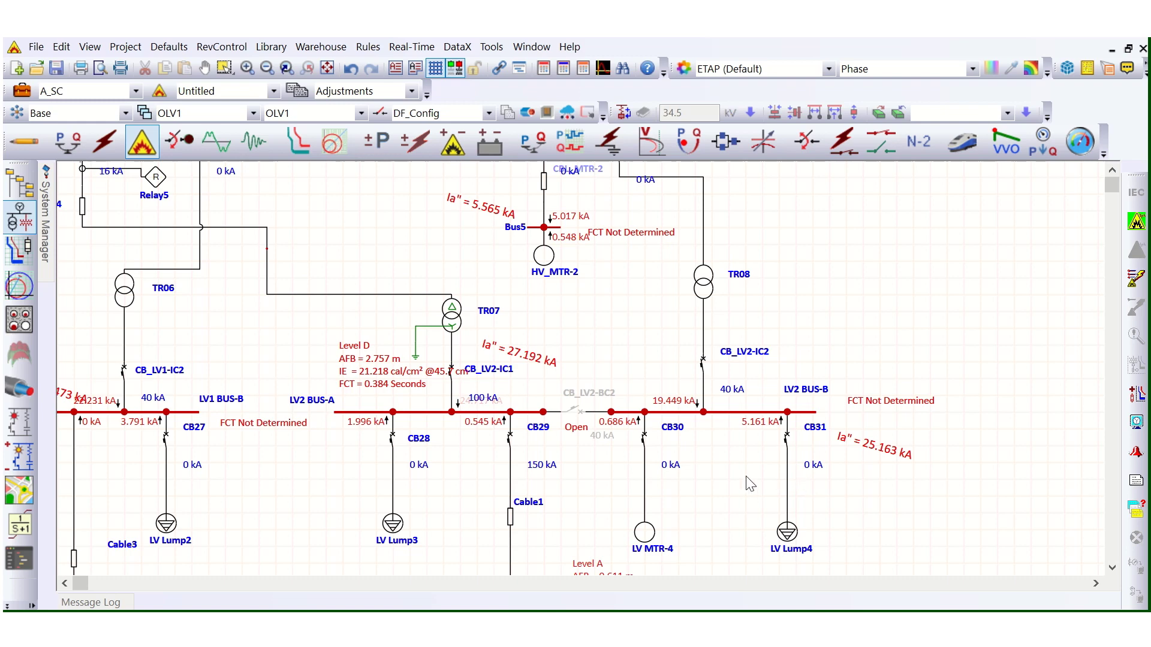
scroll(750, 485, up, 1)
drag(628, 304, 637, 301)
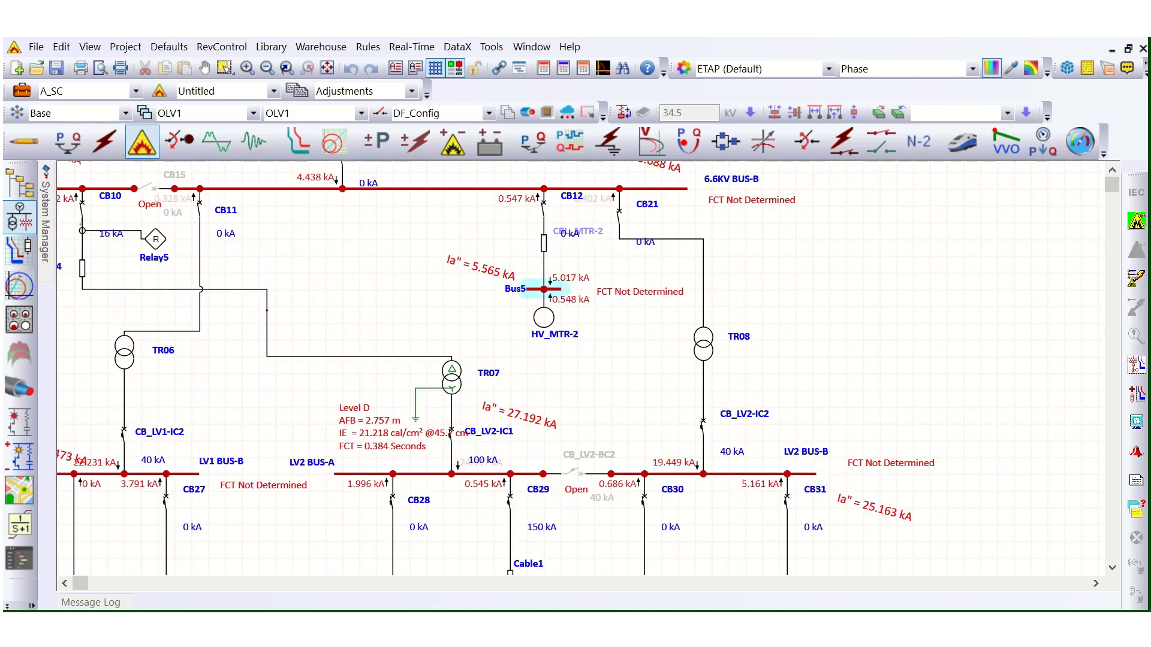
drag(750, 201, 742, 207)
click(742, 213)
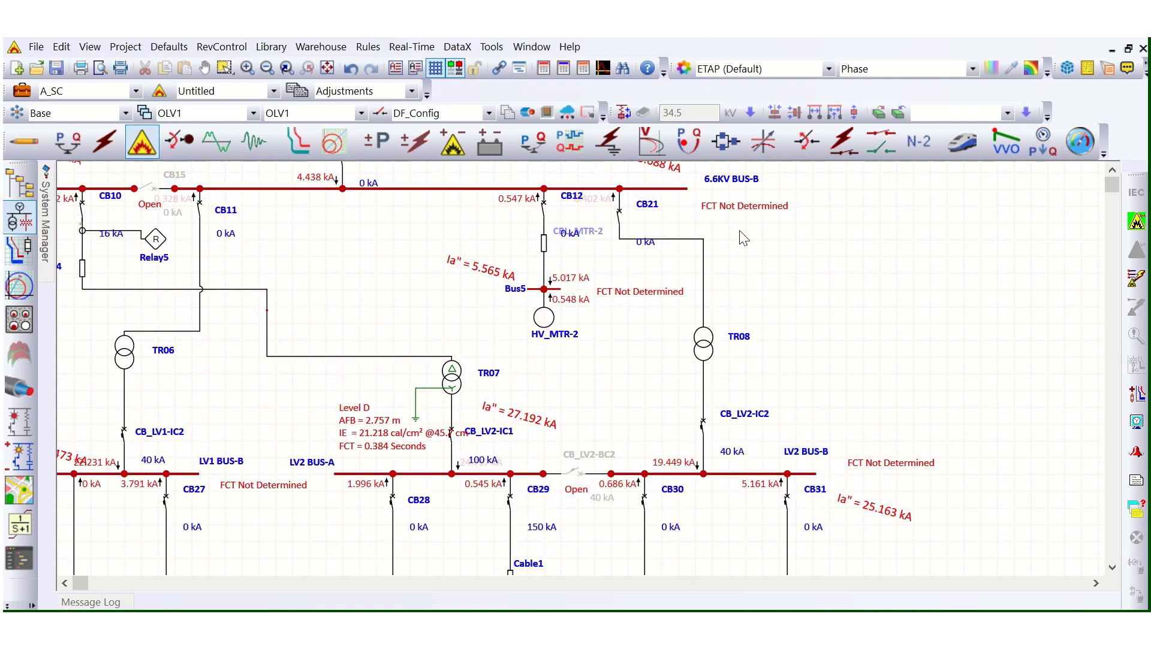
Step: Adjust the position of LV2 BUS-B's FCT result annotation so it sits just beyond the bus end beside CB31
scroll(728, 300, up, 1)
scroll(726, 309, down, 1)
scroll(862, 329, down, 1)
scroll(522, 473, up, 3)
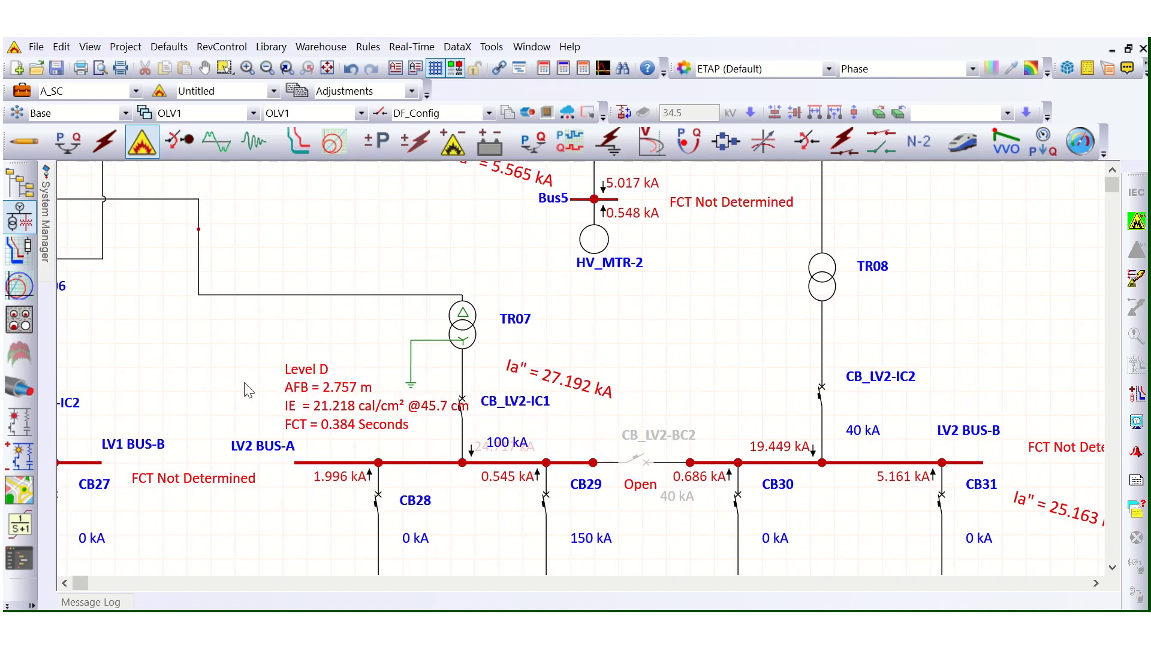
scroll(246, 389, down, 1)
drag(955, 448, 968, 447)
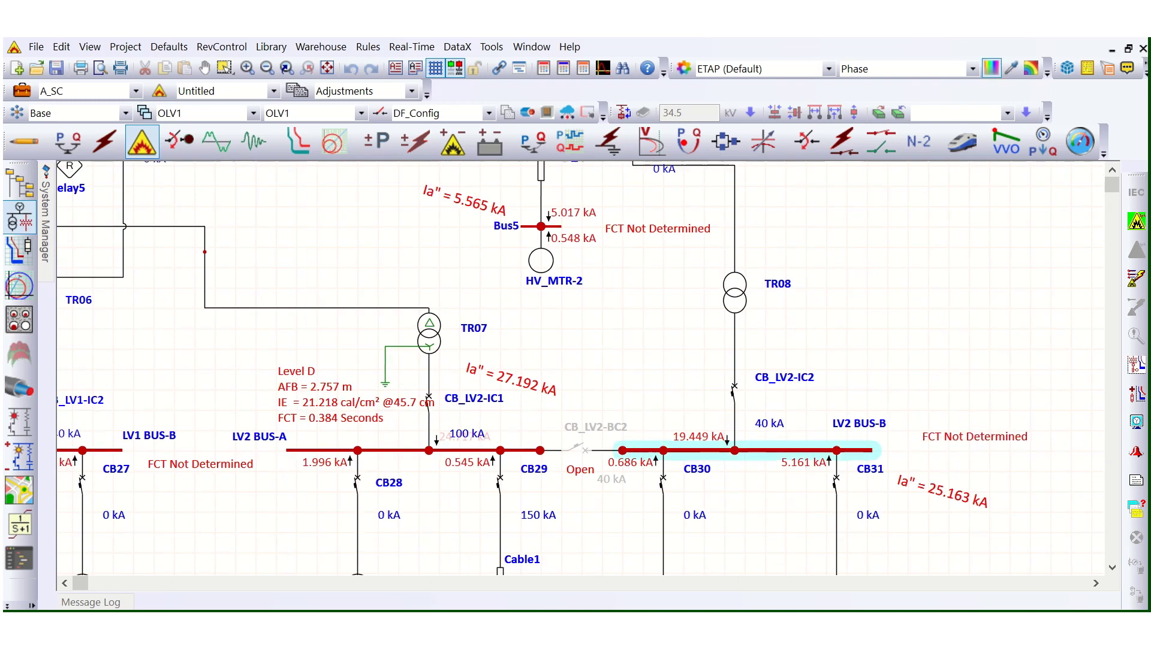
click(966, 441)
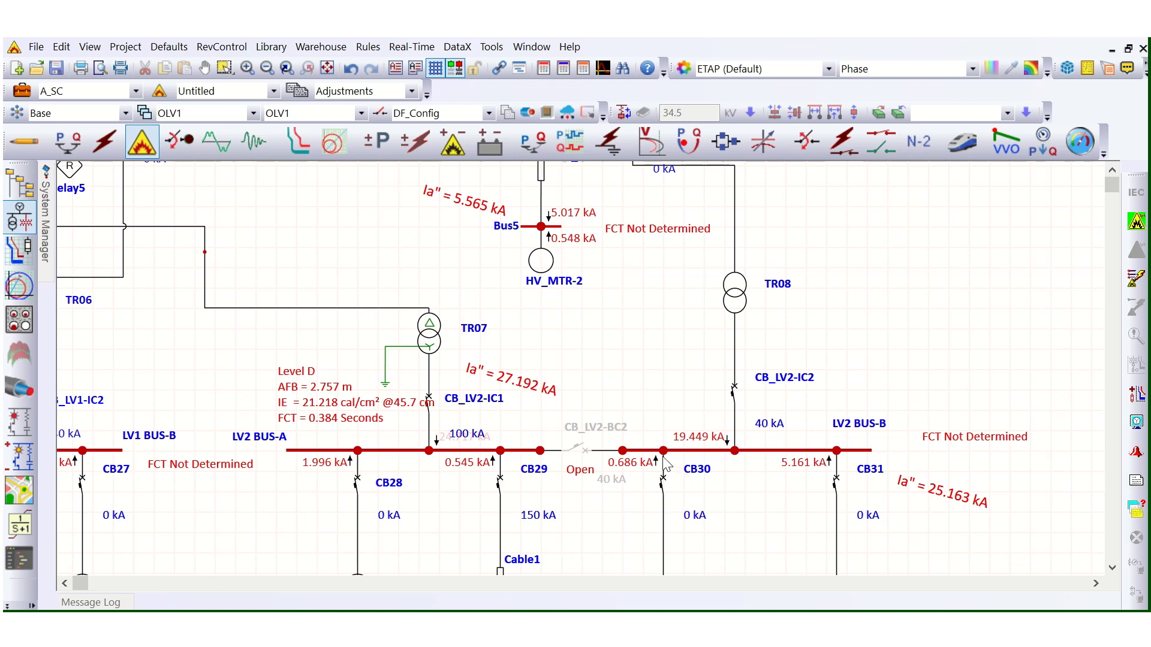
scroll(705, 458, up, 1)
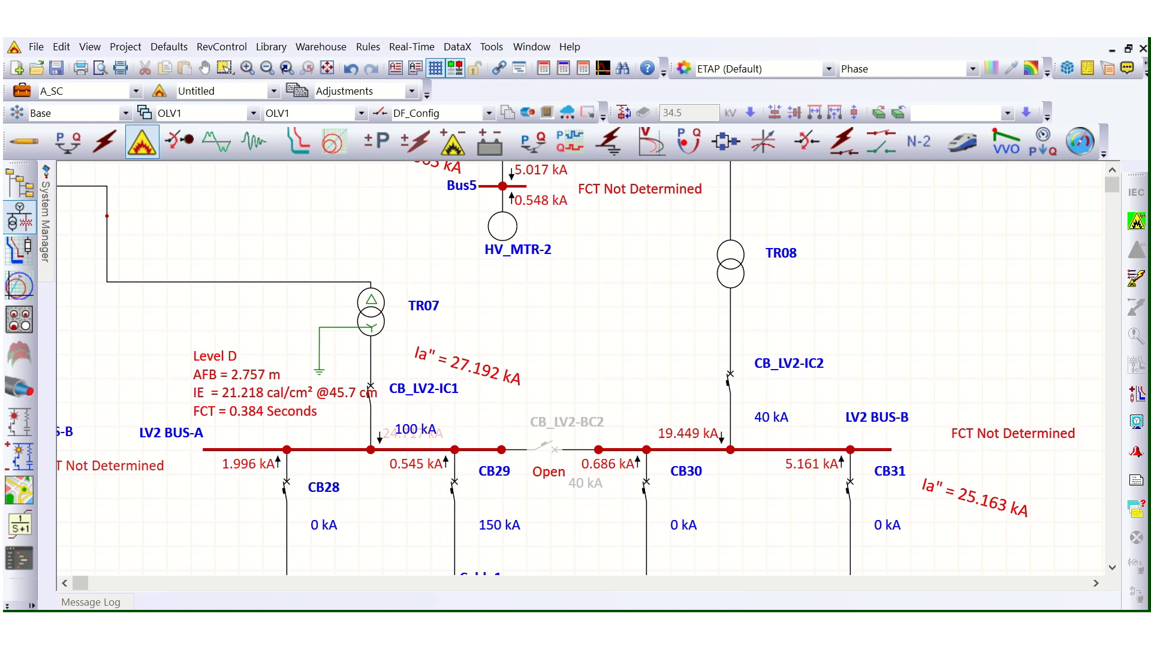
drag(981, 442, 958, 445)
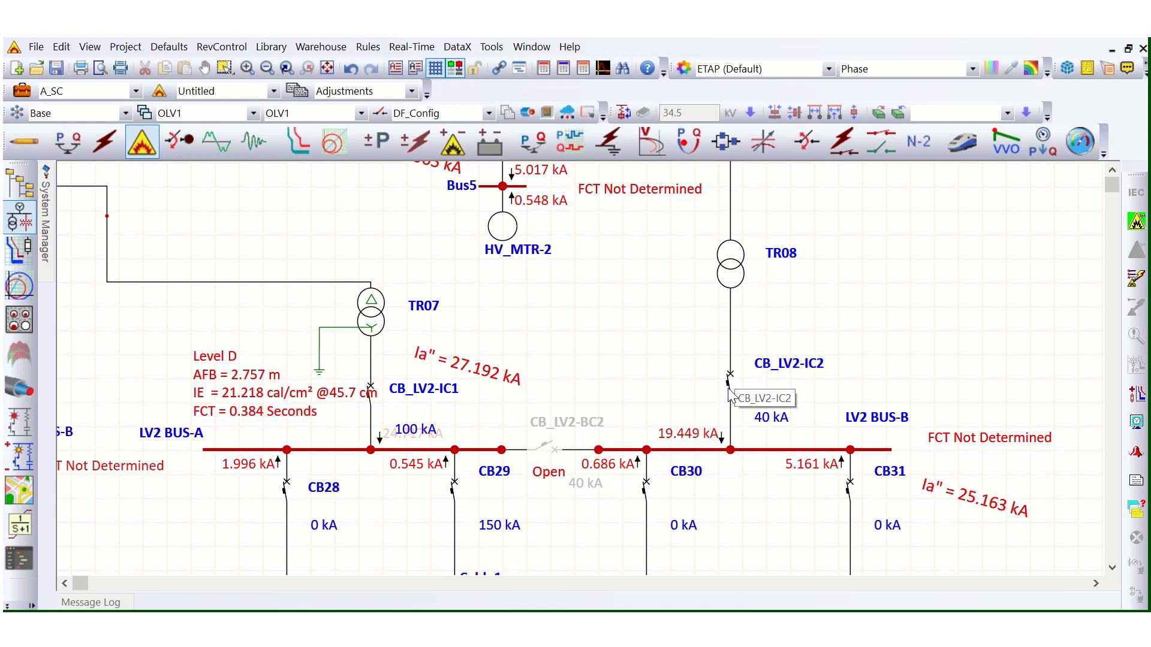
Step: Examine the rating and trip device data of breaker CB_LV2-IC2, which feeds LV2 BUS-B from transformer TR08
scroll(719, 450, down, 2)
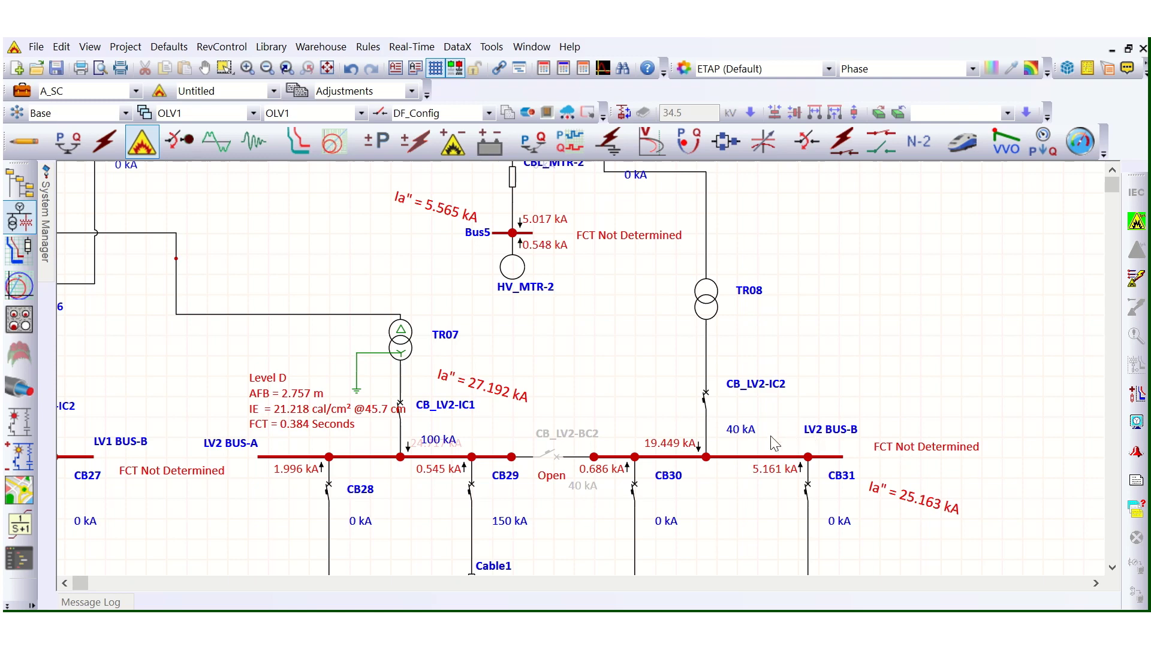
scroll(719, 431, down, 2)
click(713, 409)
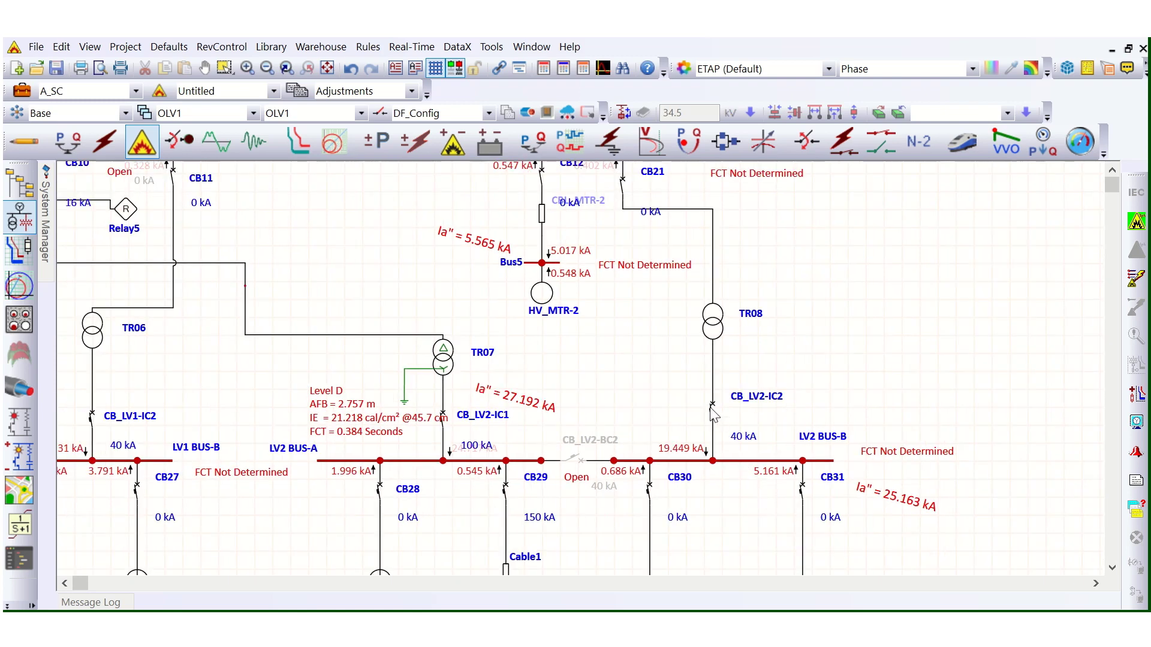
scroll(732, 428, up, 3)
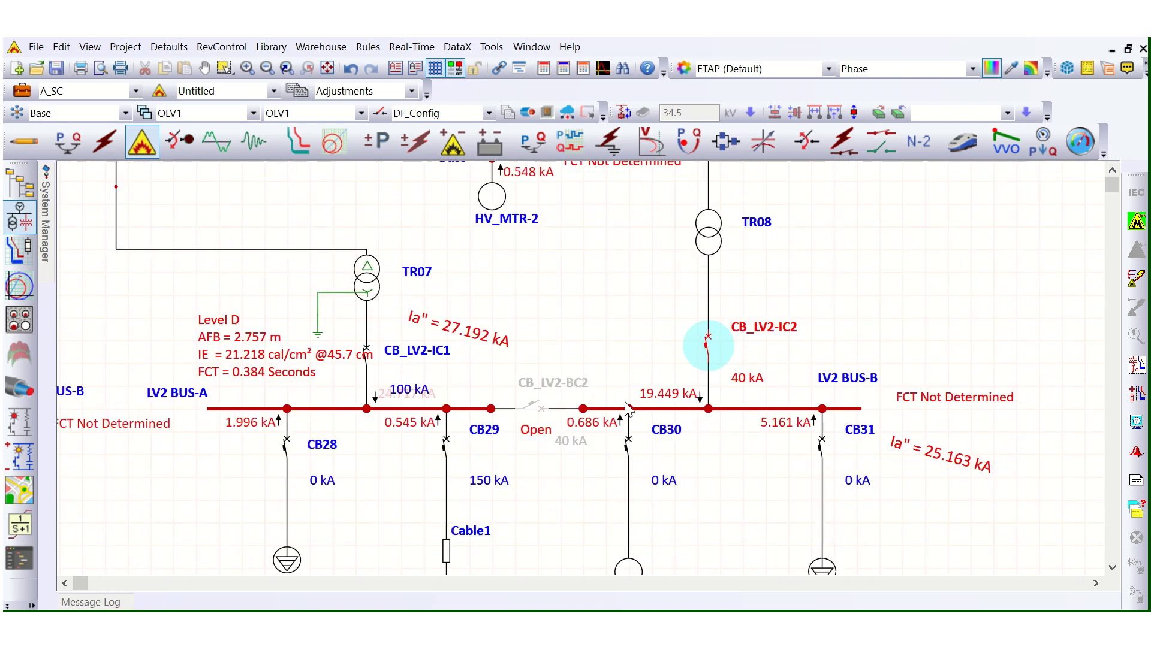
double_click(690, 353)
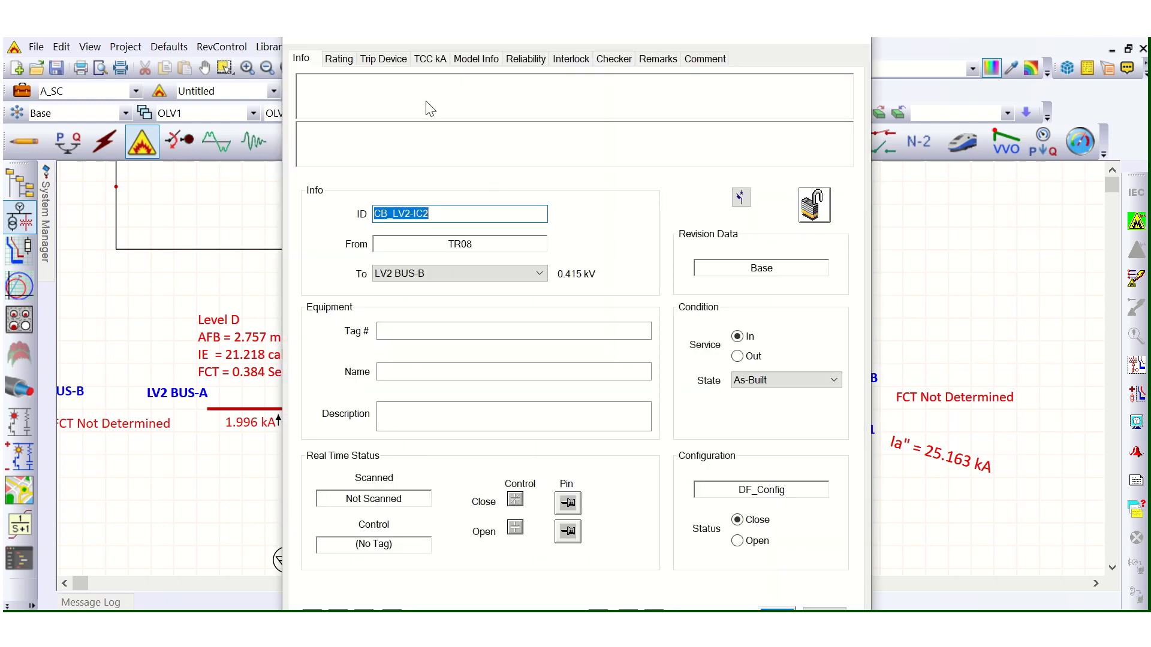
click(387, 61)
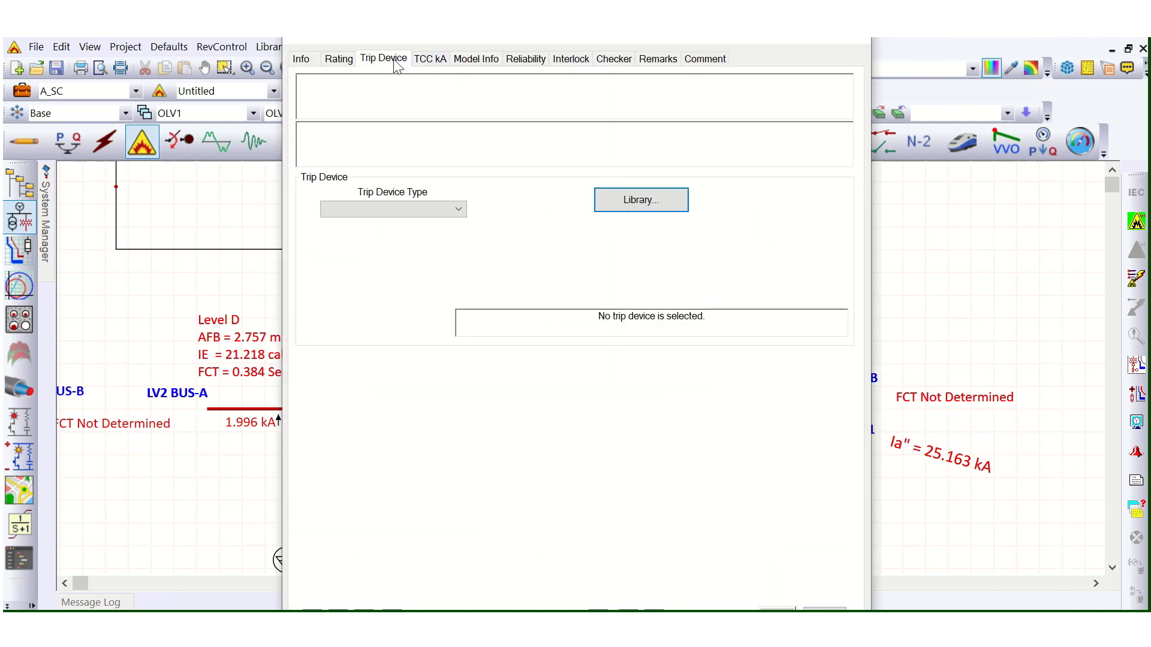
click(350, 66)
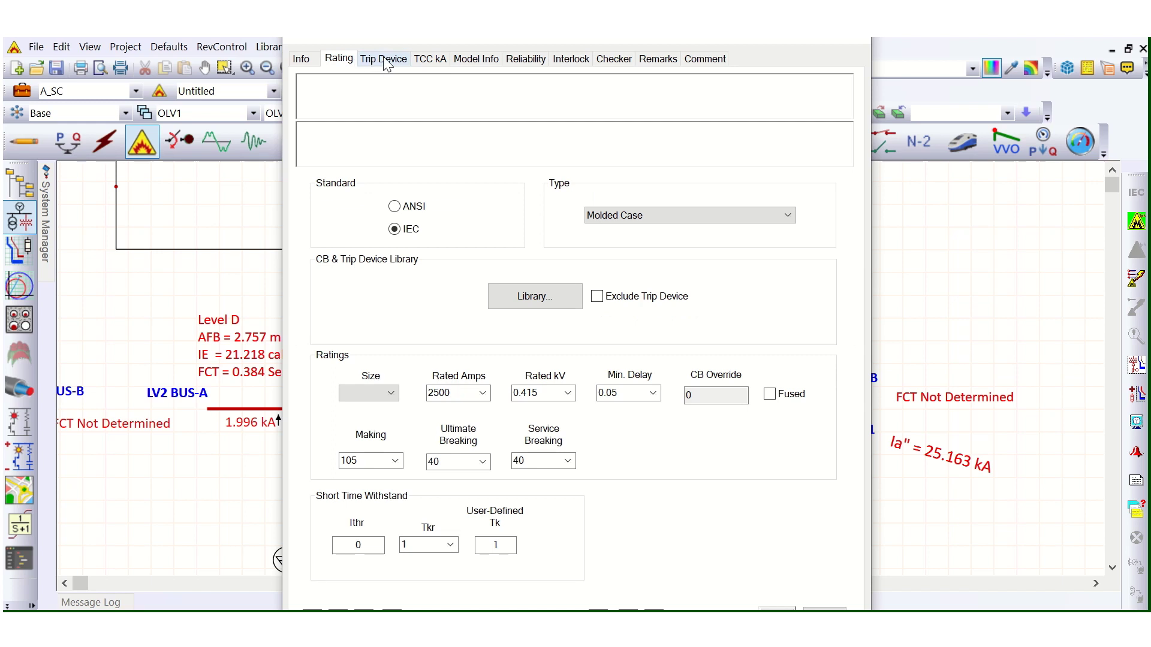
click(384, 60)
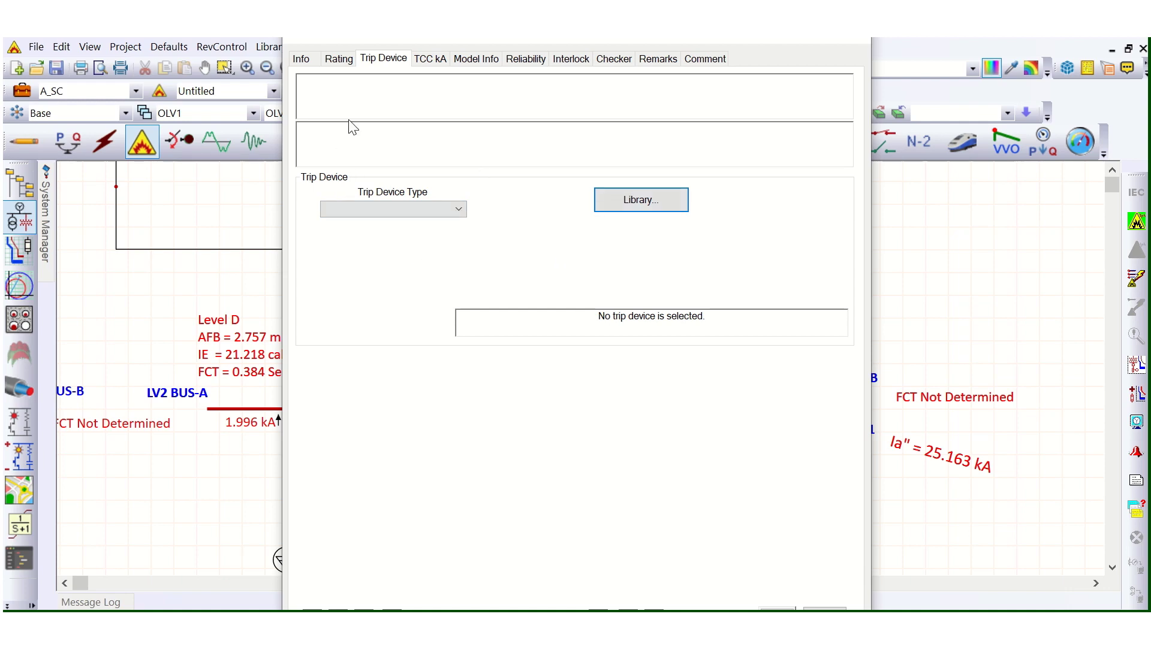
click(825, 609)
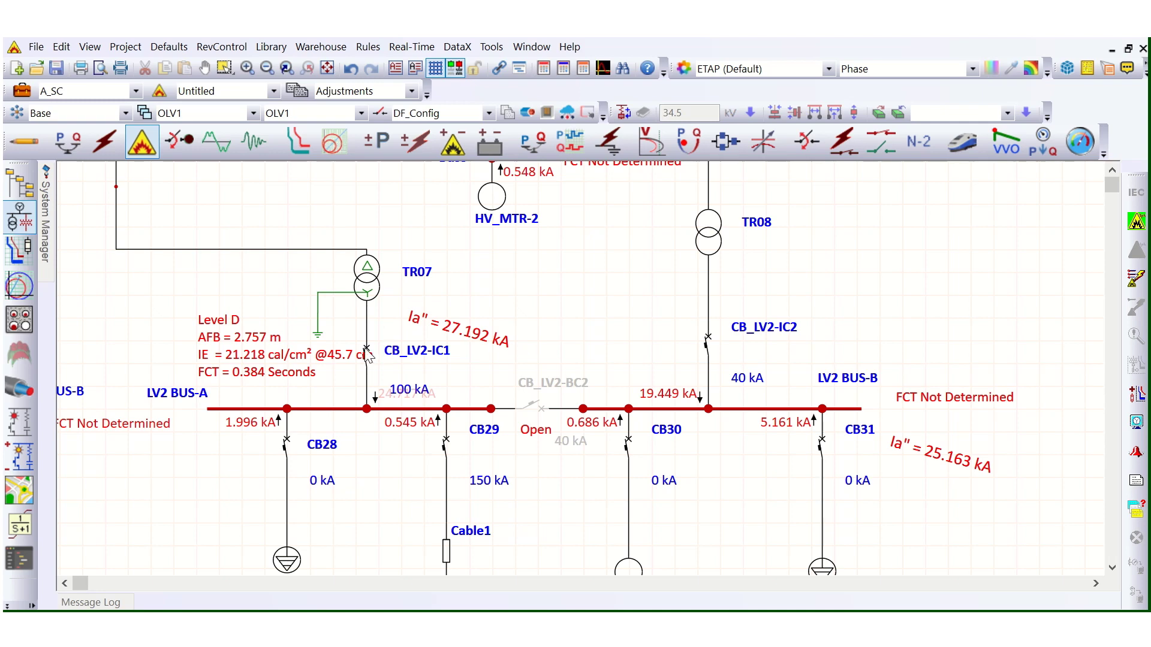
Step: Examine the rating and solid state trip device settings of breaker CB_LV2-IC1 feeding LV2 BUS-A
key(Return)
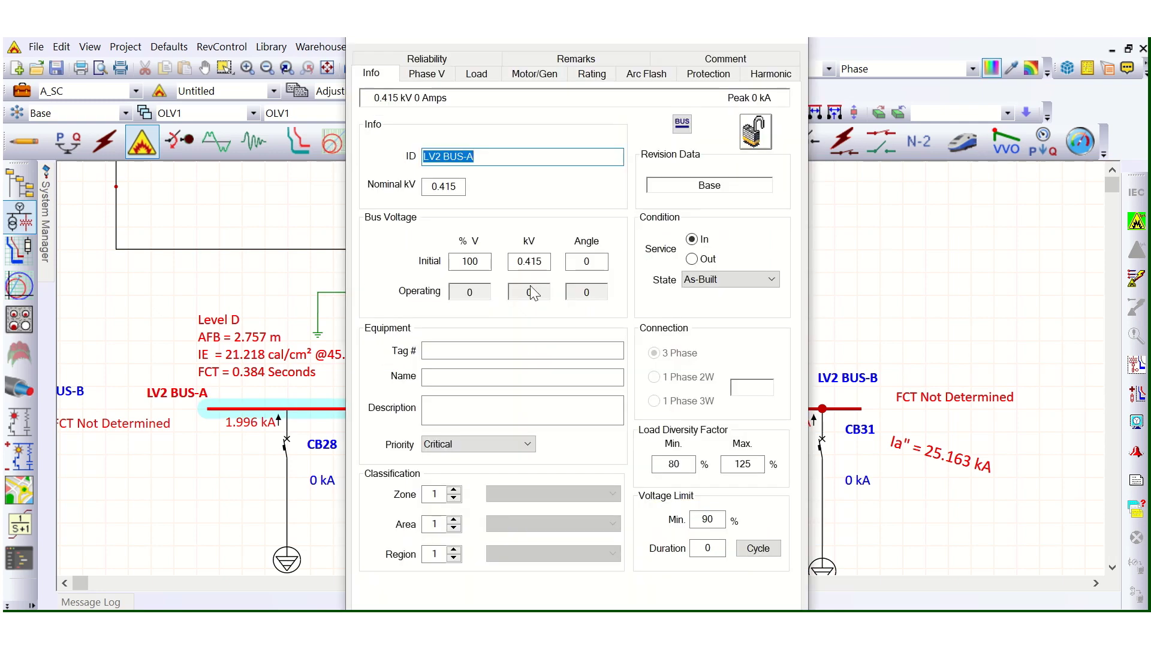
click(795, 41)
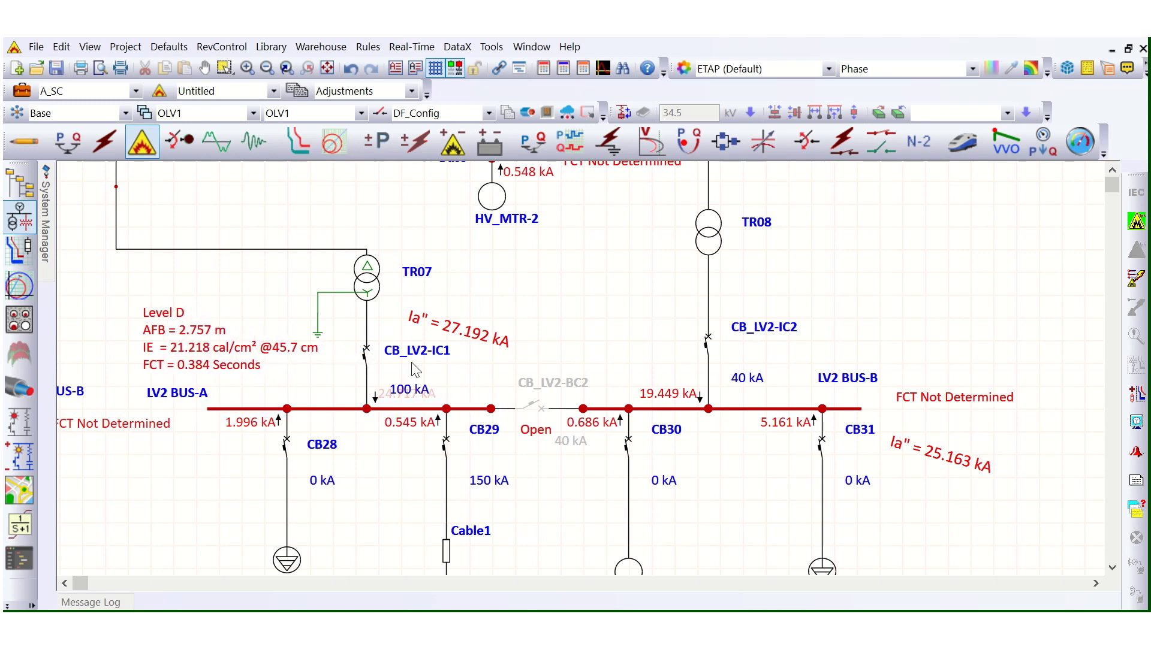
click(366, 357)
key(Return)
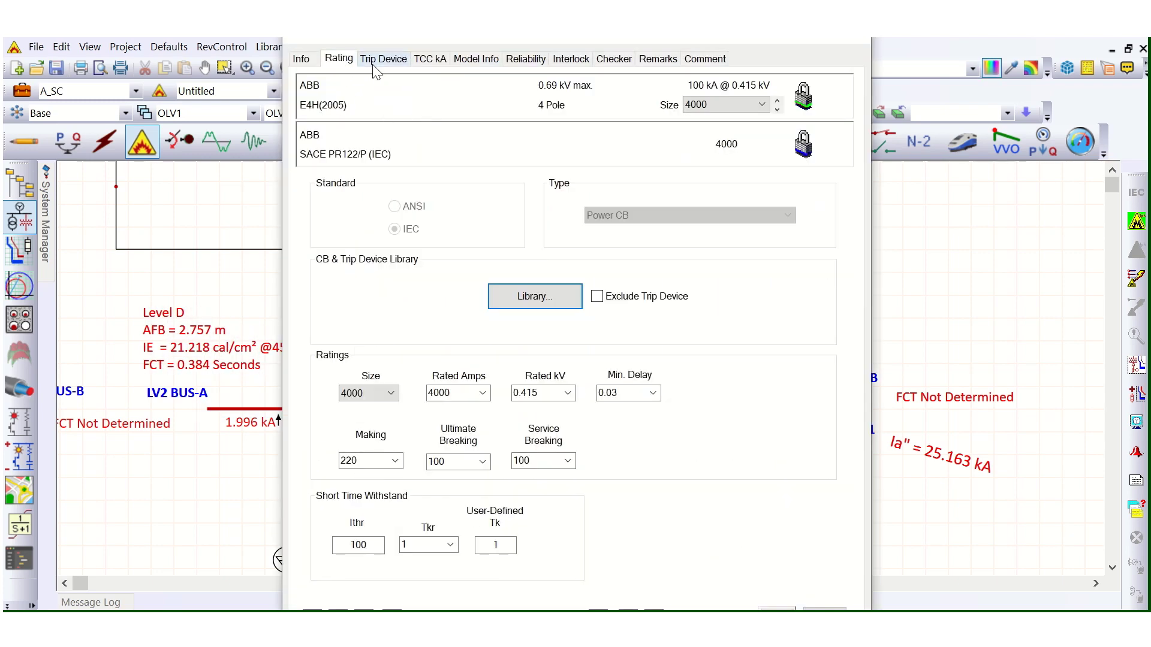
click(349, 67)
click(375, 64)
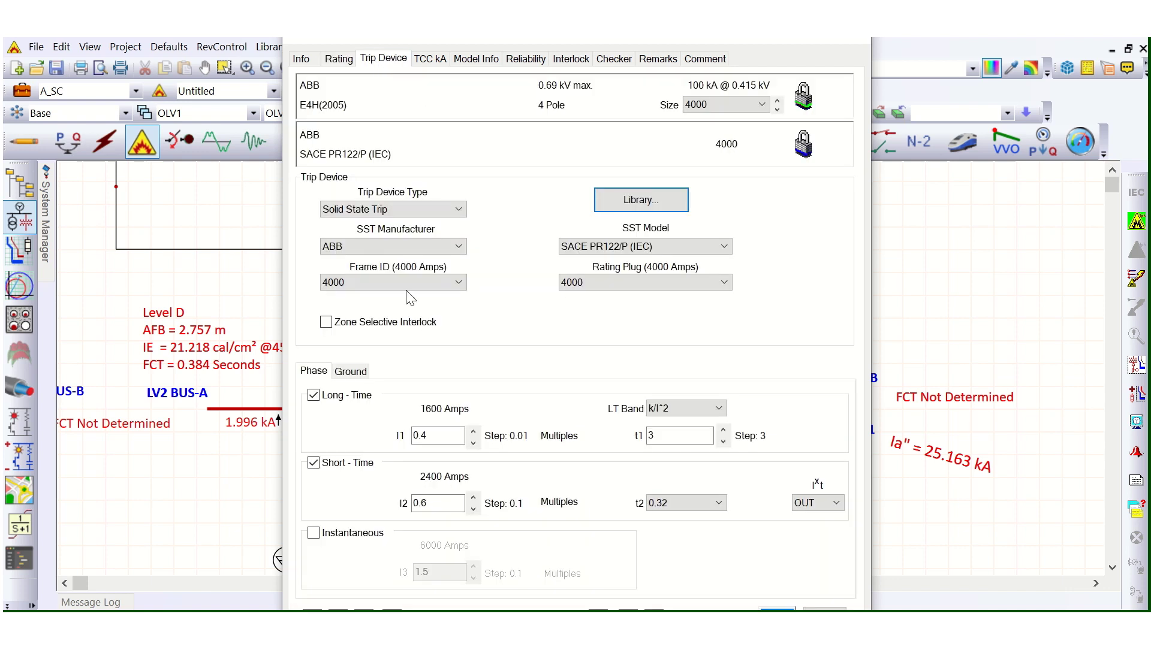
click(384, 210)
click(381, 232)
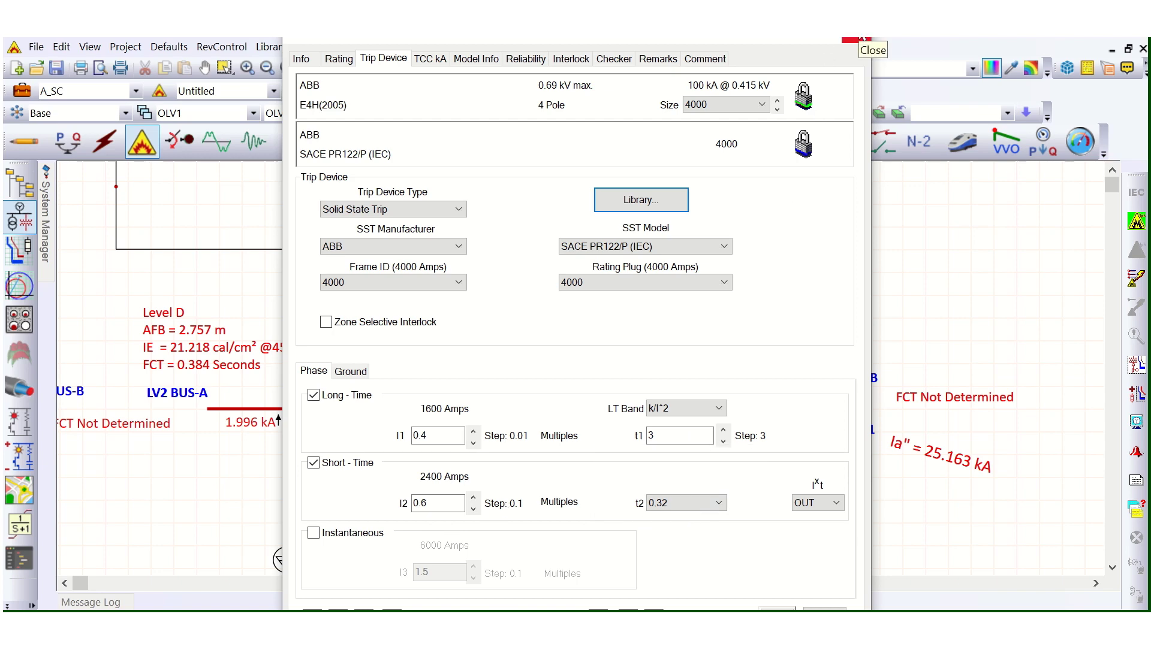
click(861, 38)
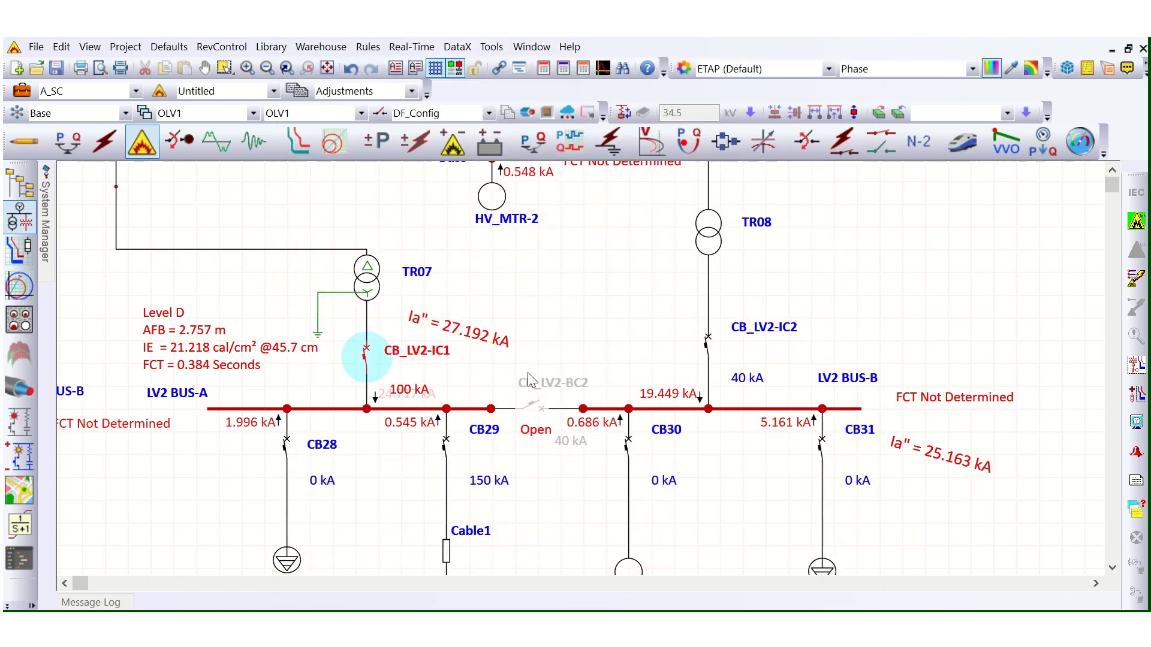
Step: Set the breaker type of CB_LV2-IC2 to Power CB in its ratings
click(707, 344)
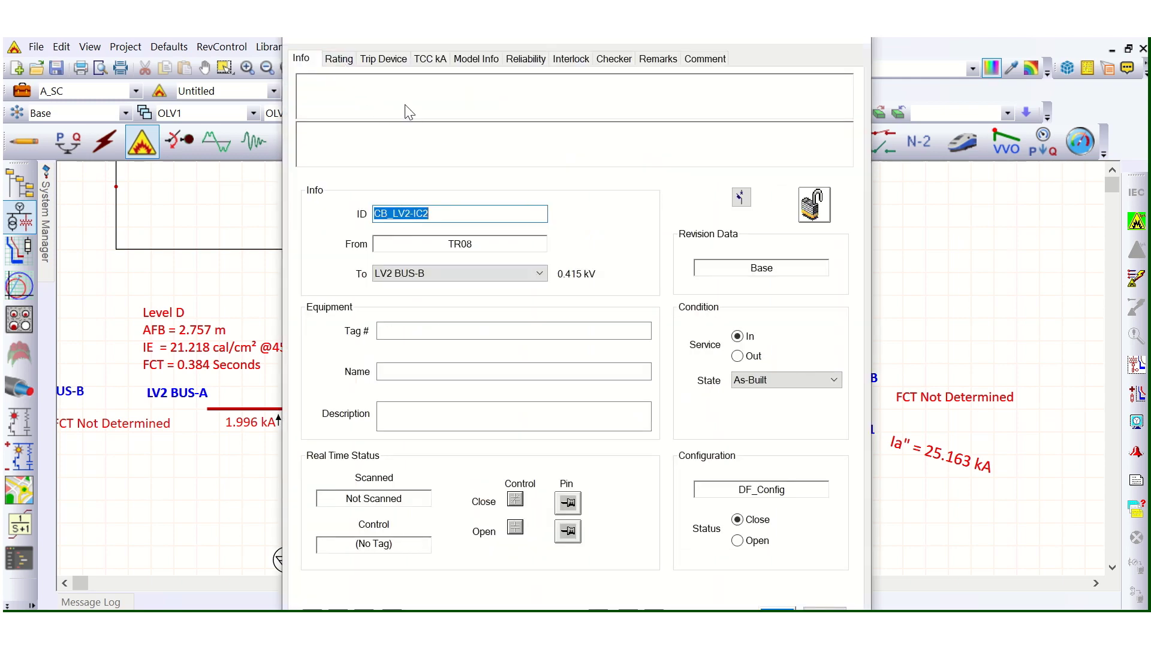
click(342, 59)
click(611, 217)
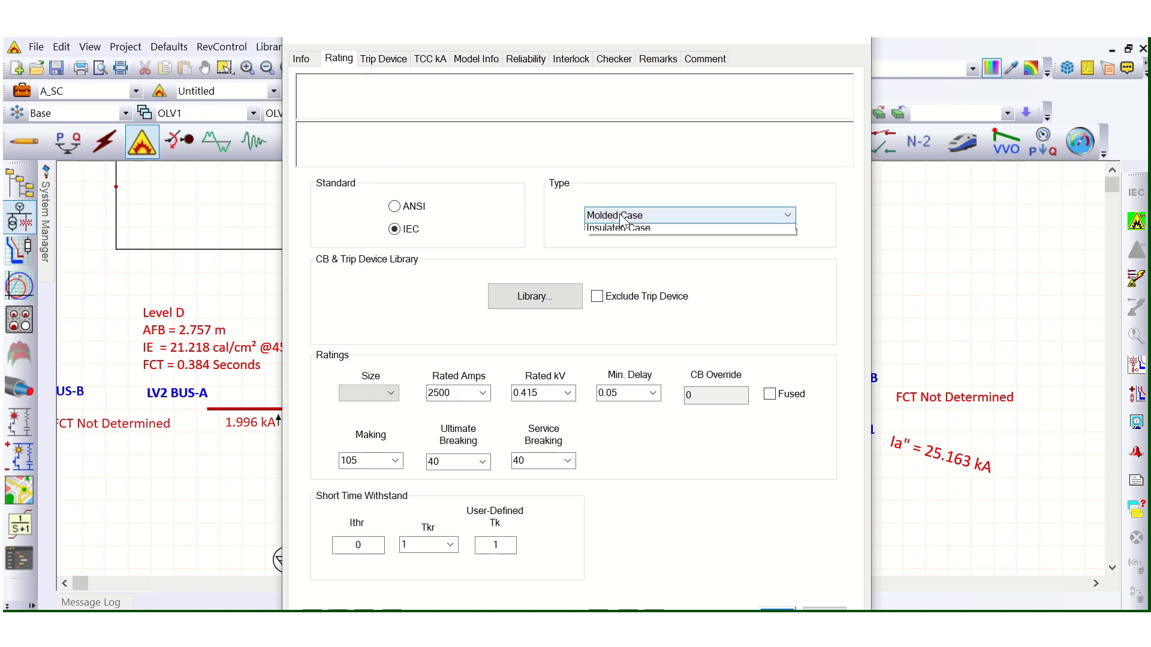
click(612, 243)
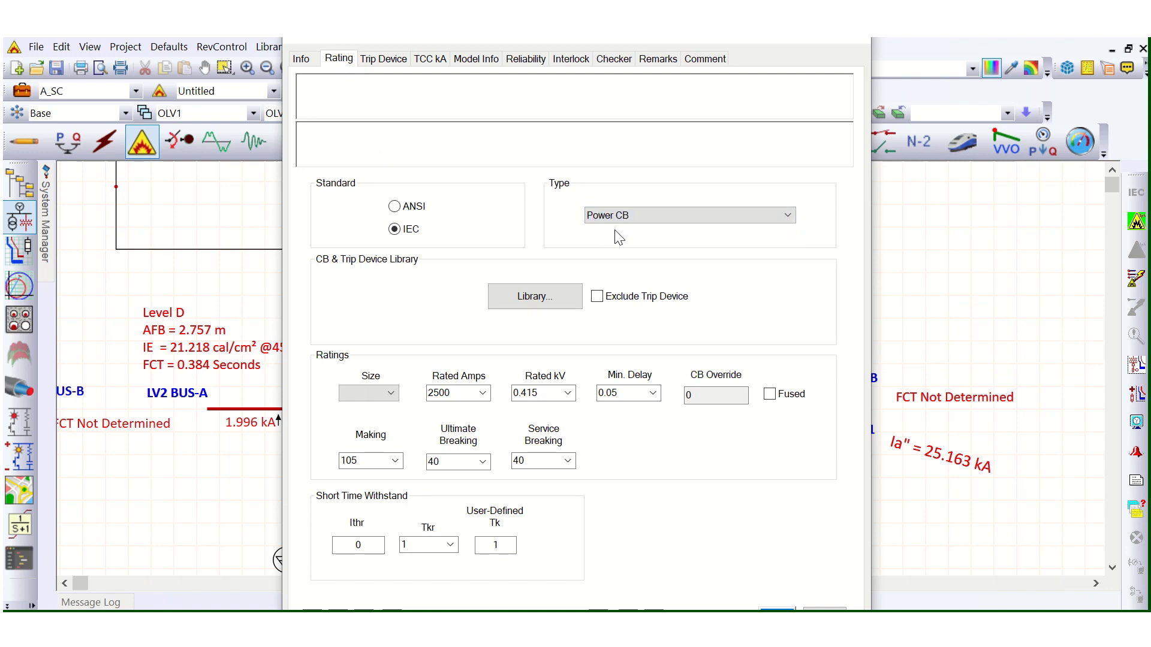
Step: Select ABB's 4-pole E4H(2005) breaker with a 4000 A size from the library for CB_LV2-IC2
click(539, 304)
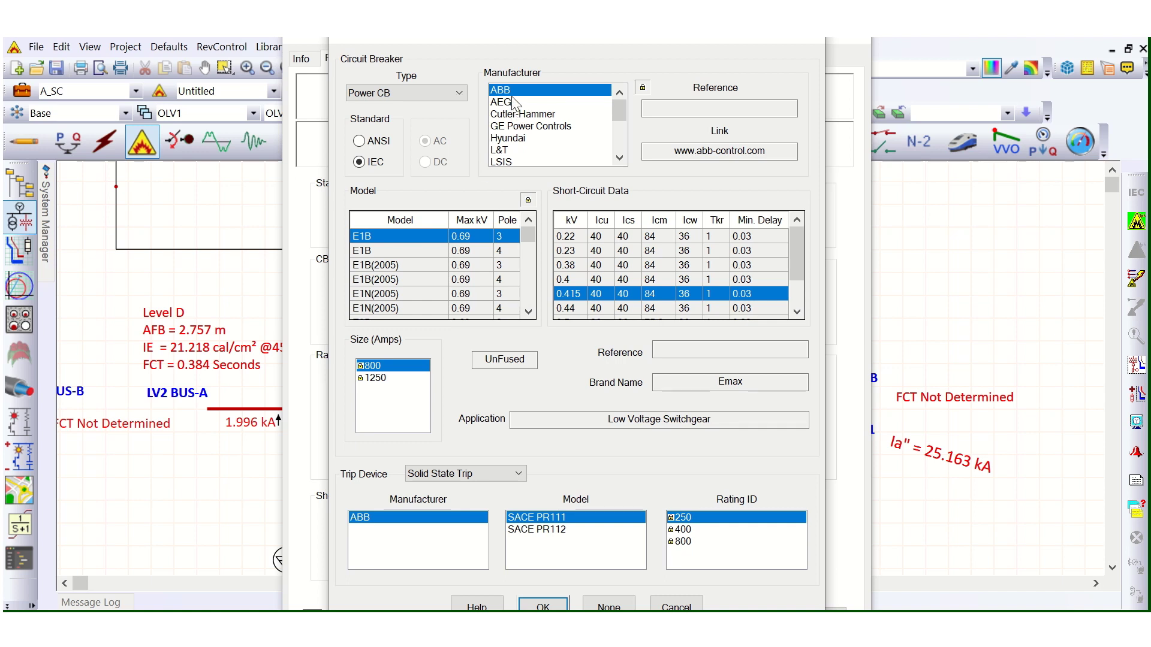
scroll(414, 286, down, 8)
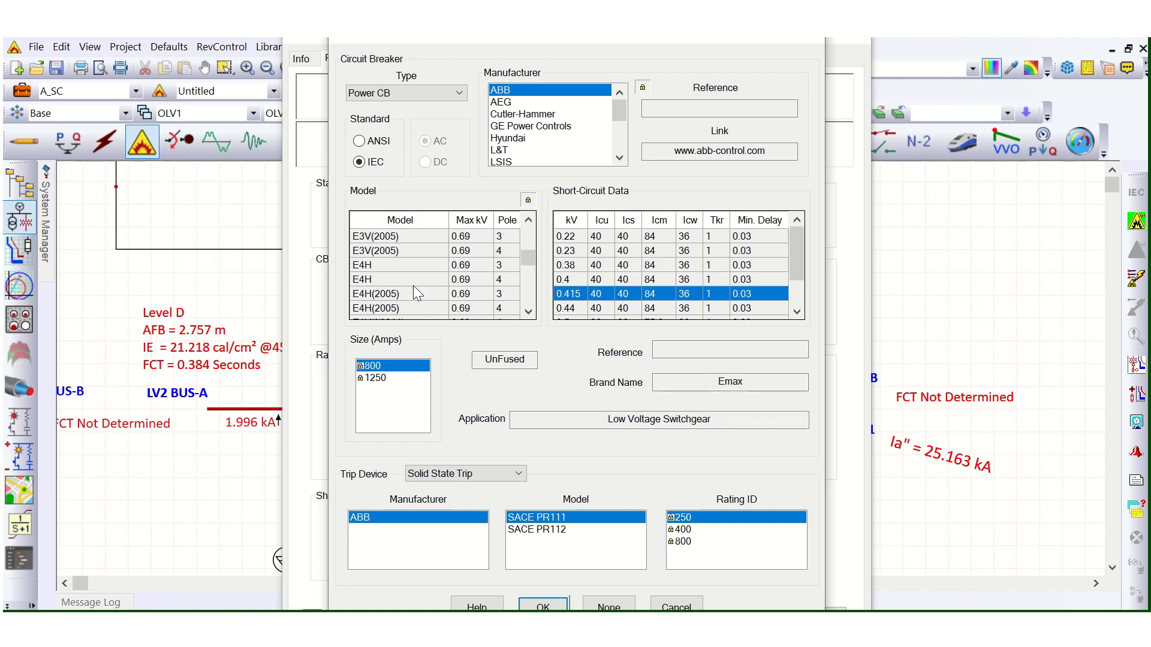
scroll(414, 287, down, 1)
click(389, 252)
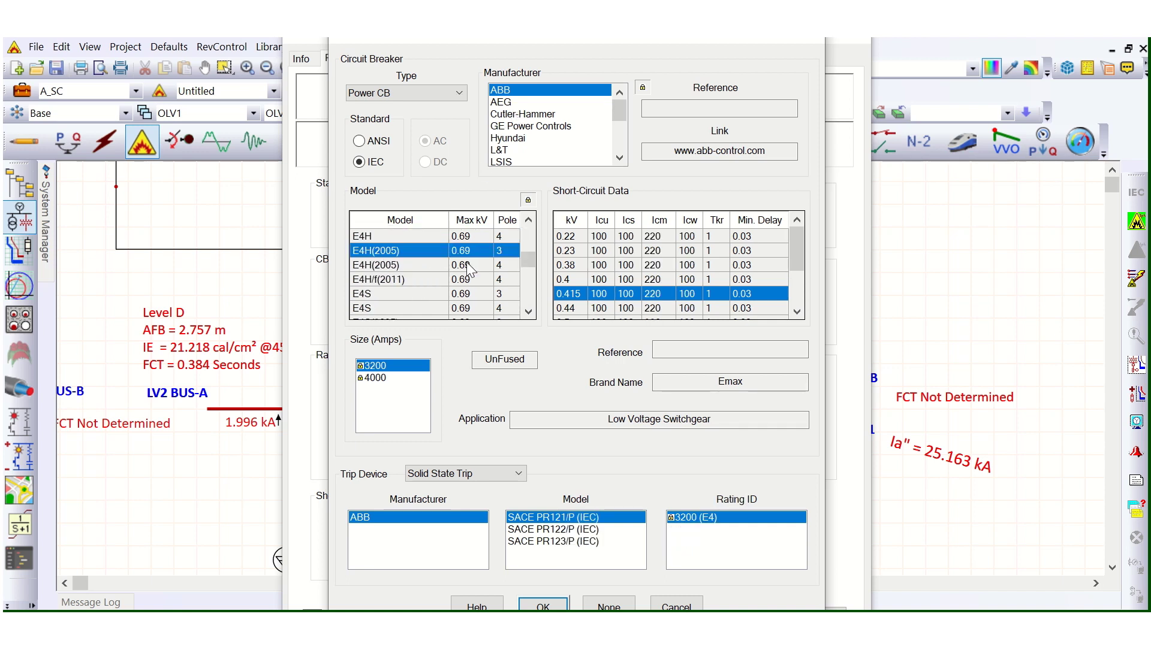
click(467, 265)
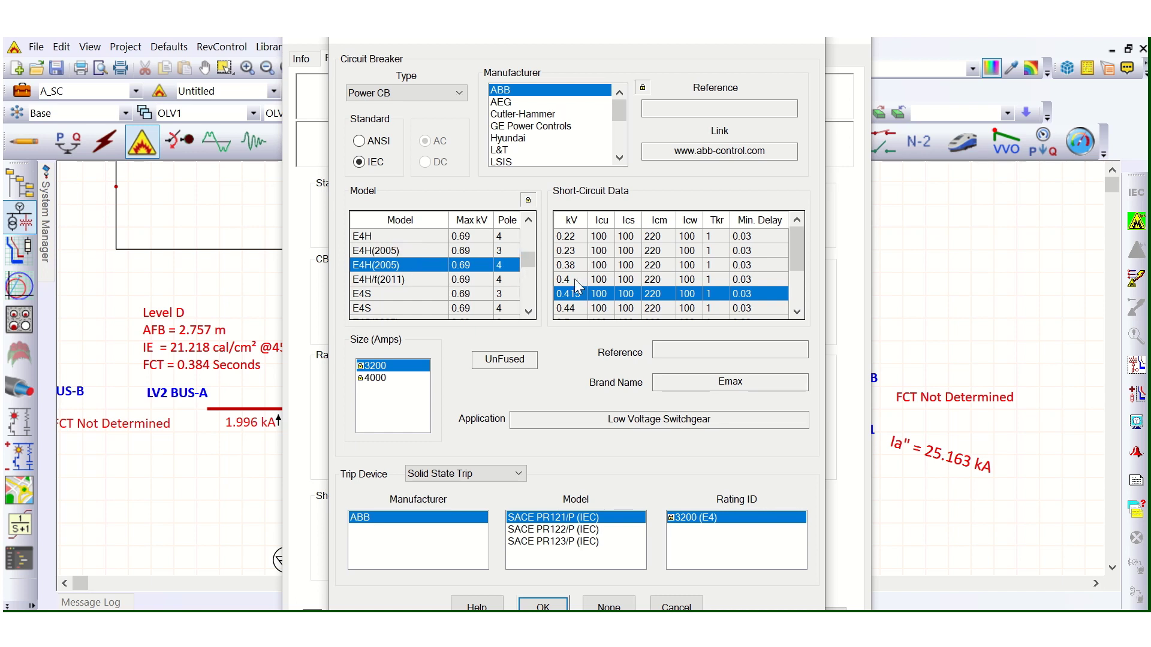
click(375, 378)
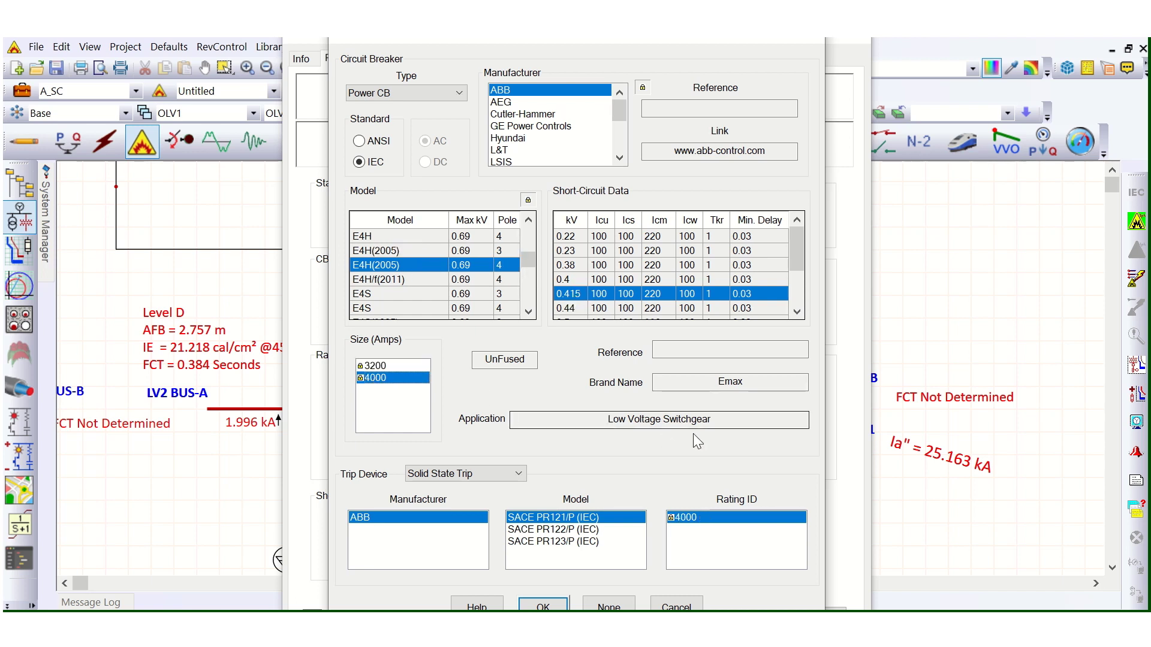
Step: Pair the library breaker with the ABB SACE PR122/P (IEC) solid state trip and apply the selection to CB_LV2-IC2
click(562, 531)
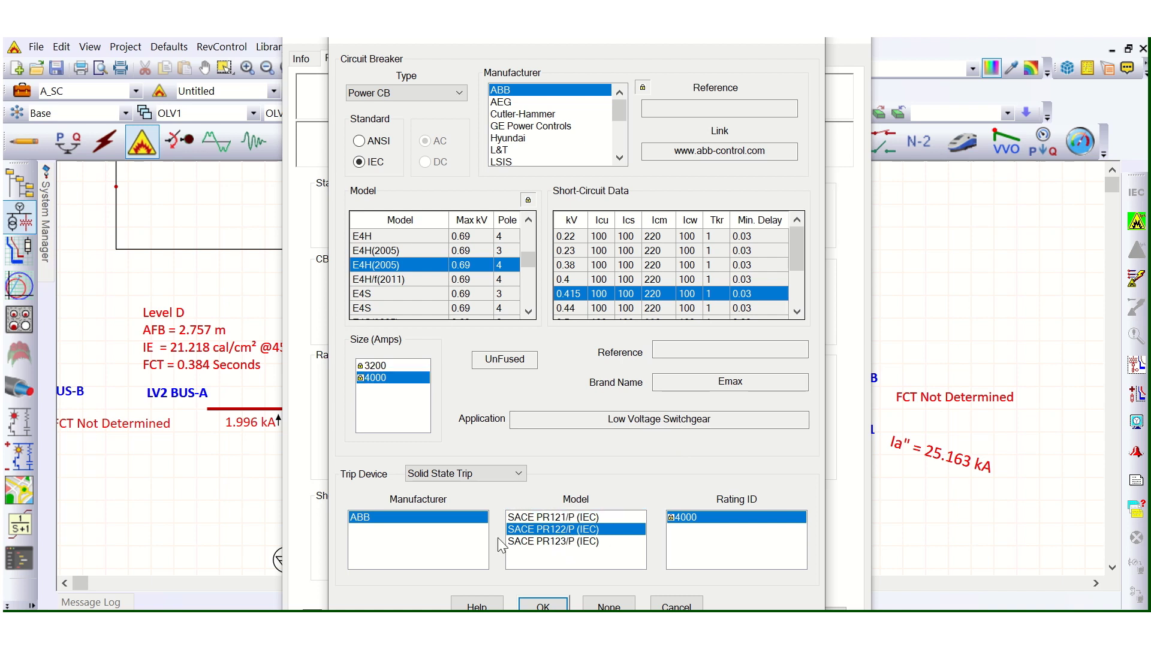
click(445, 477)
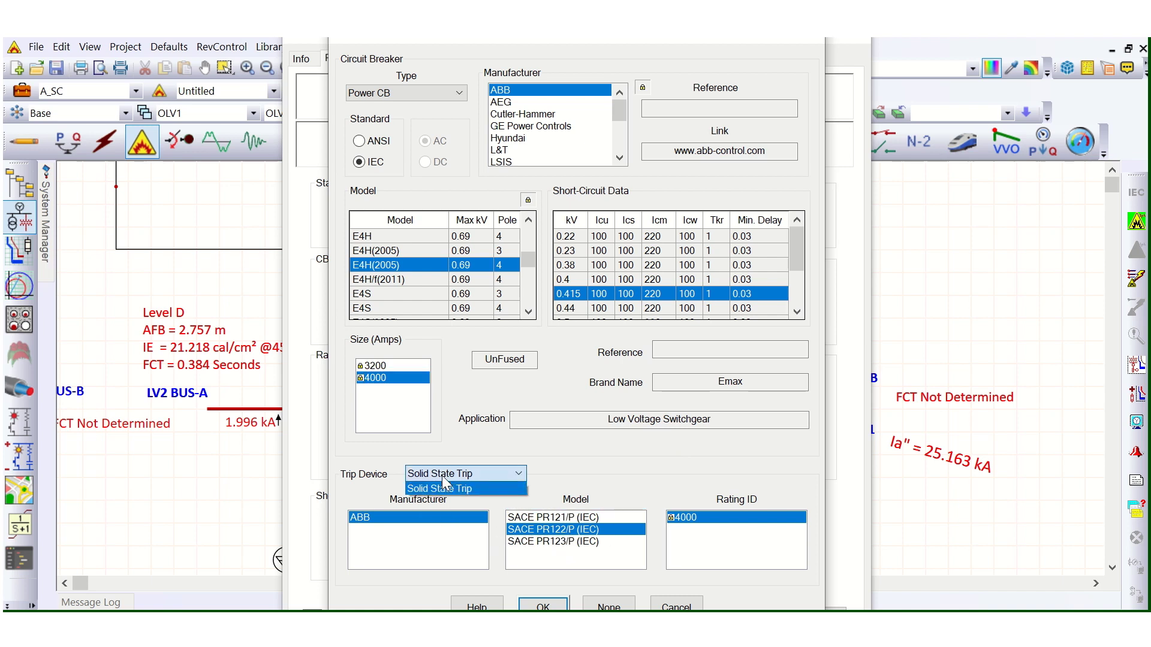
click(445, 485)
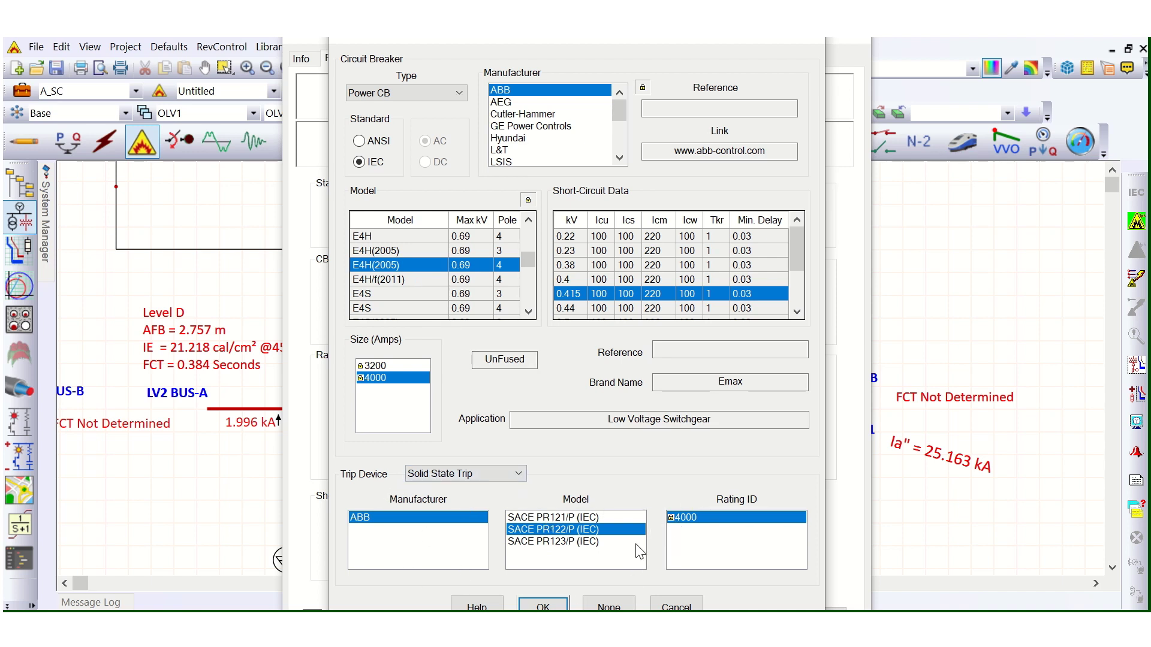
click(472, 473)
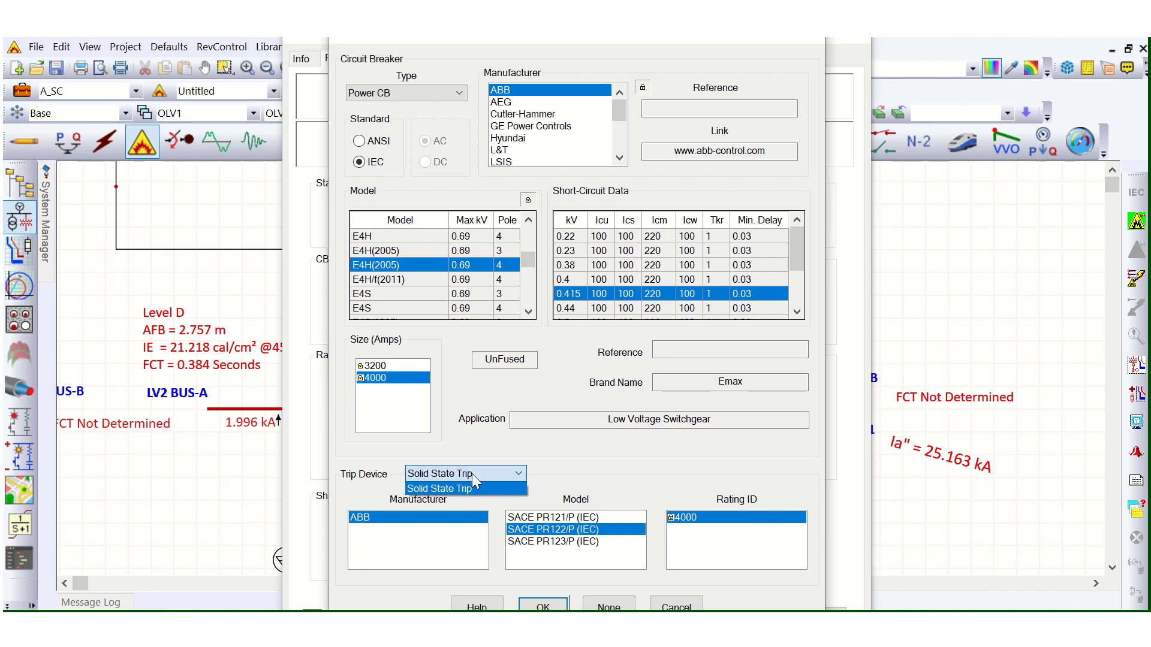
click(472, 474)
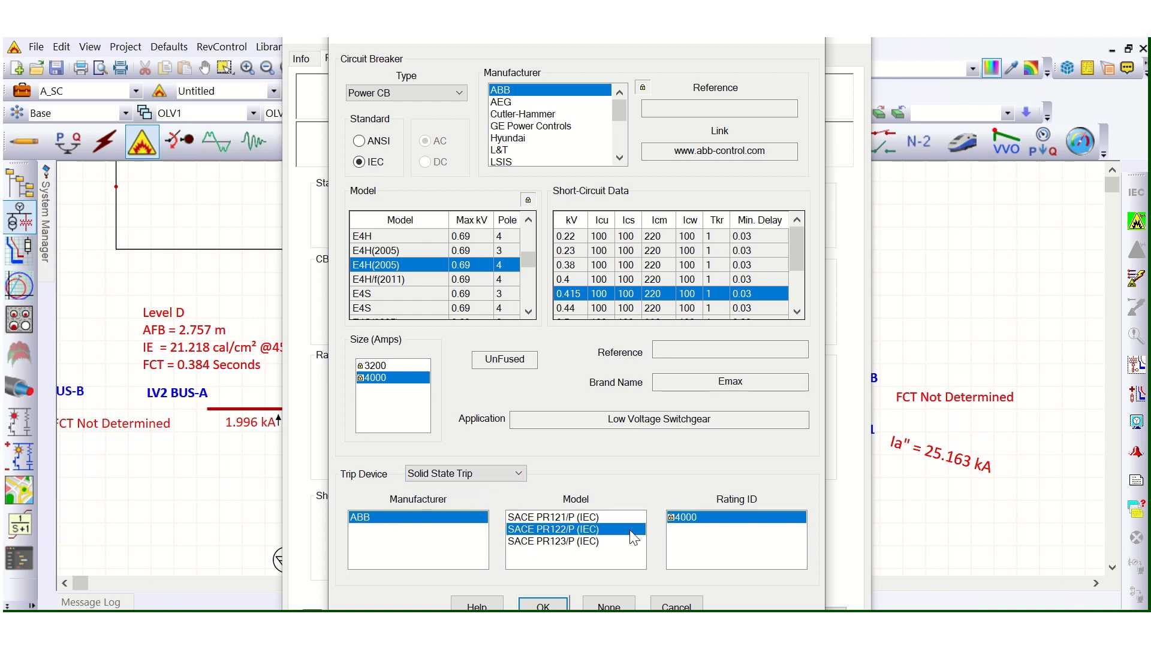
click(552, 606)
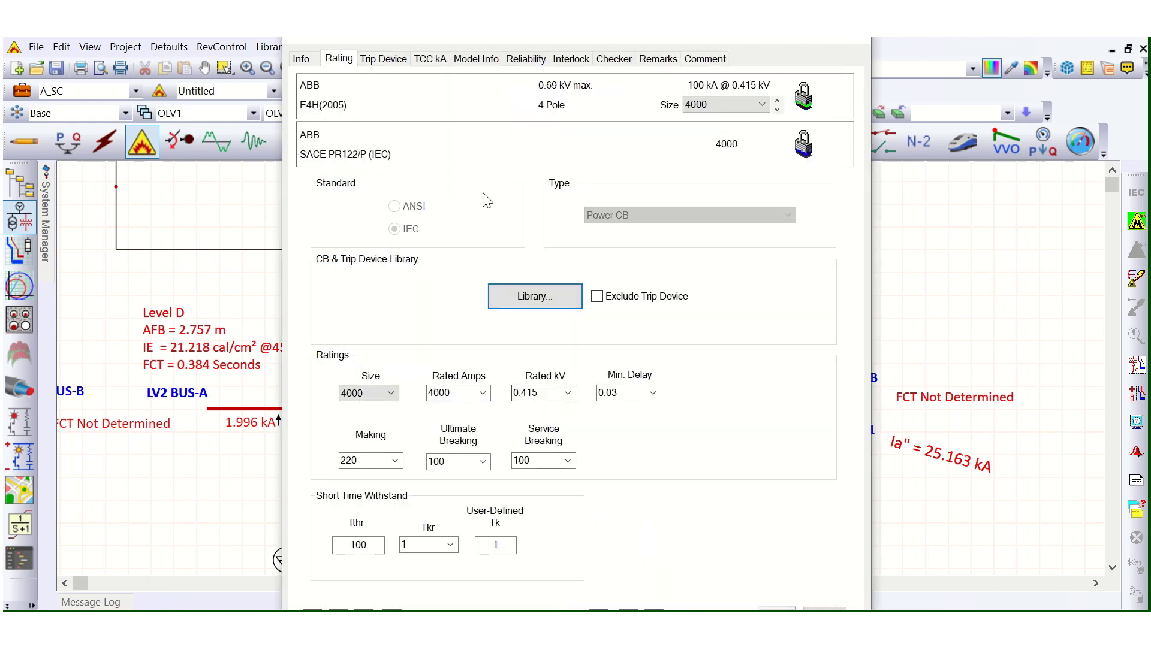
Step: Set the rating plug of CB_LV2-IC2's trip device to 4000
click(389, 63)
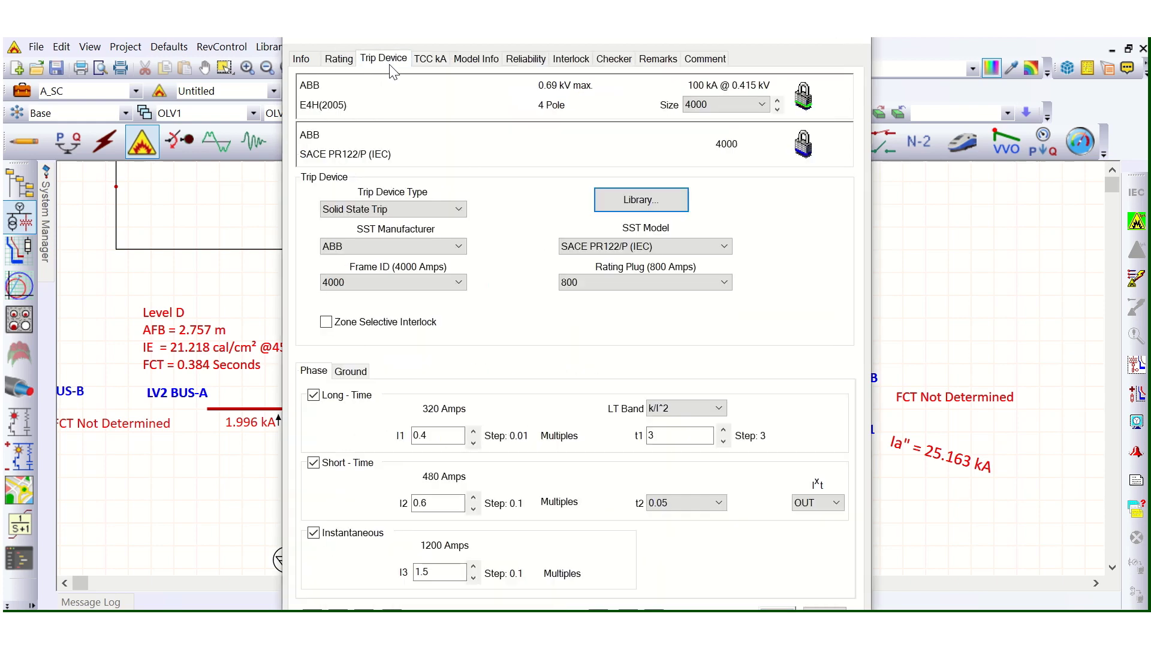
click(340, 60)
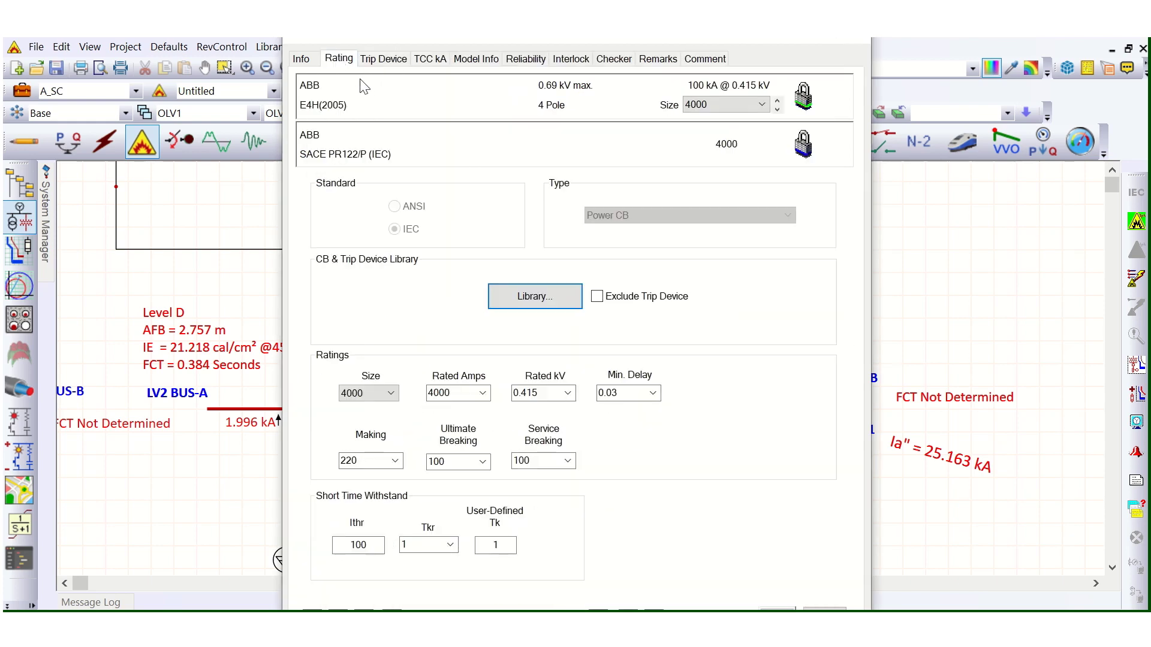
click(384, 60)
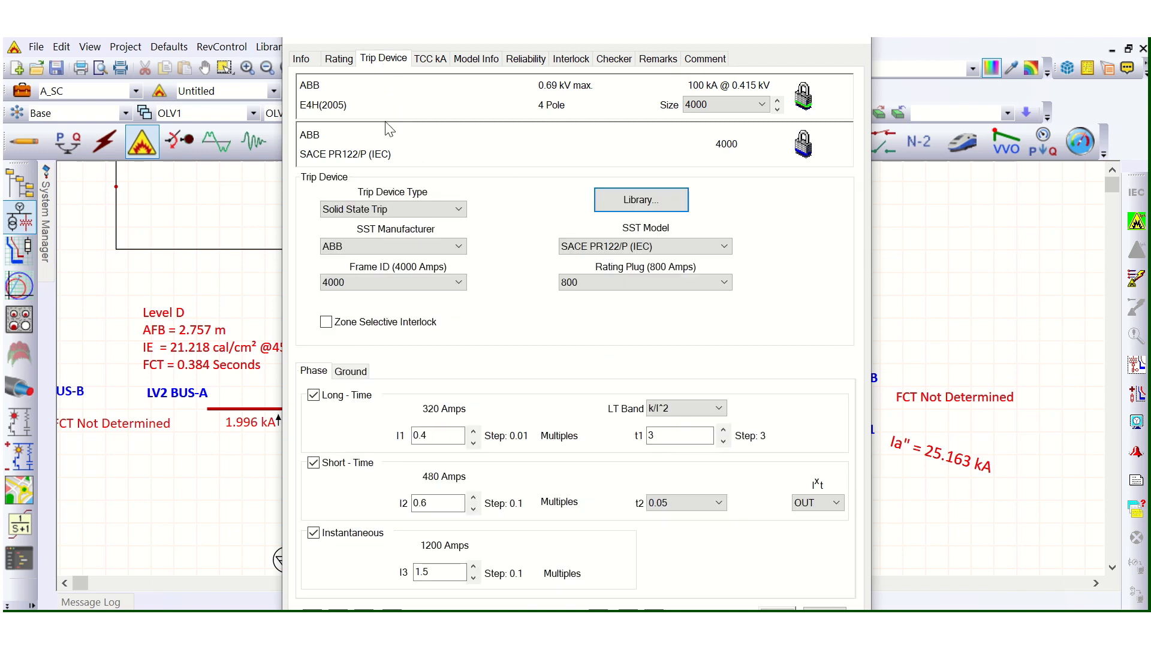
click(601, 285)
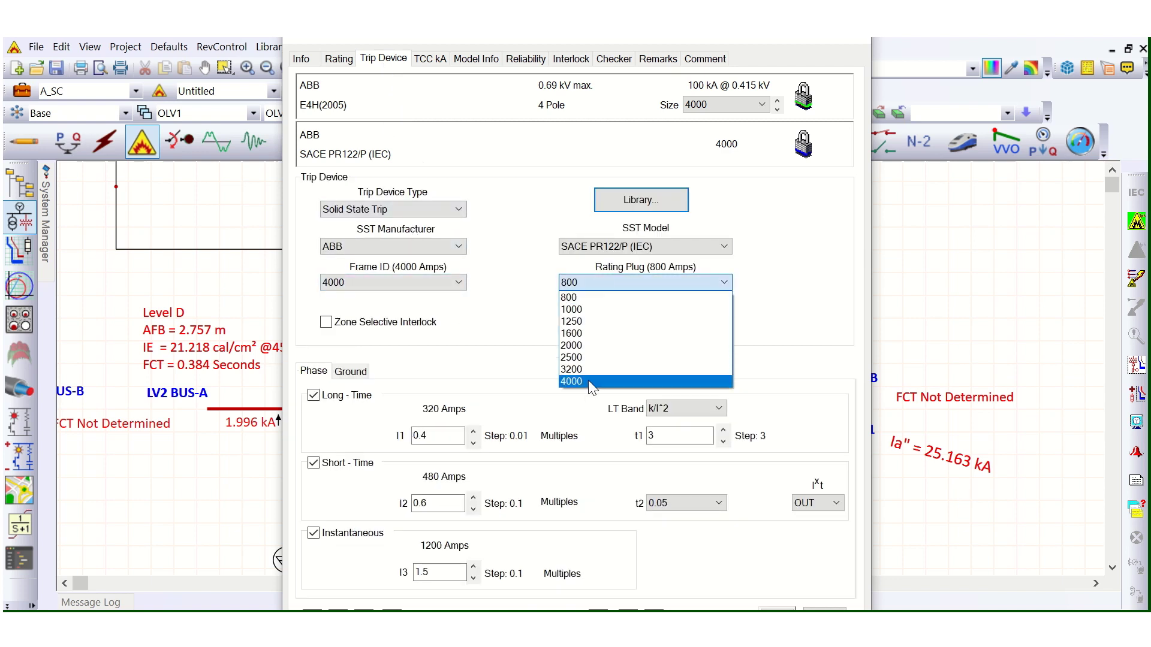
click(588, 381)
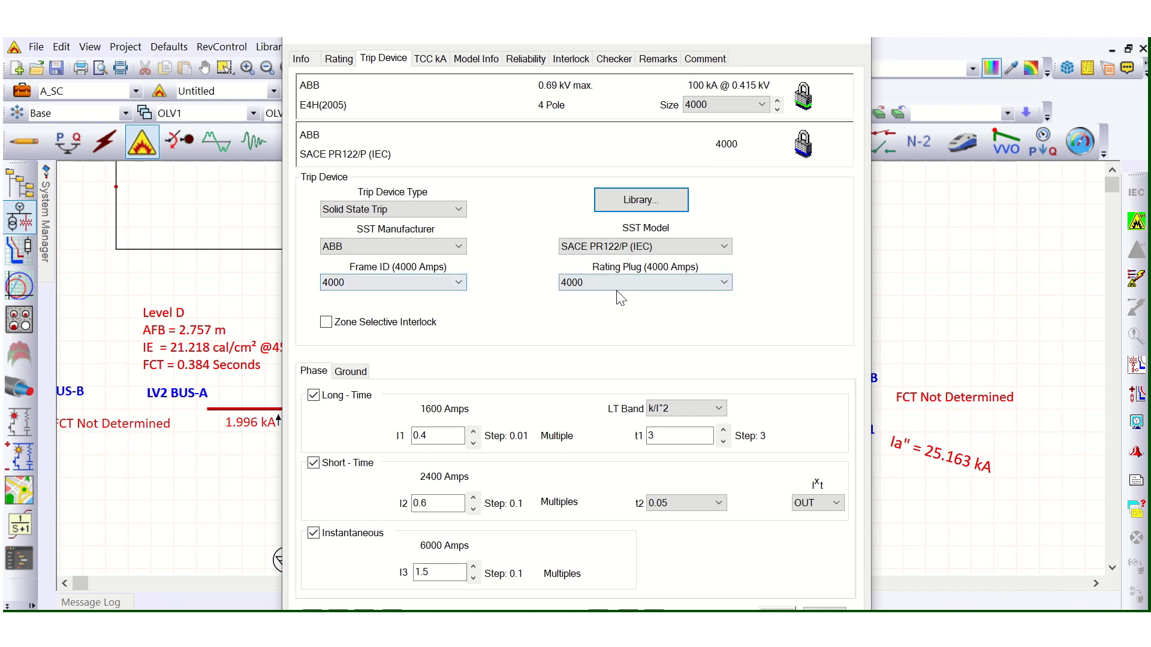
Step: Set the phase short-time delay t2 of CB_LV2-IC2 to 0.3, disable its instantaneous trip and accept the breaker settings
click(449, 436)
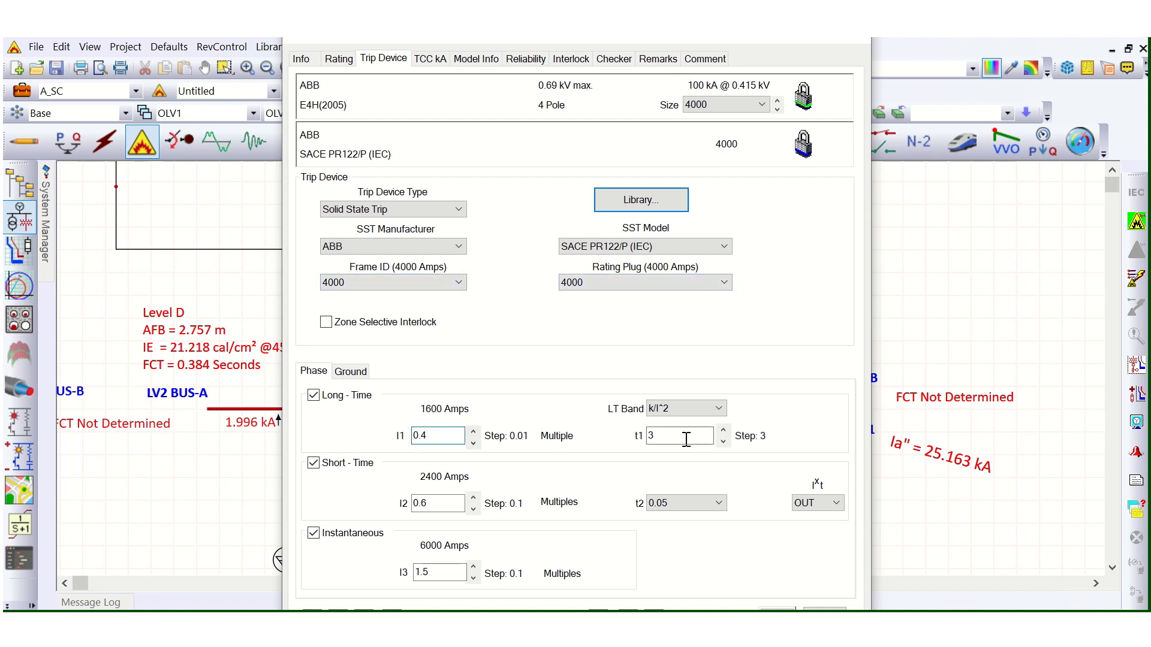
key(Tab)
click(719, 503)
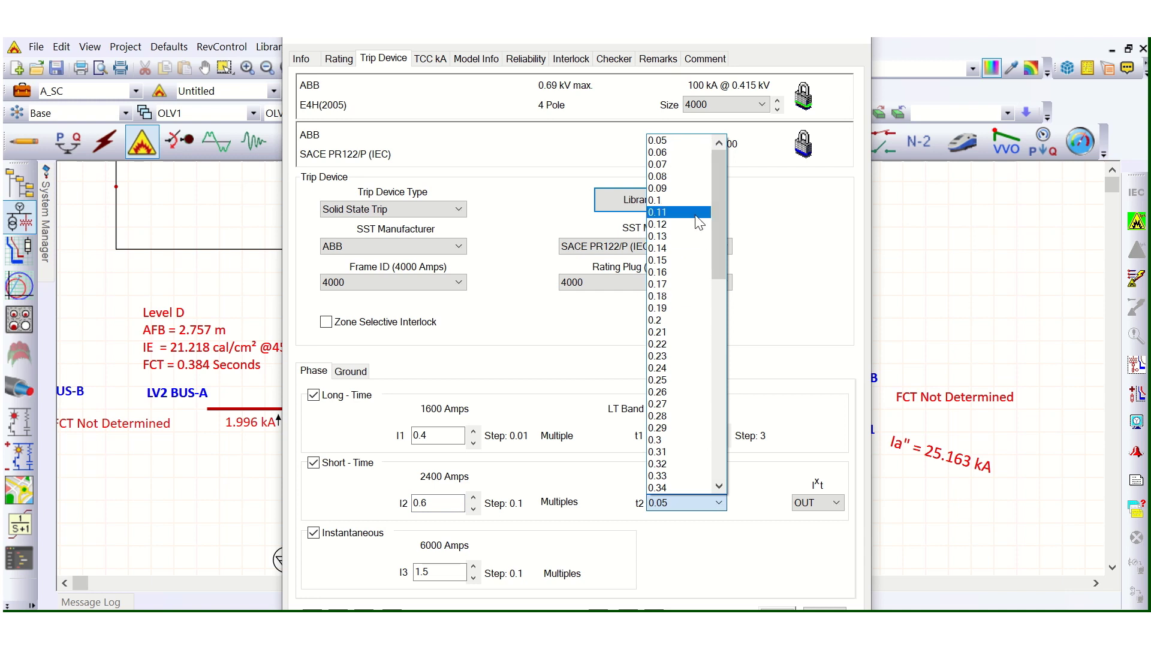
click(683, 200)
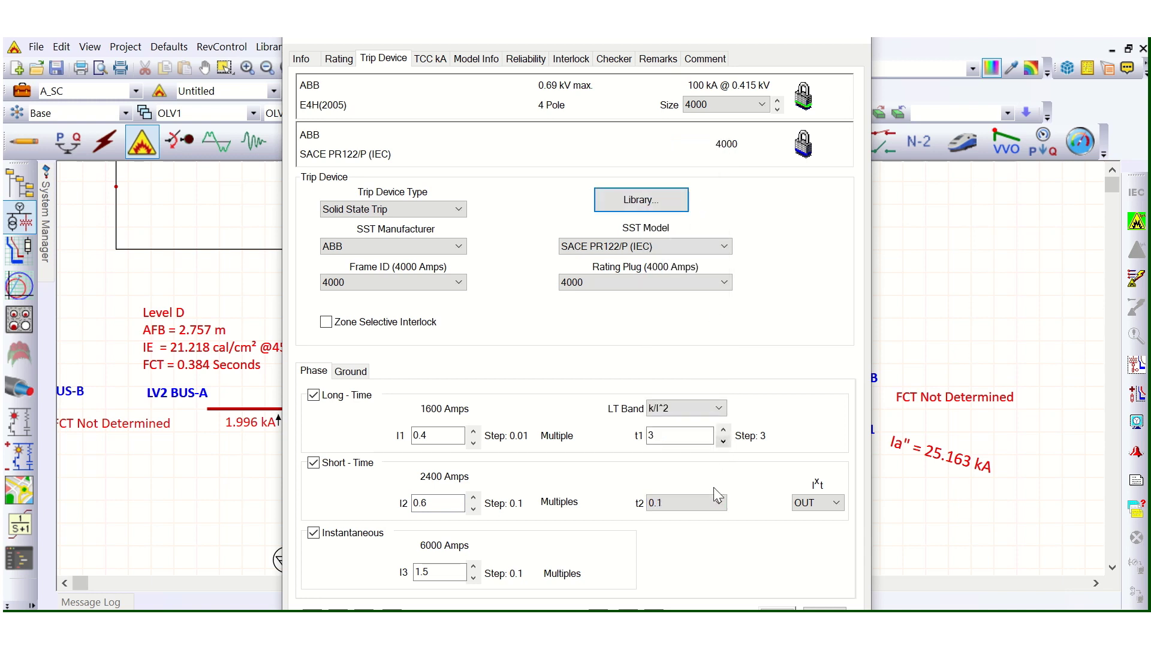
click(715, 502)
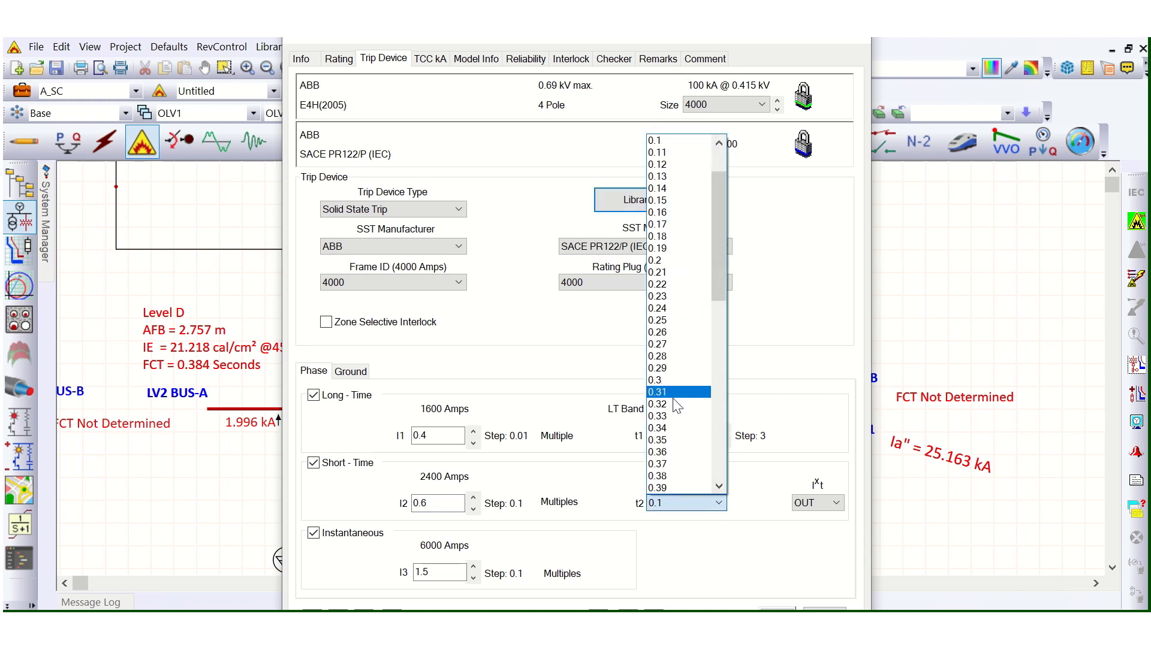
click(673, 384)
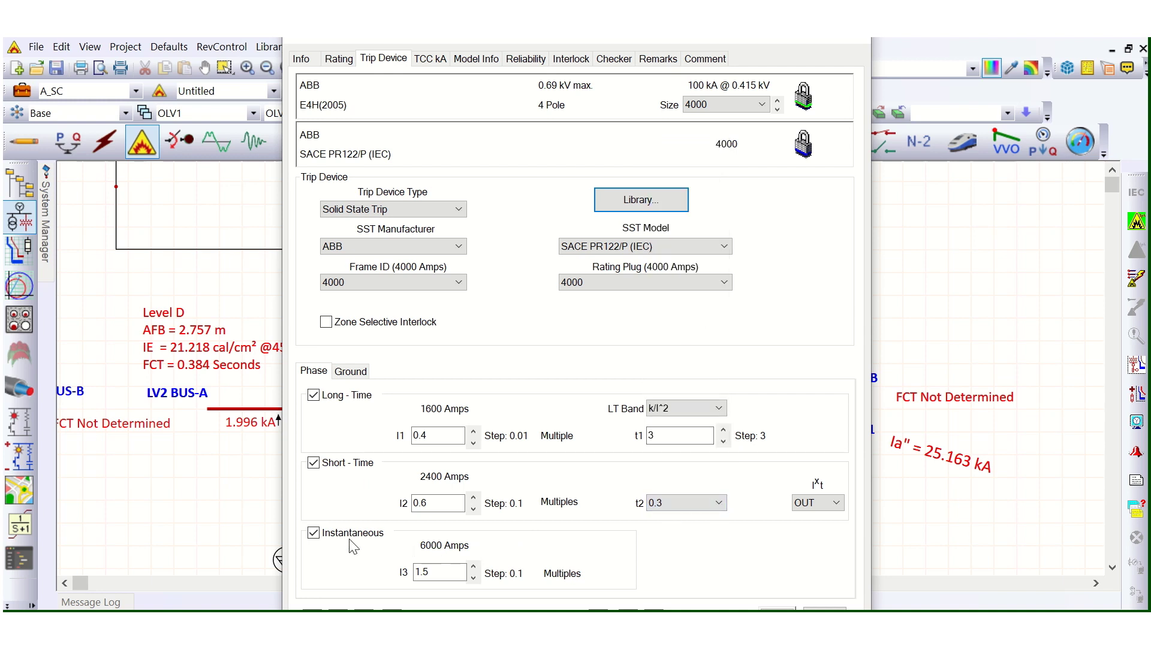
click(314, 534)
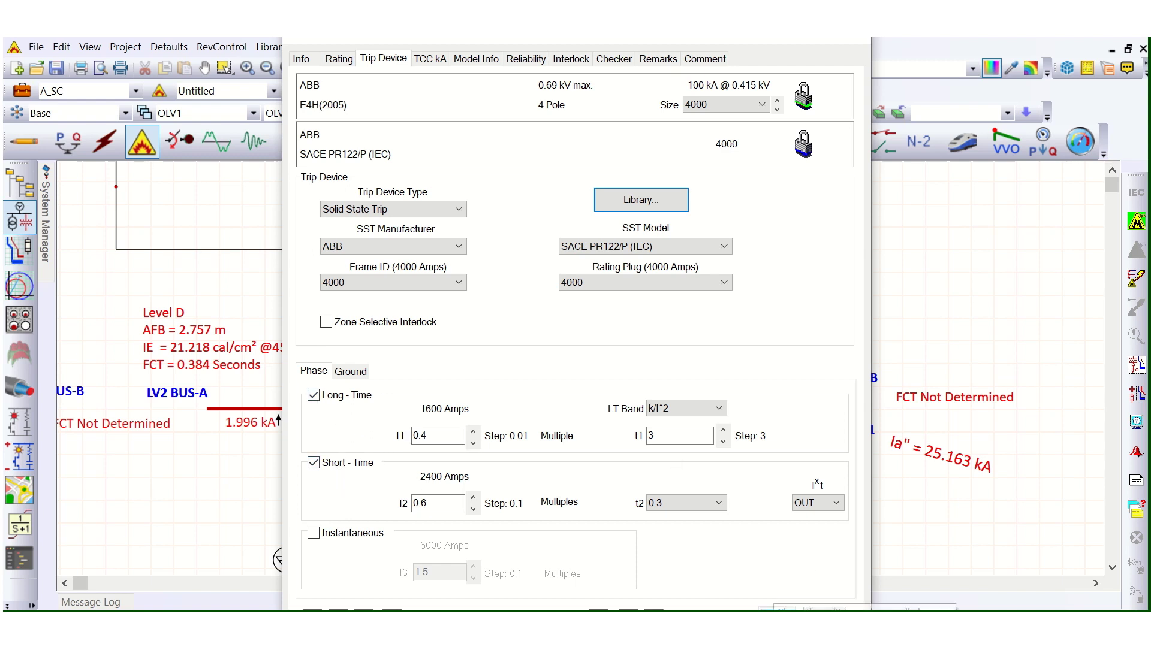
click(796, 609)
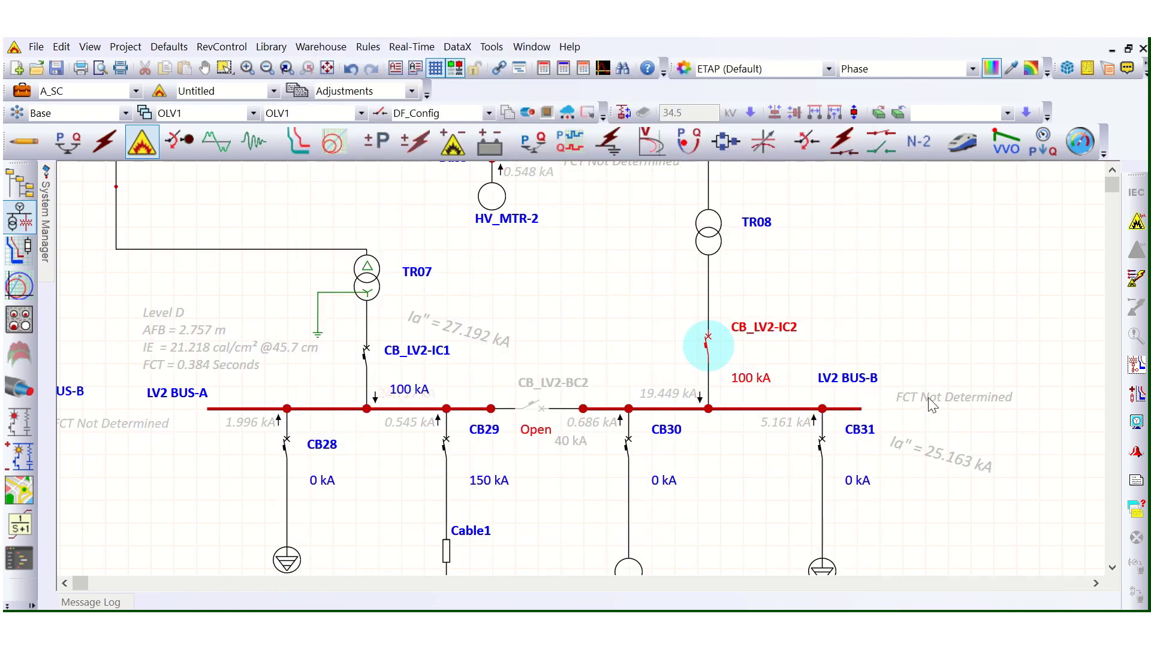
Step: Rerun the arc-flash calculation past the PPE approval warning and position LV2 BUS-B's result annotation above its Ia" label
mouse_move(928, 401)
mouse_down()
mouse_move(936, 375)
mouse_move(947, 412)
mouse_up()
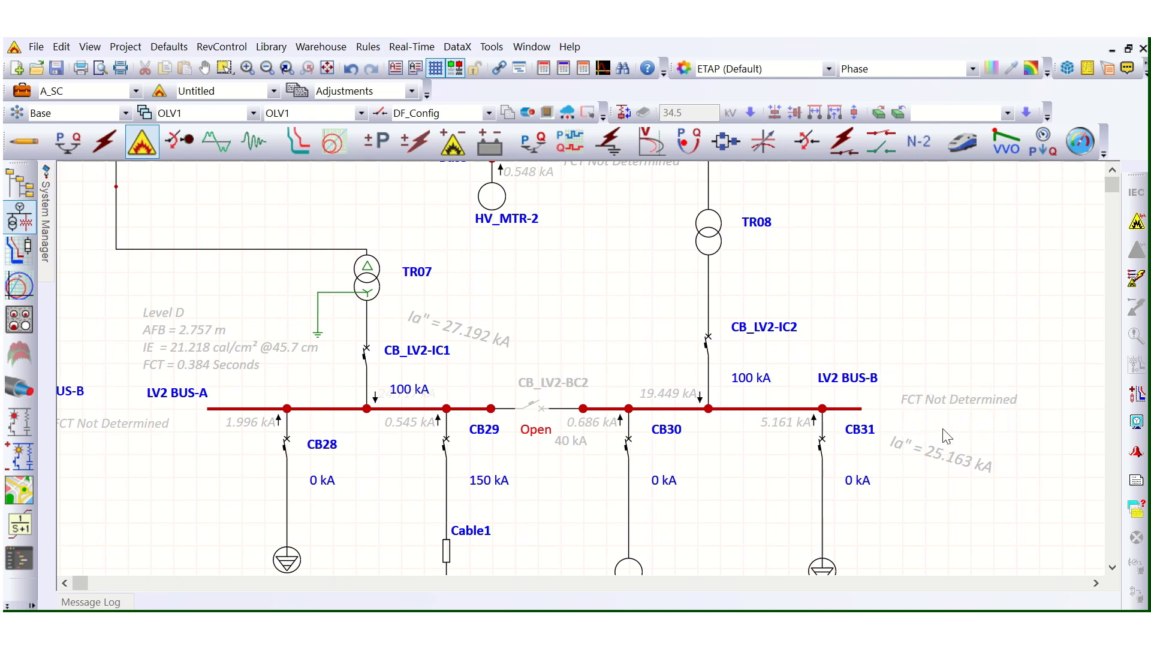
click(1136, 223)
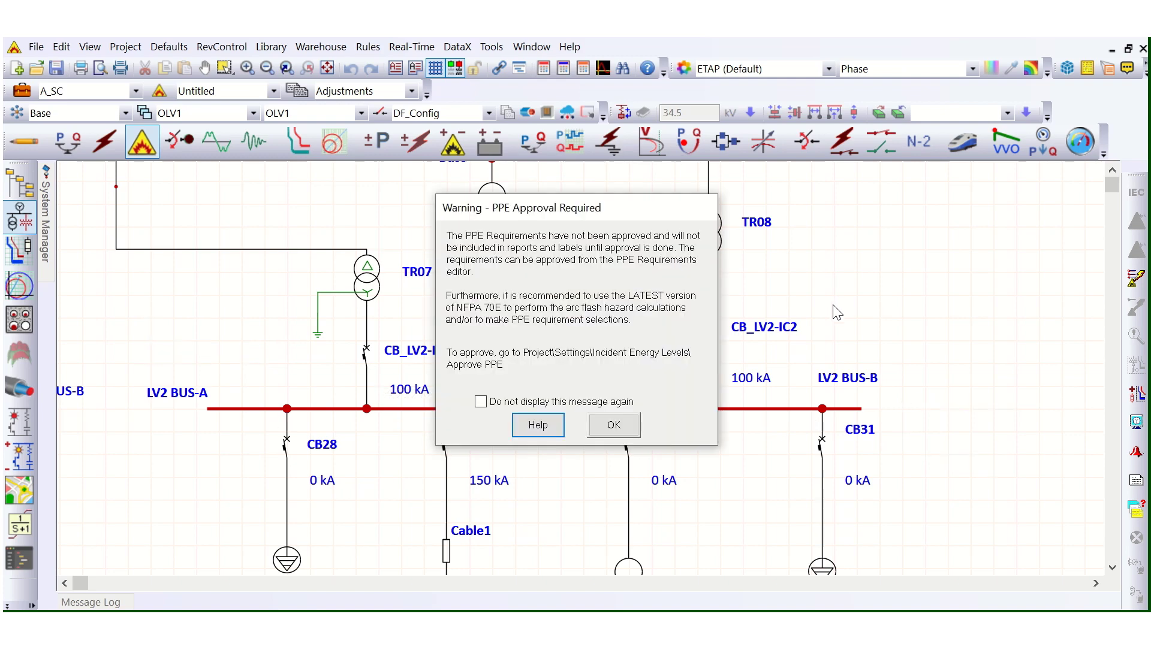
click(612, 426)
click(614, 426)
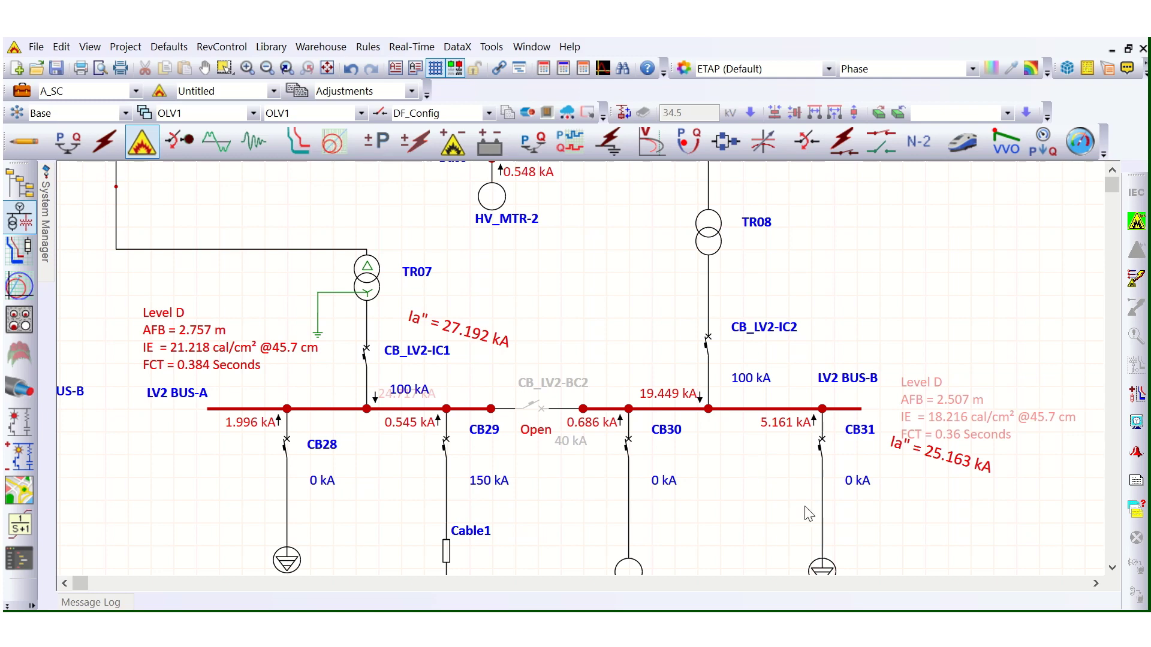
drag(943, 404, 940, 398)
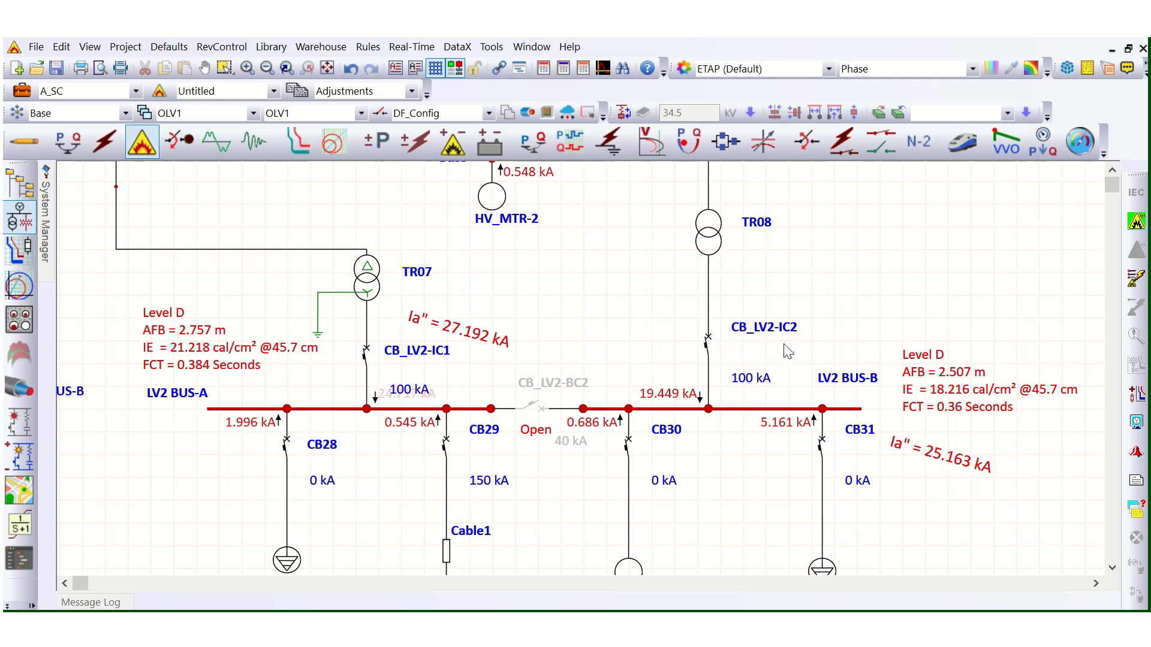
Step: Set the phase short-time delay t2 of breaker CB_LV2-IC2's trip device to 0.1 and accept the change
double_click(708, 342)
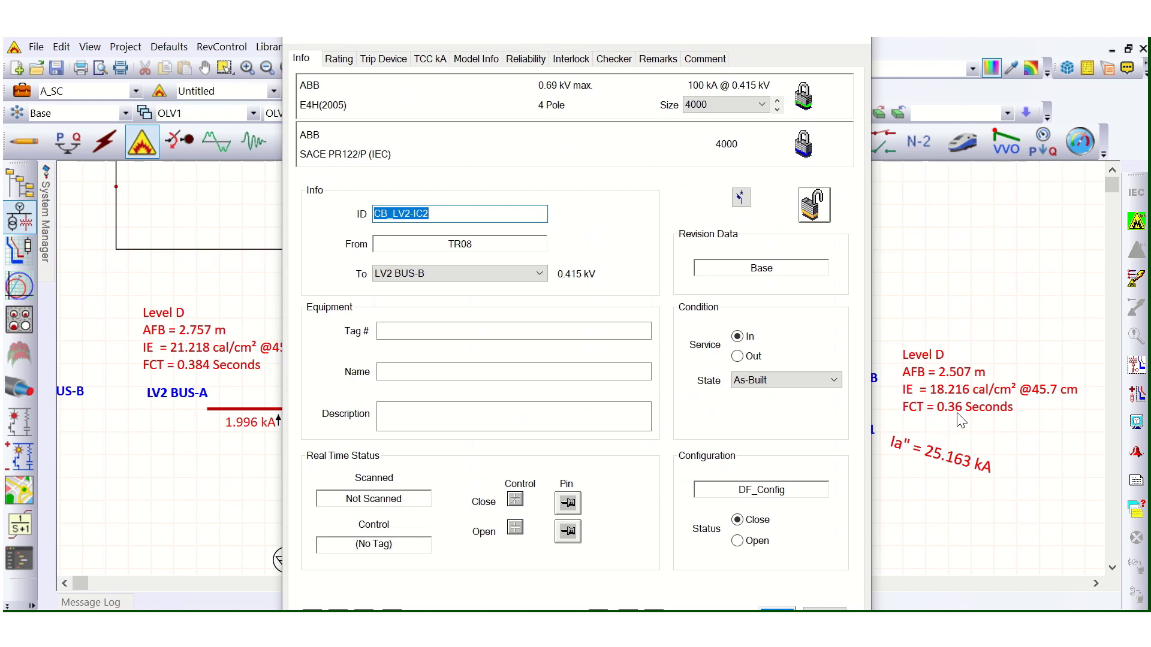
click(402, 65)
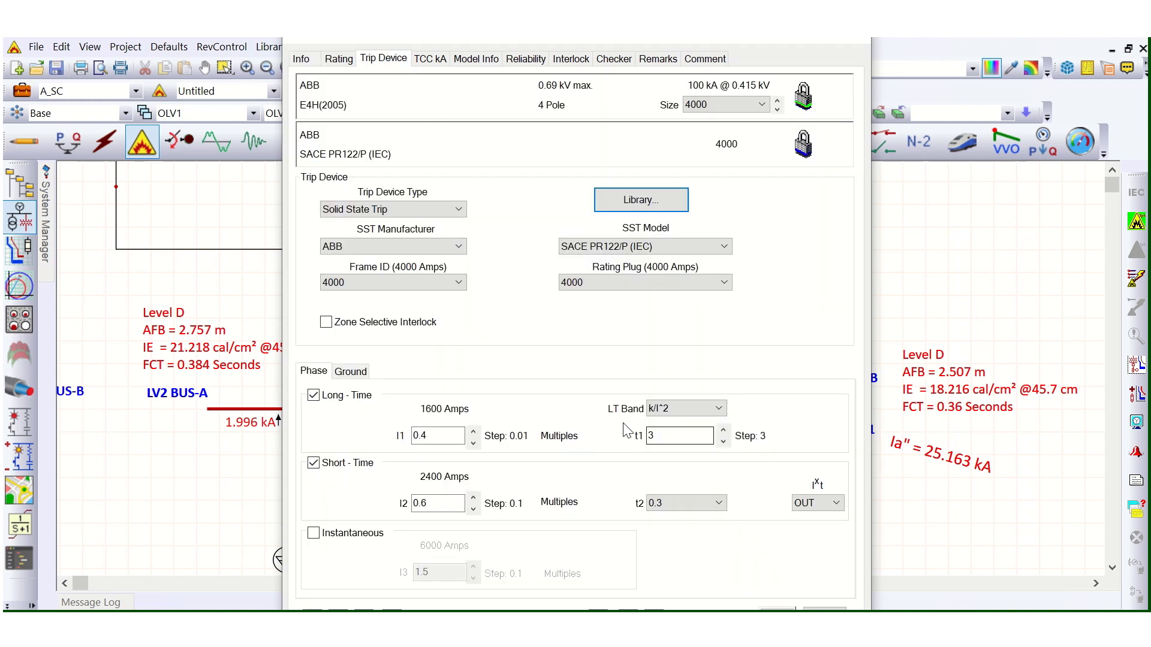
click(718, 504)
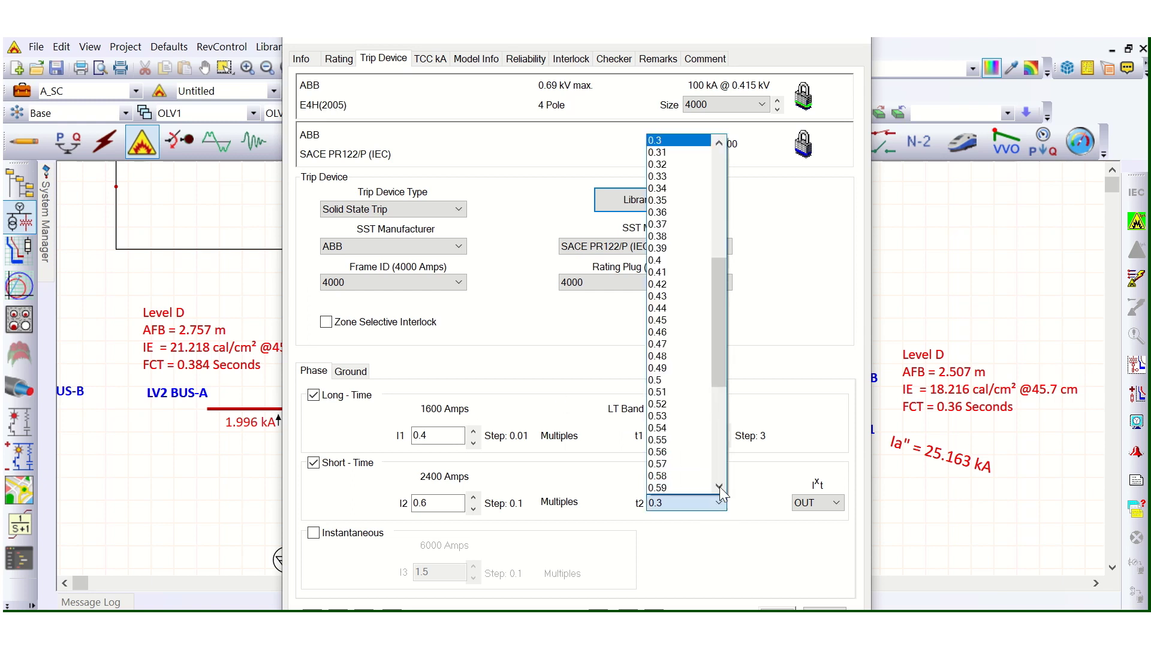
scroll(705, 271, up, 2)
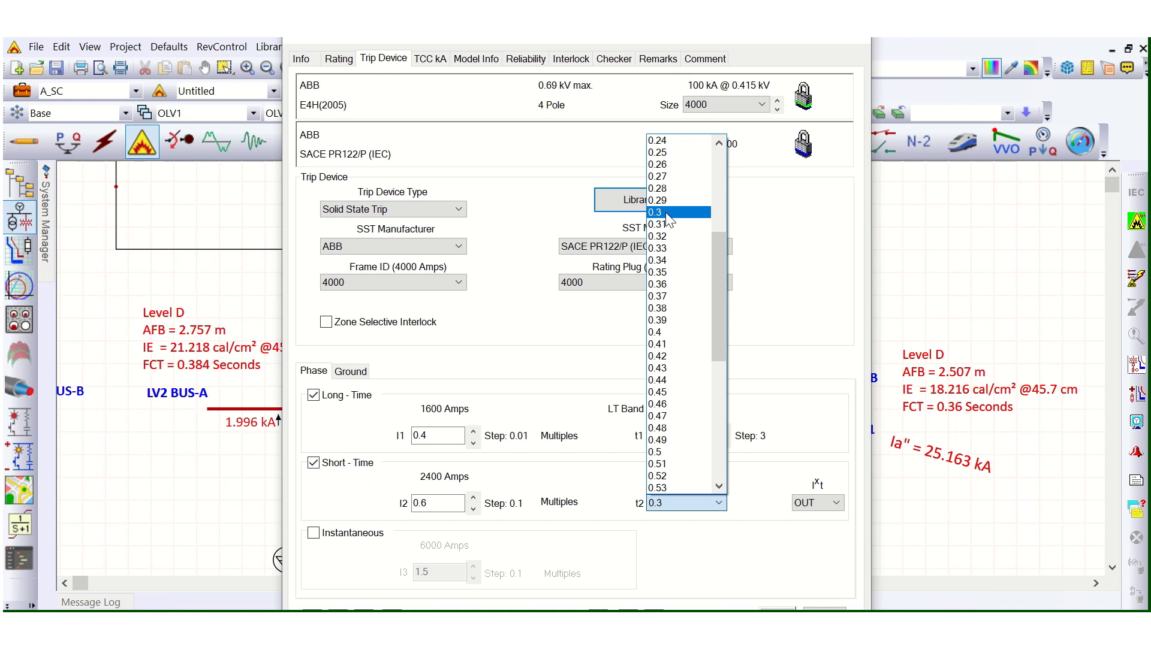
scroll(666, 212, up, 5)
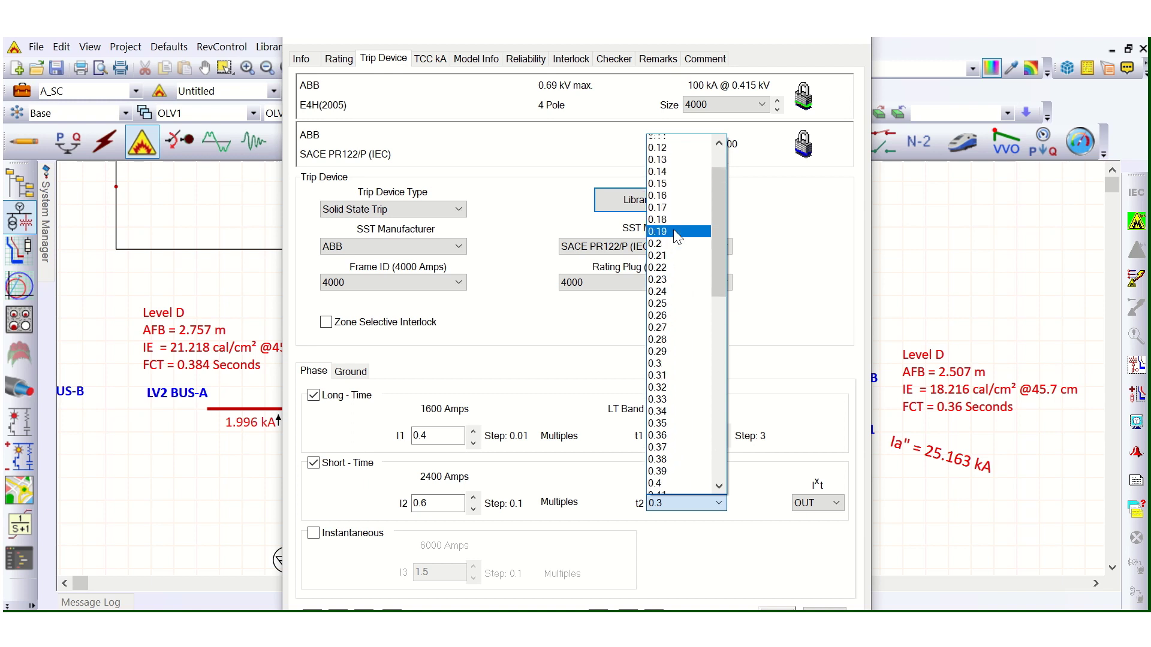
click(662, 153)
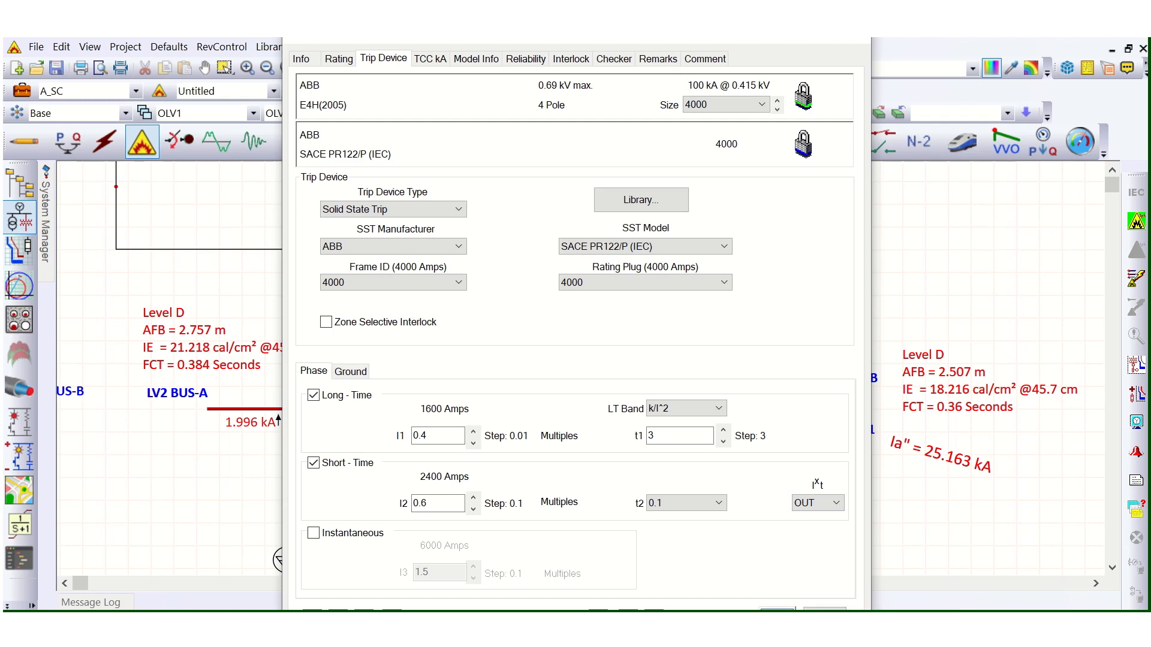
click(777, 608)
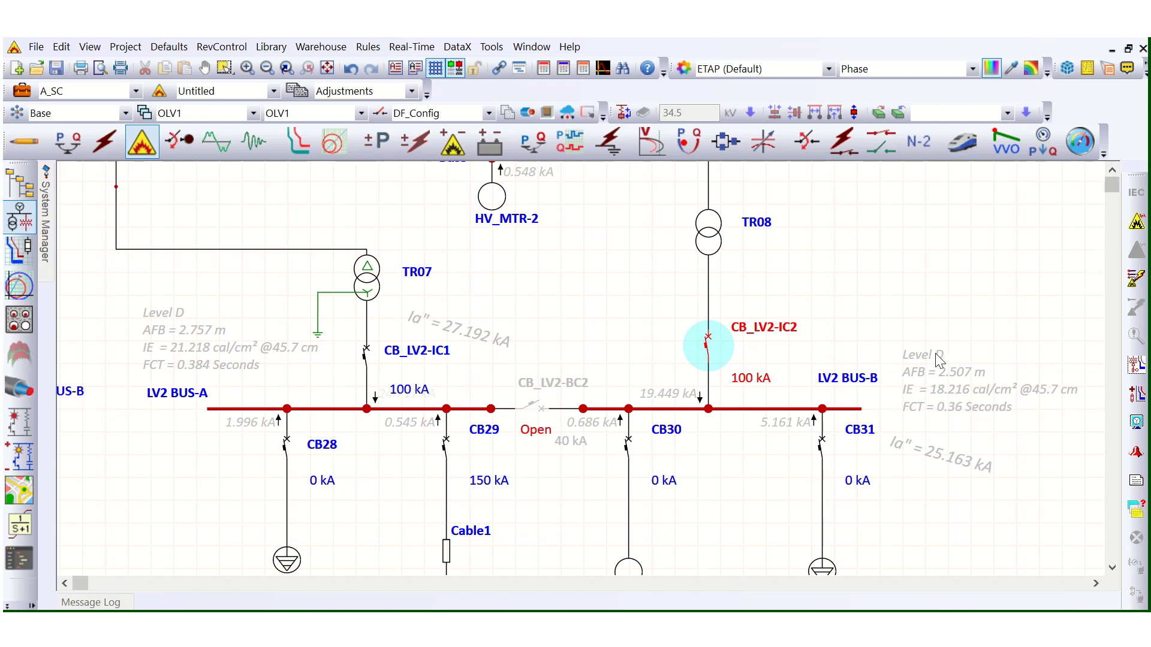
Step: Rerun the arc-flash calculation, suppress further PPE approval warnings, and shift LV2 BUS-B's result annotation slightly upward
click(1136, 223)
click(480, 402)
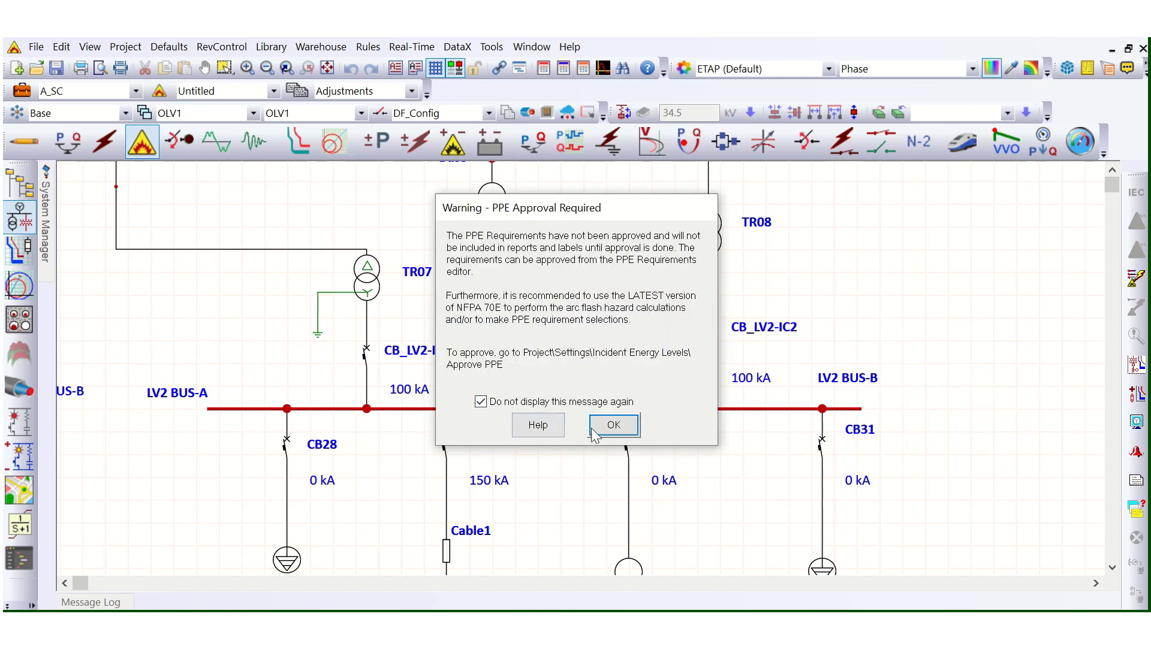
click(613, 425)
click(481, 402)
click(606, 426)
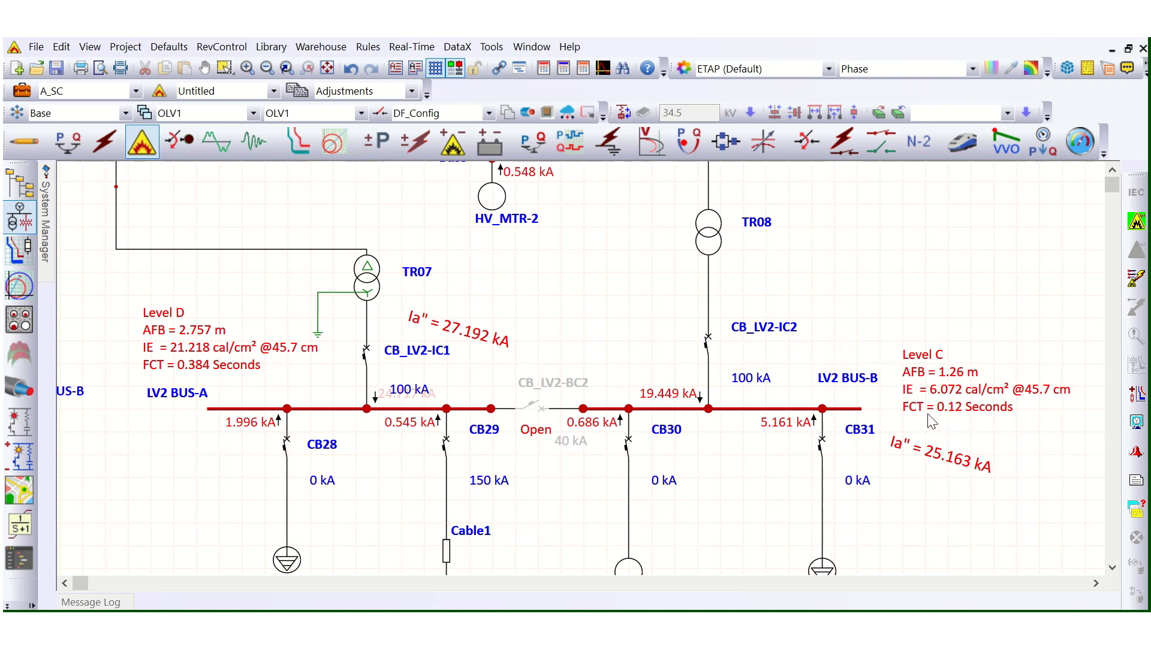
drag(945, 410, 942, 398)
click(773, 414)
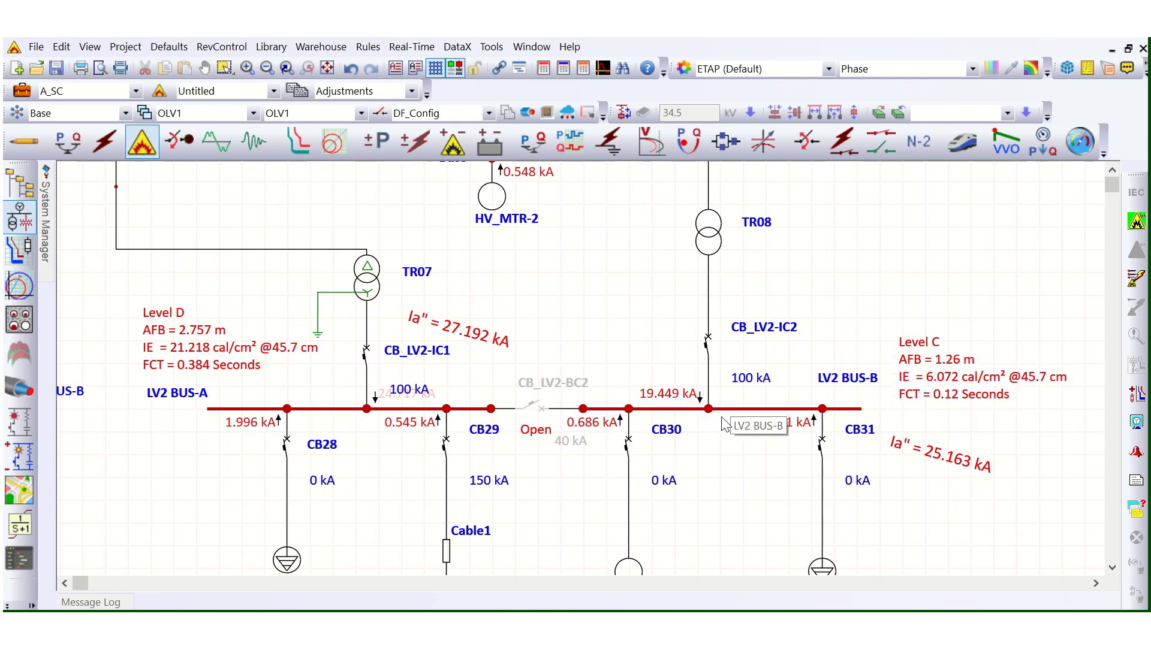
Step: Examine the arc-flash results around LV2 BUS-B together with its incomer CB_LV2-IC2 and feeder breaker CB30
scroll(711, 432, down, 2)
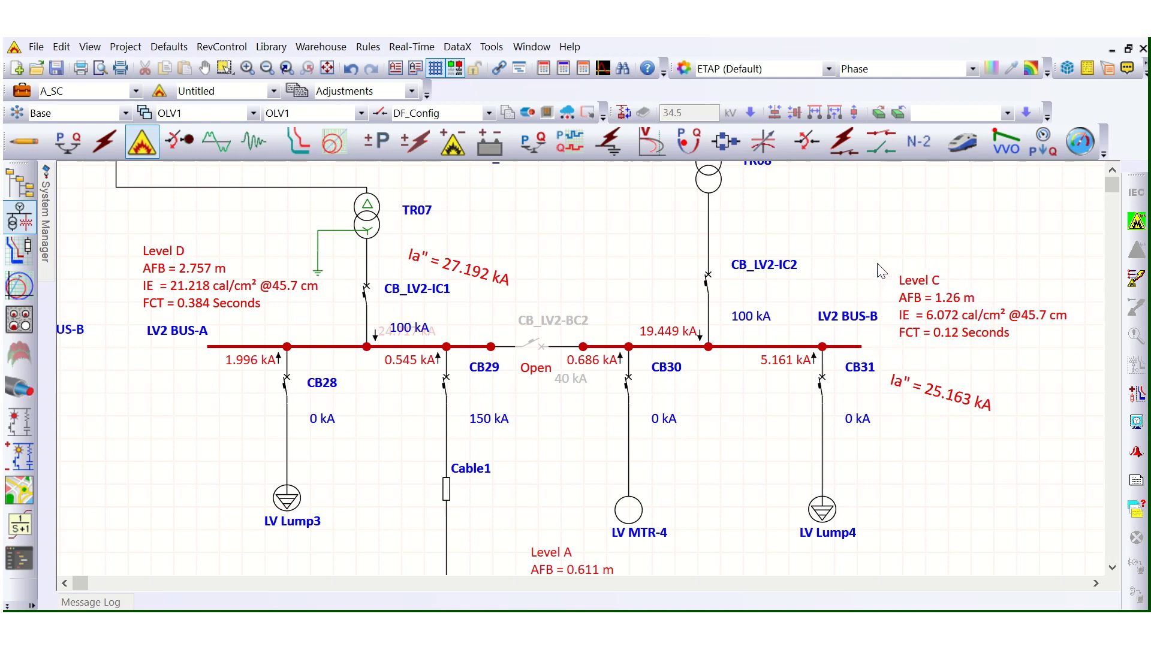
click(708, 281)
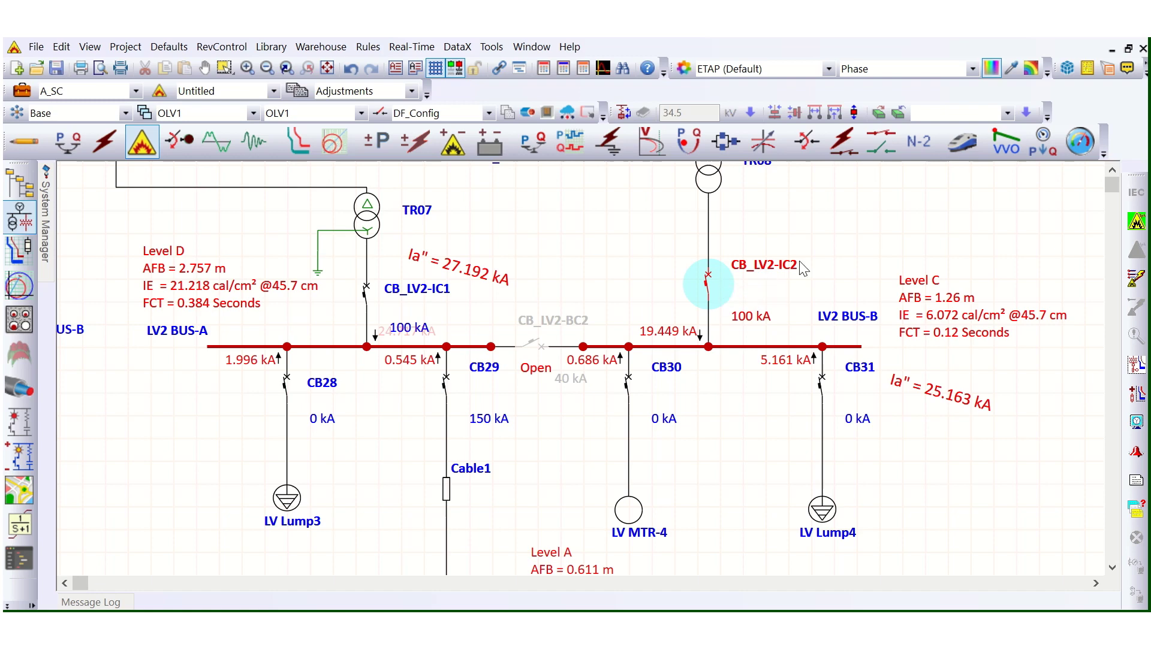
click(629, 394)
click(710, 284)
click(628, 385)
click(708, 281)
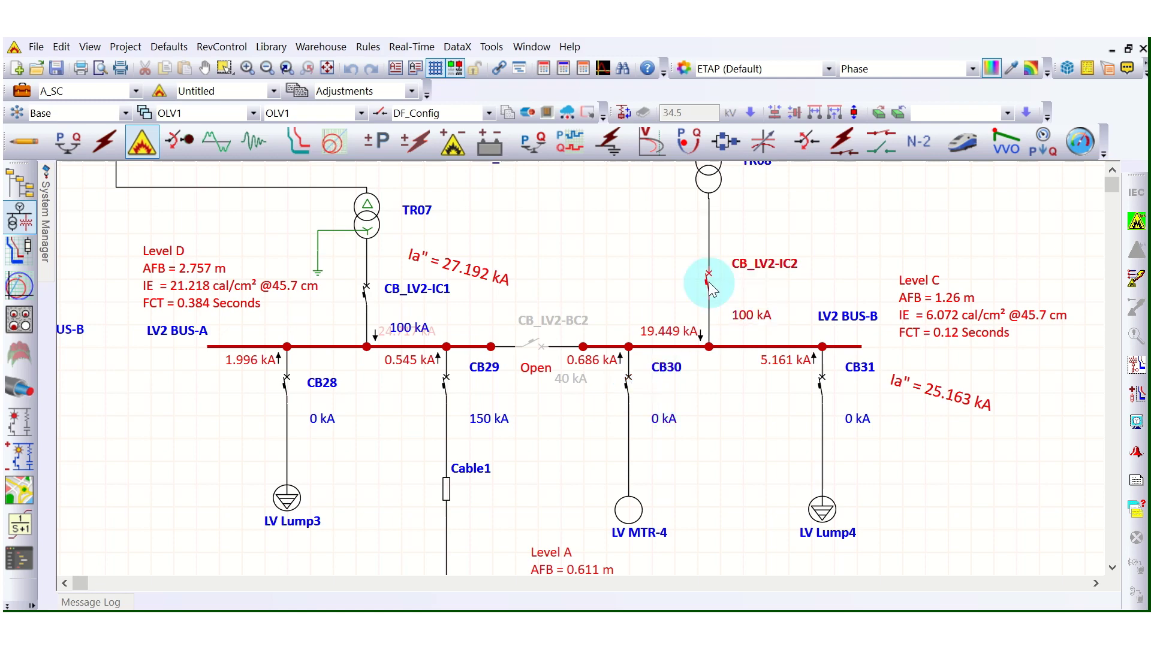
click(720, 408)
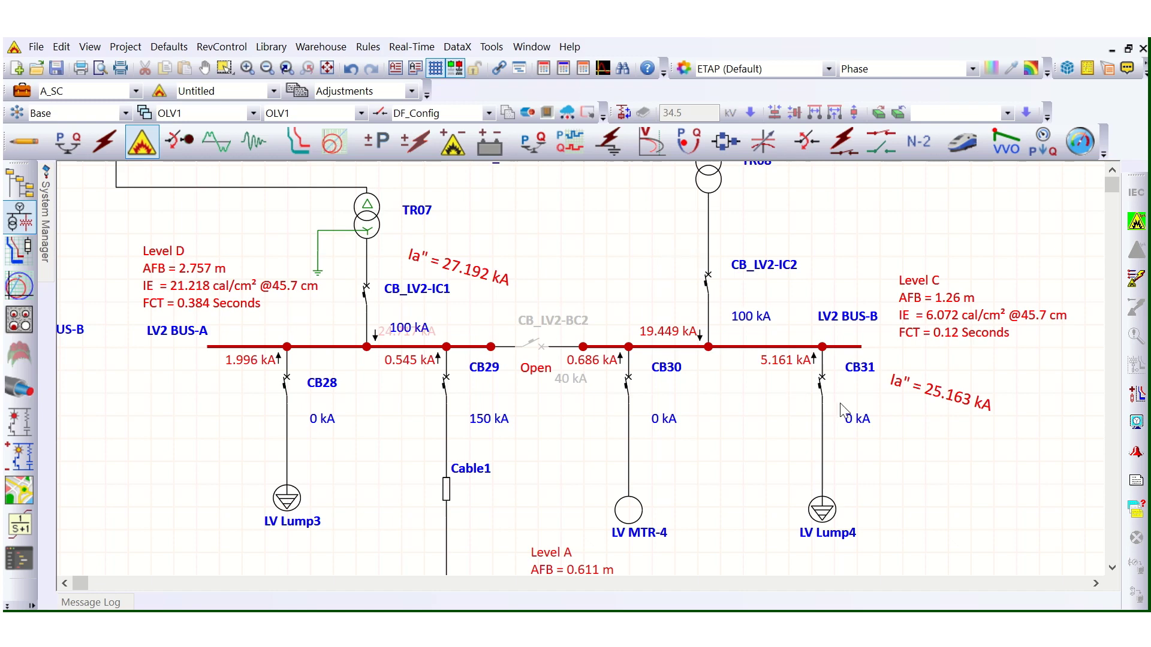
scroll(921, 453, down, 1)
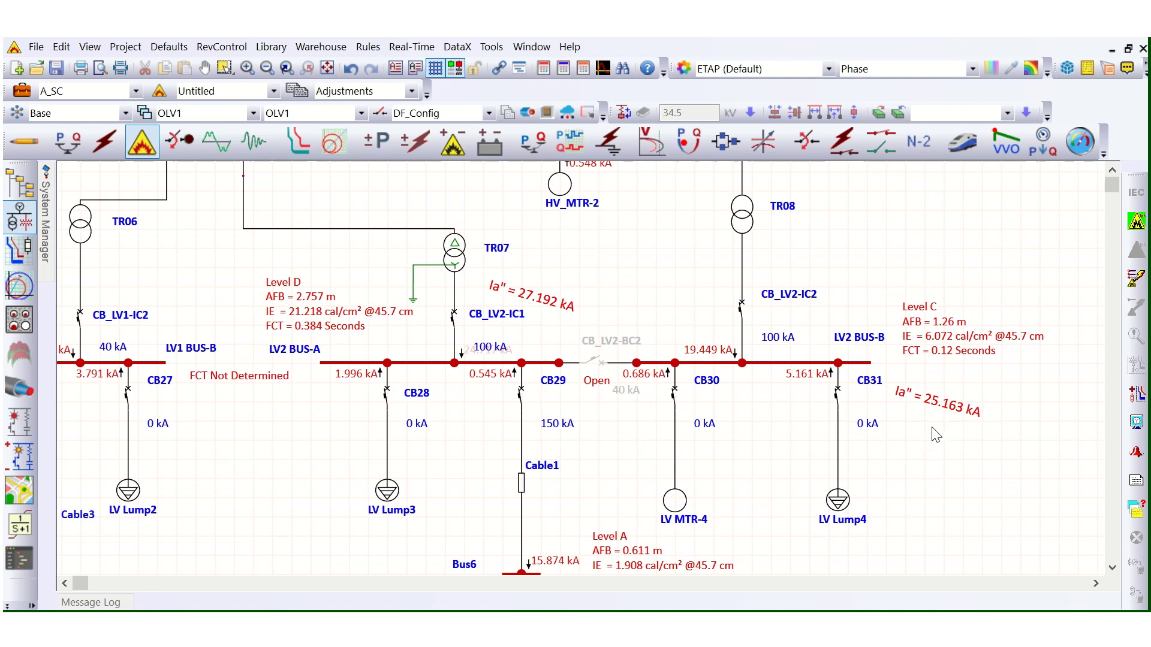
scroll(938, 430, down, 1)
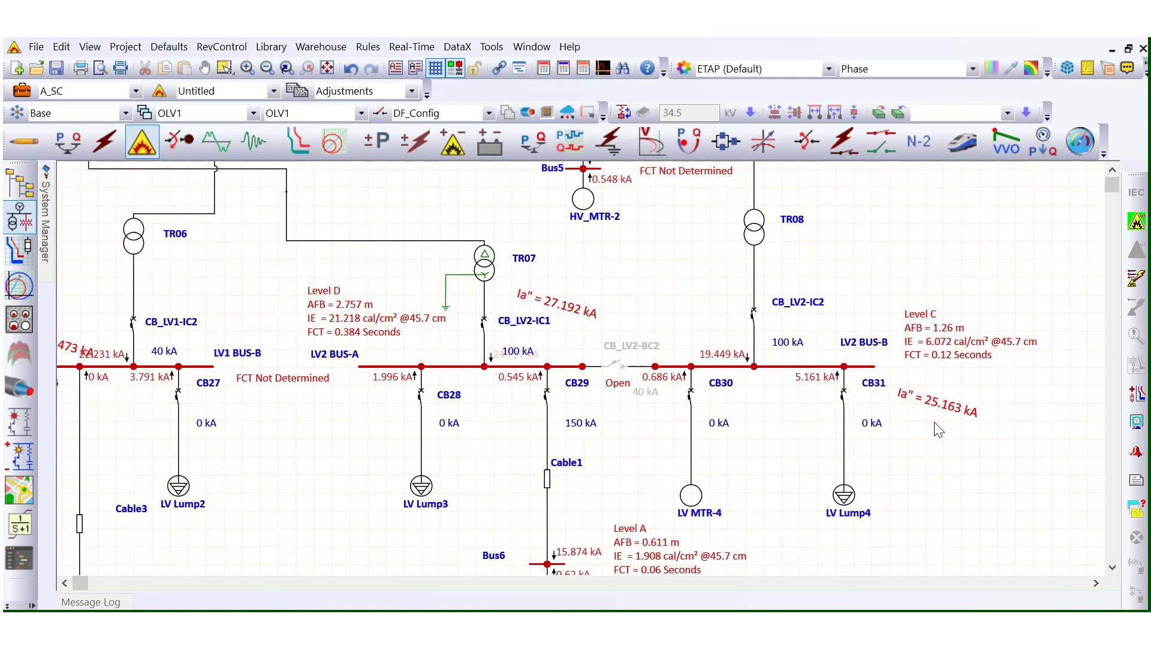
scroll(1035, 429, down, 1)
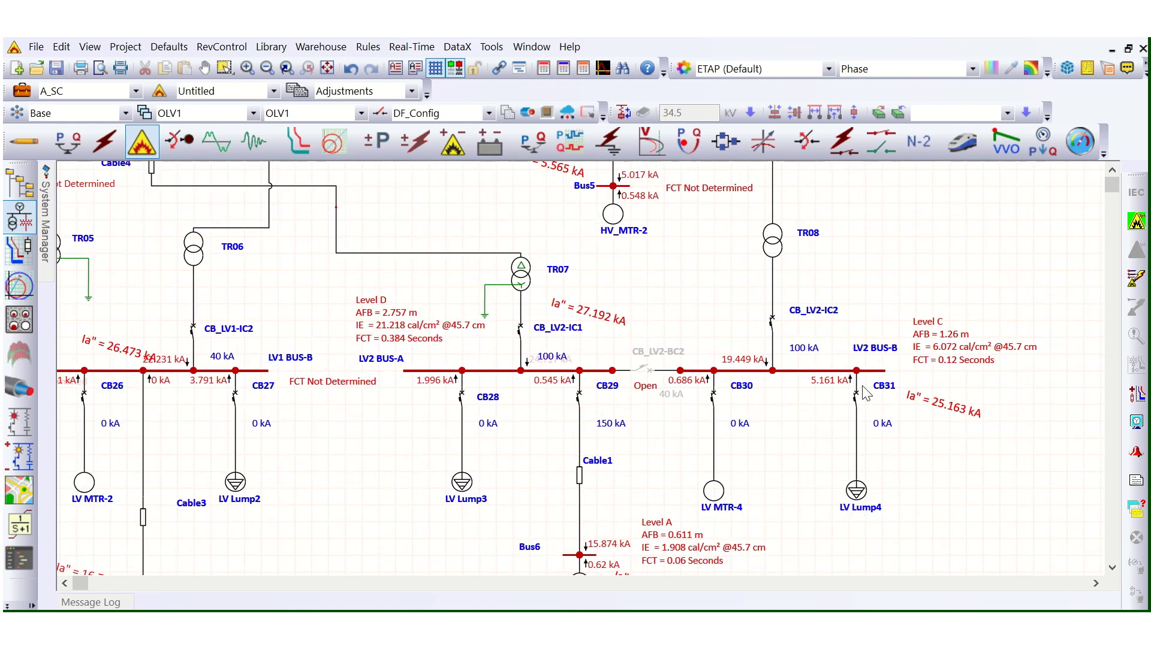
scroll(780, 402, up, 2)
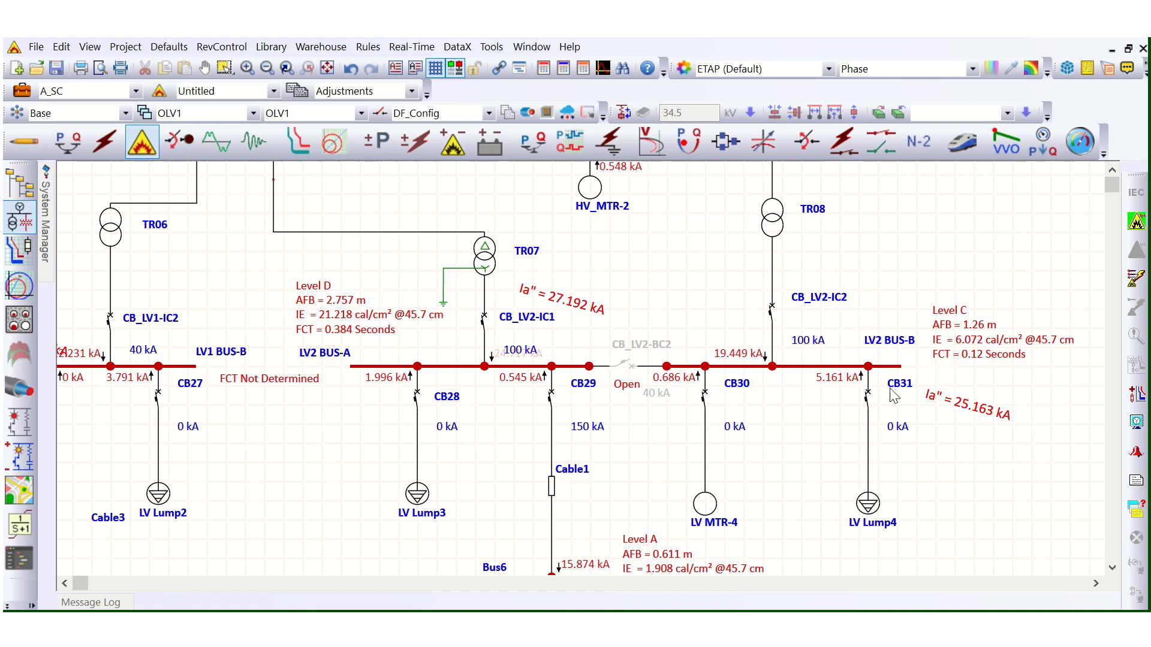
scroll(938, 395, down, 2)
Step: Examine the arc-flash results at 6.6KV BUS-A and 6.6KV BUS-B and locate their incoming breakers CB14 and CB13
scroll(720, 399, up, 3)
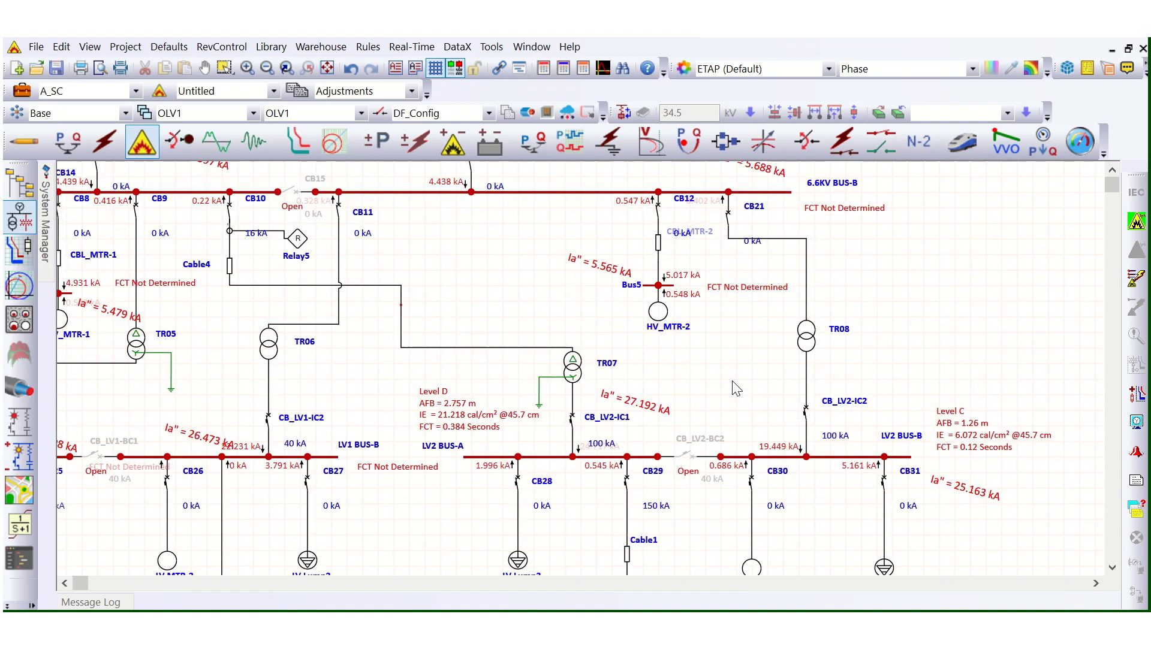
scroll(1000, 308, up, 3)
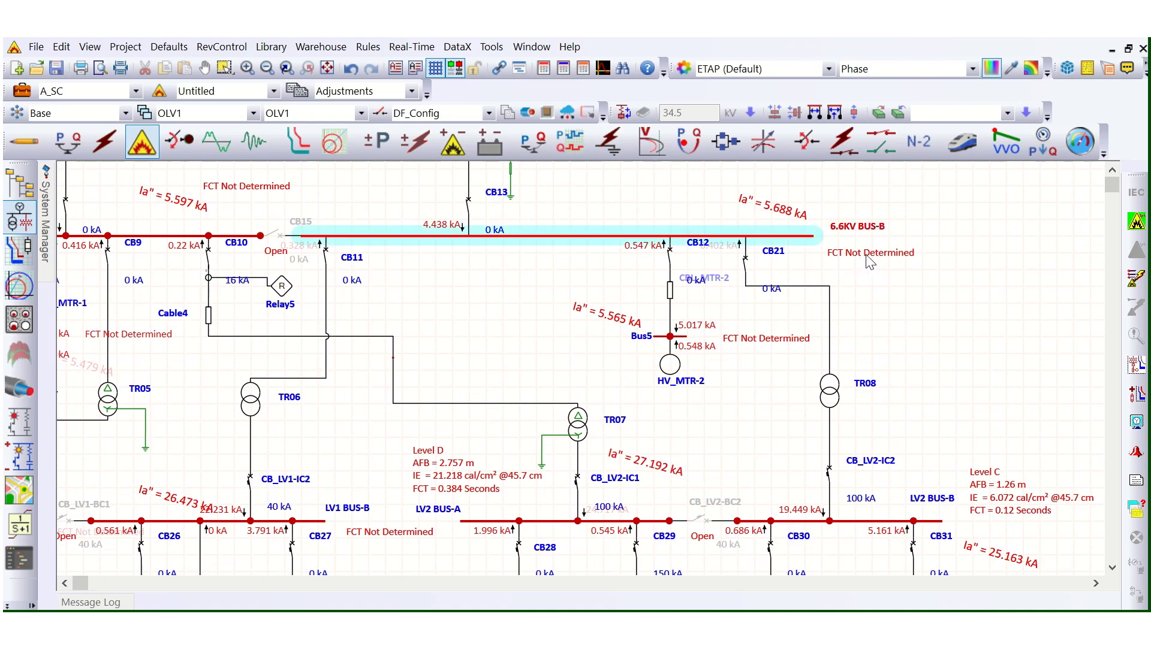
scroll(939, 294, down, 2)
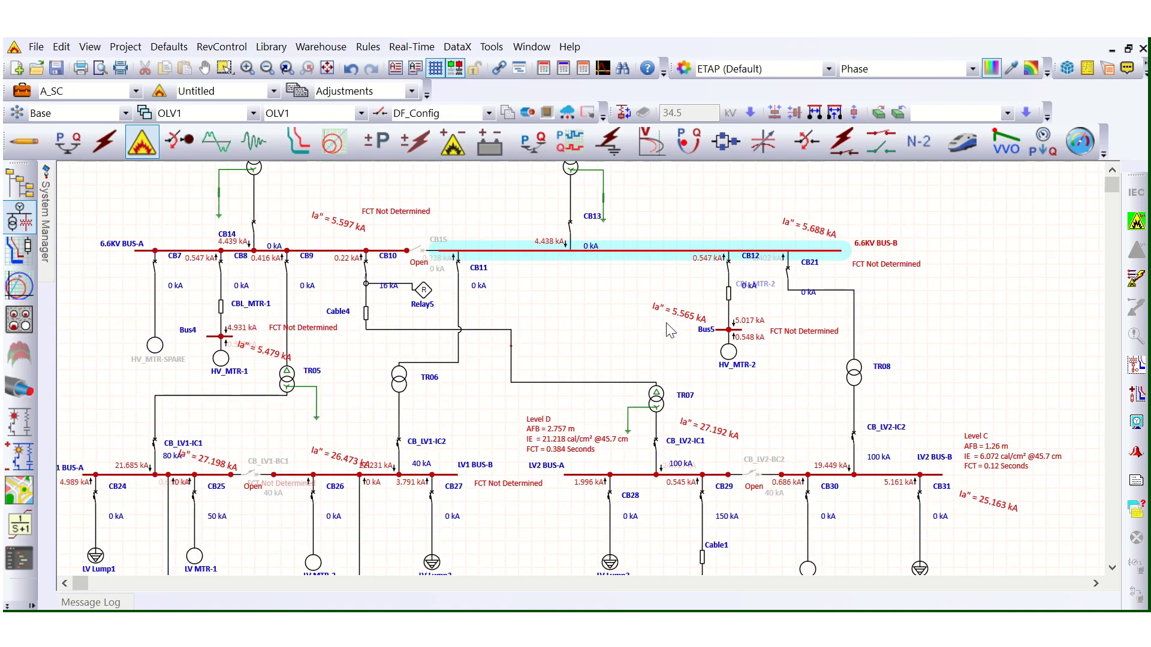
scroll(267, 220, up, 3)
scroll(169, 273, down, 3)
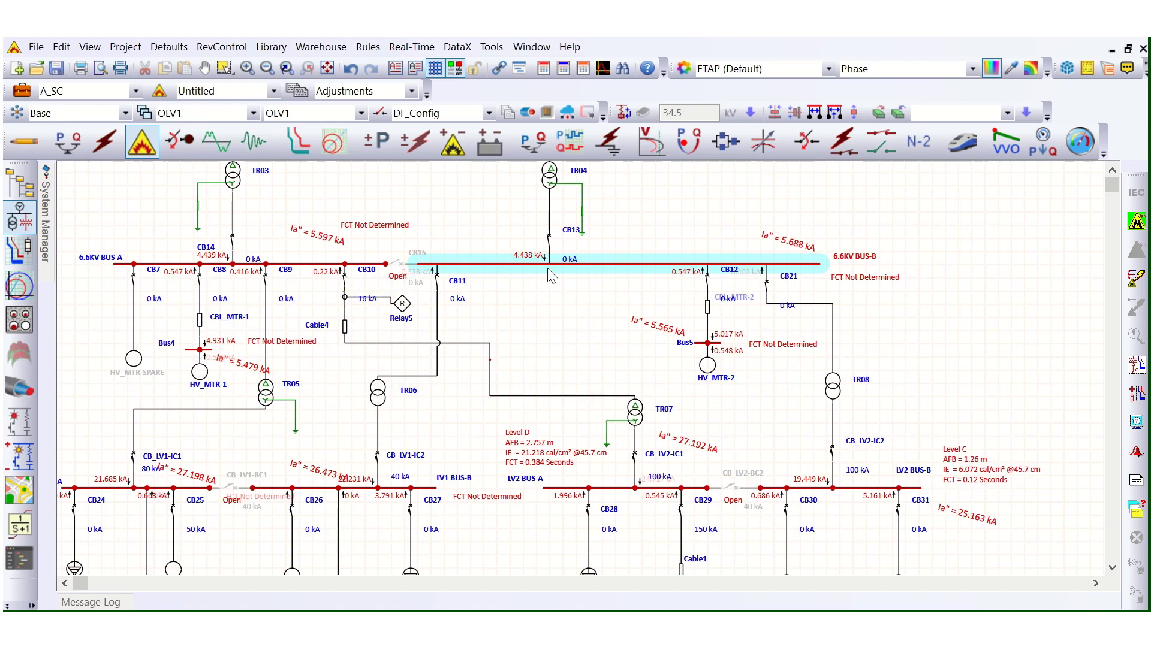
scroll(234, 282, up, 2)
scroll(231, 275, down, 1)
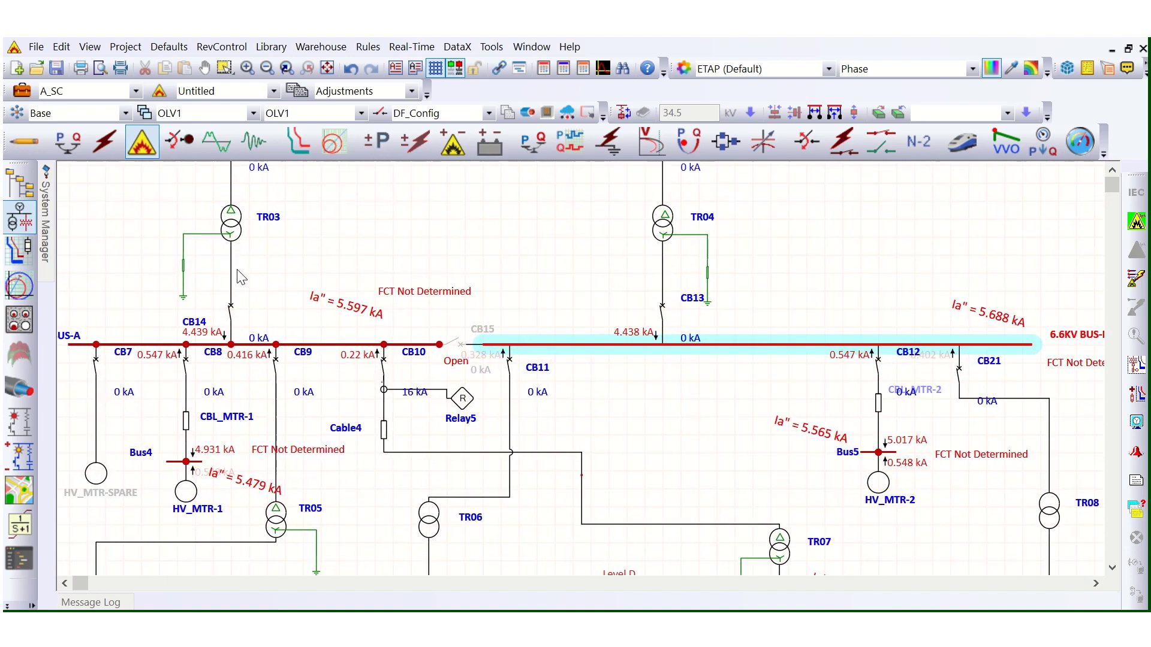
scroll(236, 273, up, 2)
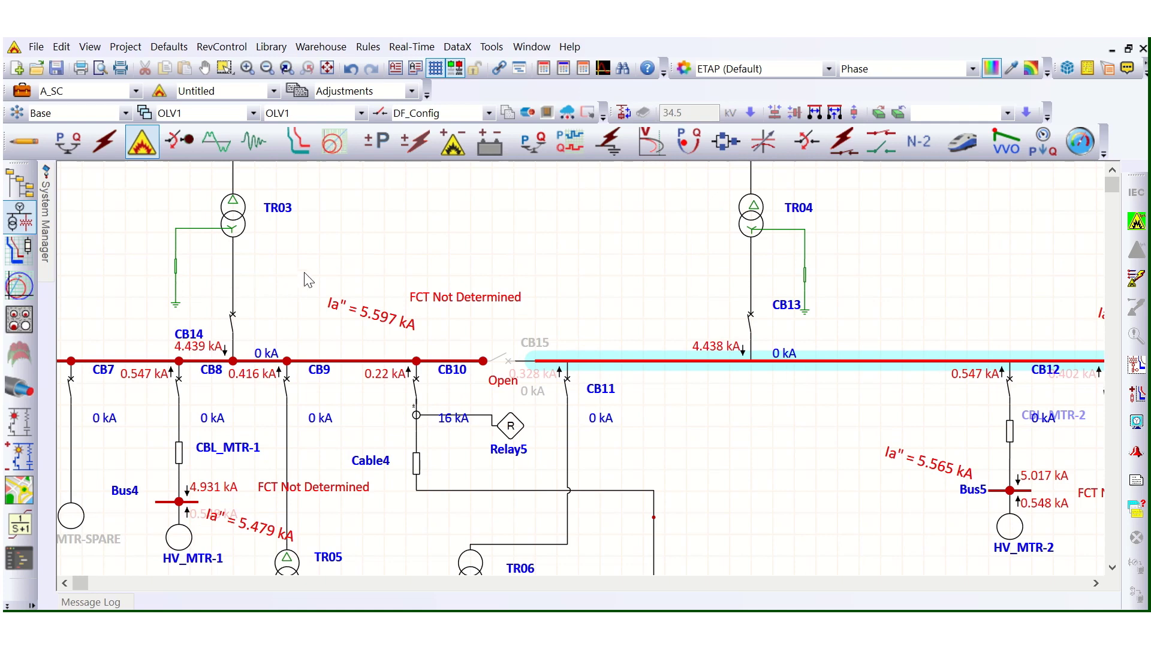
scroll(324, 291, down, 2)
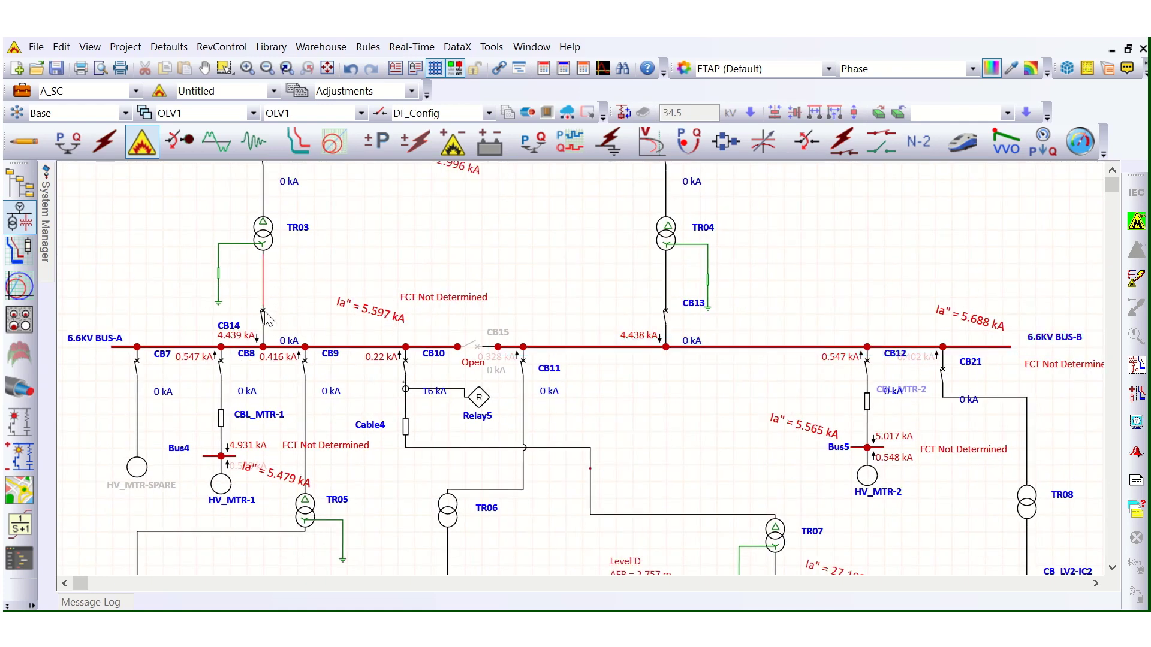
click(263, 318)
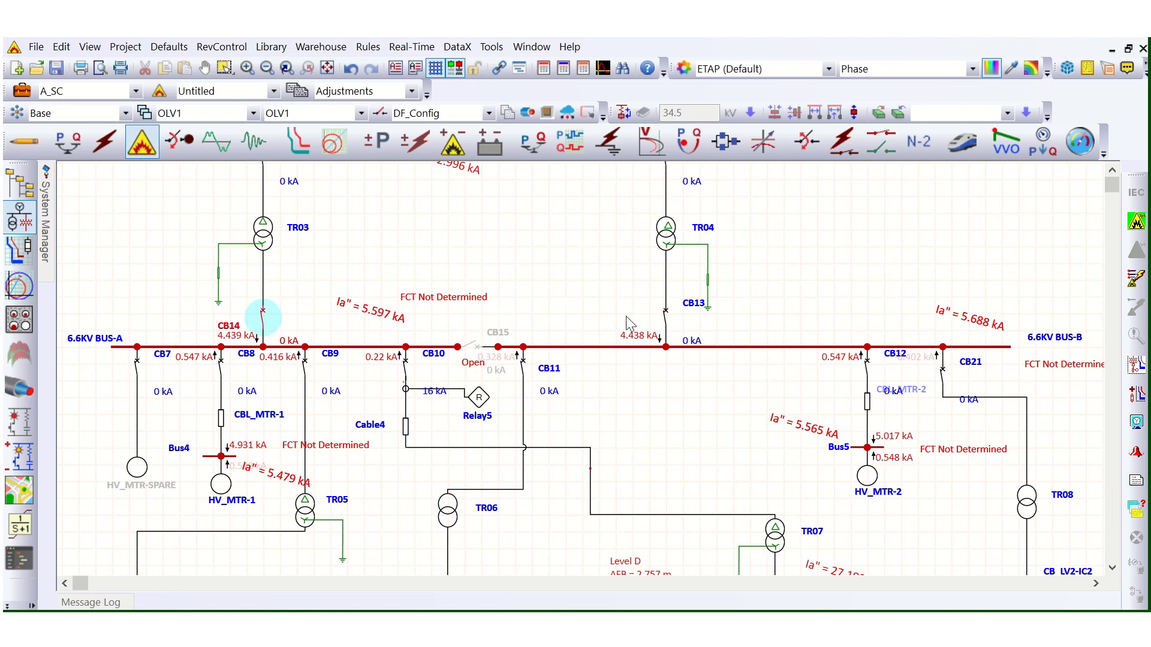
click(667, 317)
scroll(753, 321, down, 2)
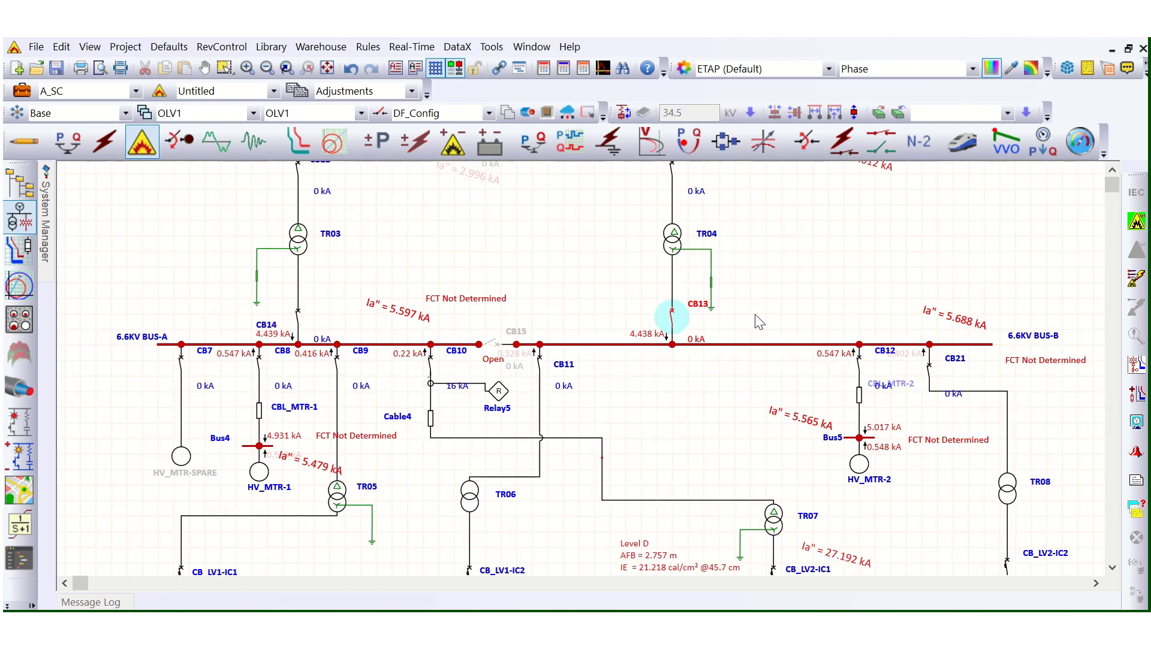
click(678, 317)
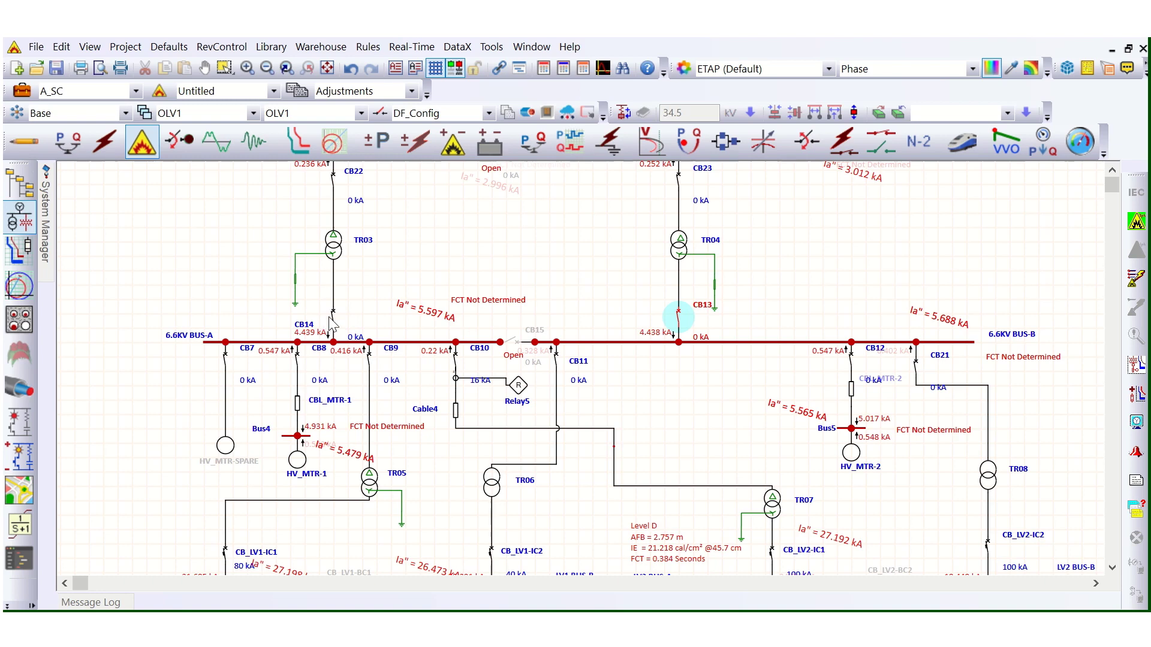
scroll(499, 355, down, 2)
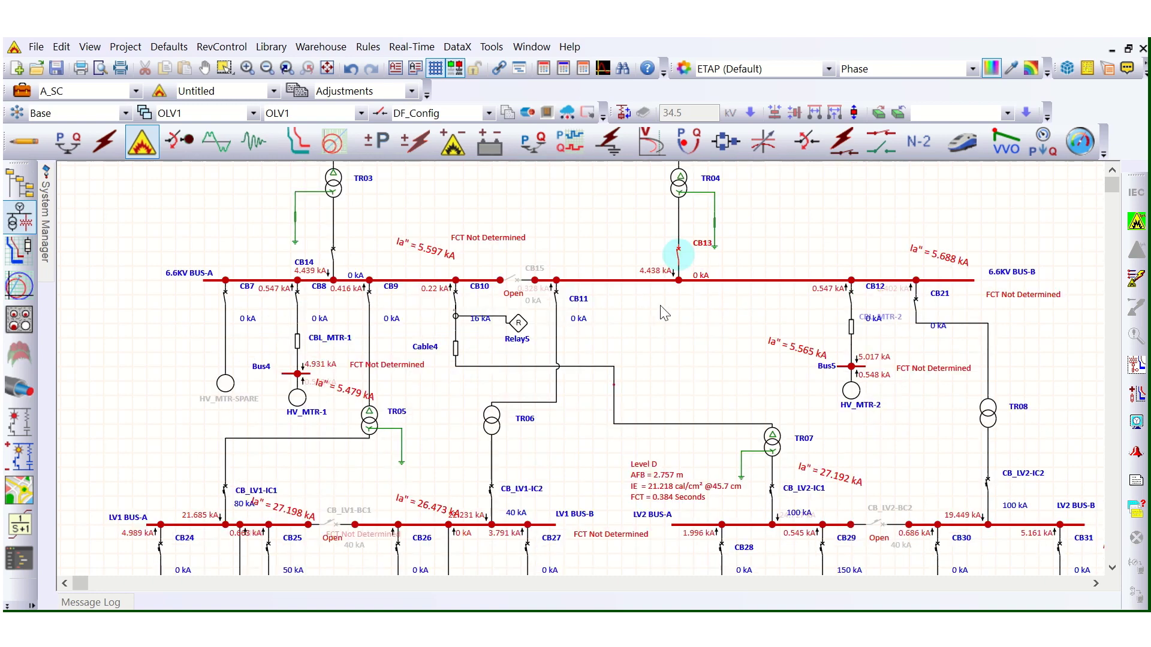
click(968, 280)
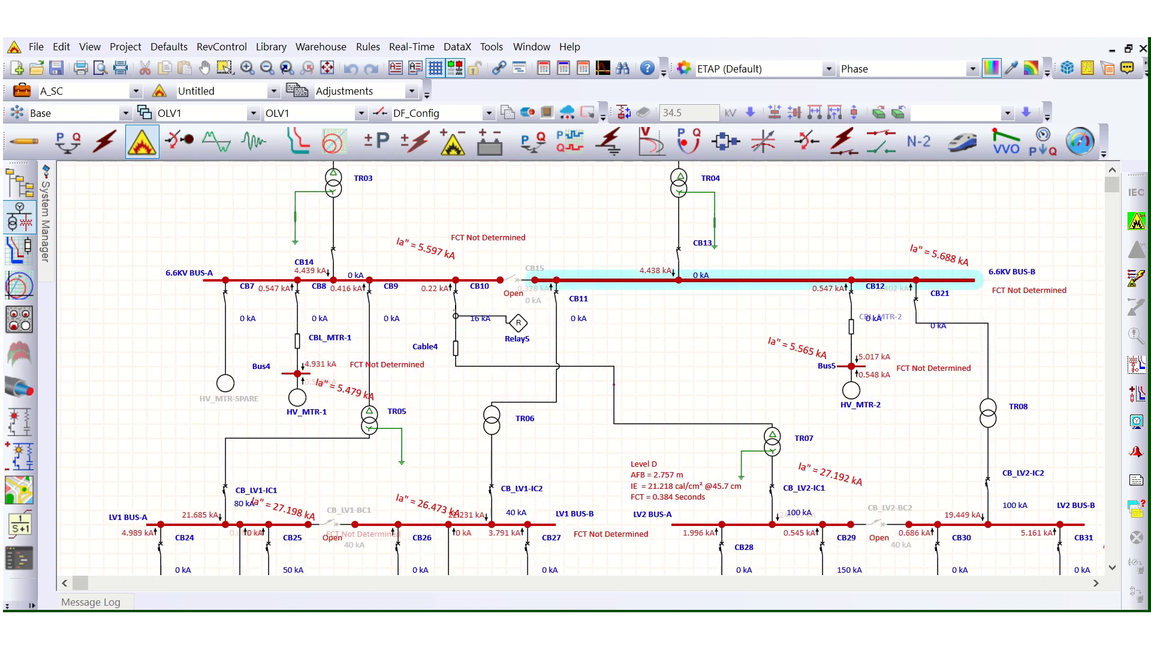
click(821, 335)
Step: Review the arc-flash results across the low-voltage buses, focusing on breaker CB_LV2-IC1 and LV2 BUS-A against LV2 BUS-B
scroll(804, 369, down, 4)
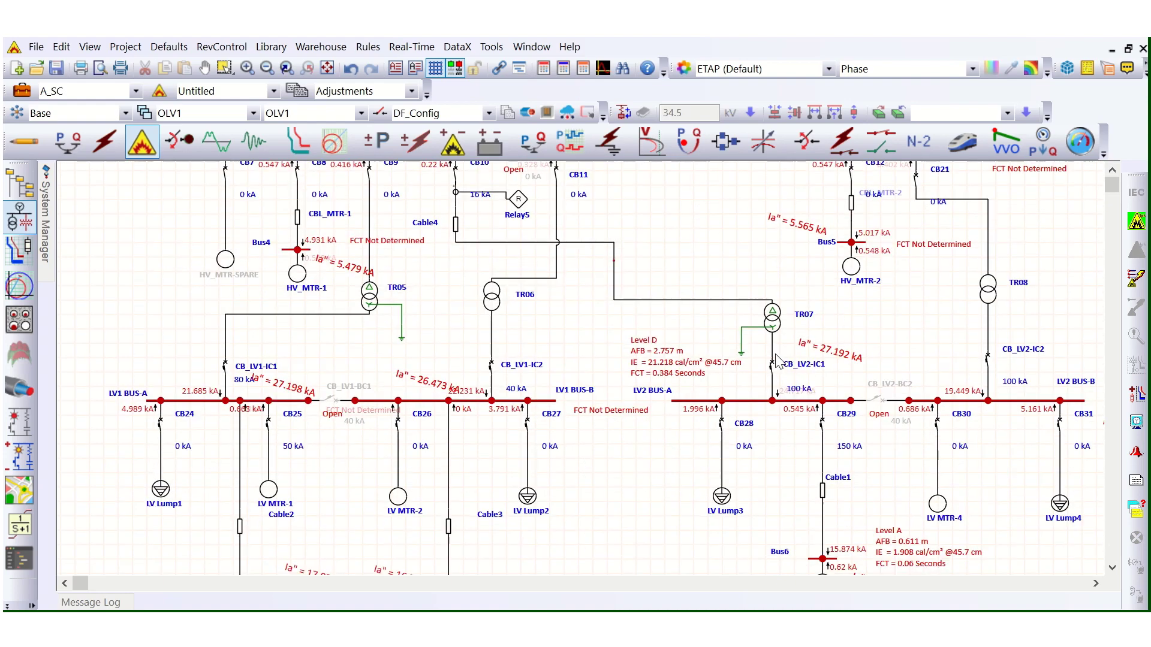
scroll(206, 444, down, 2)
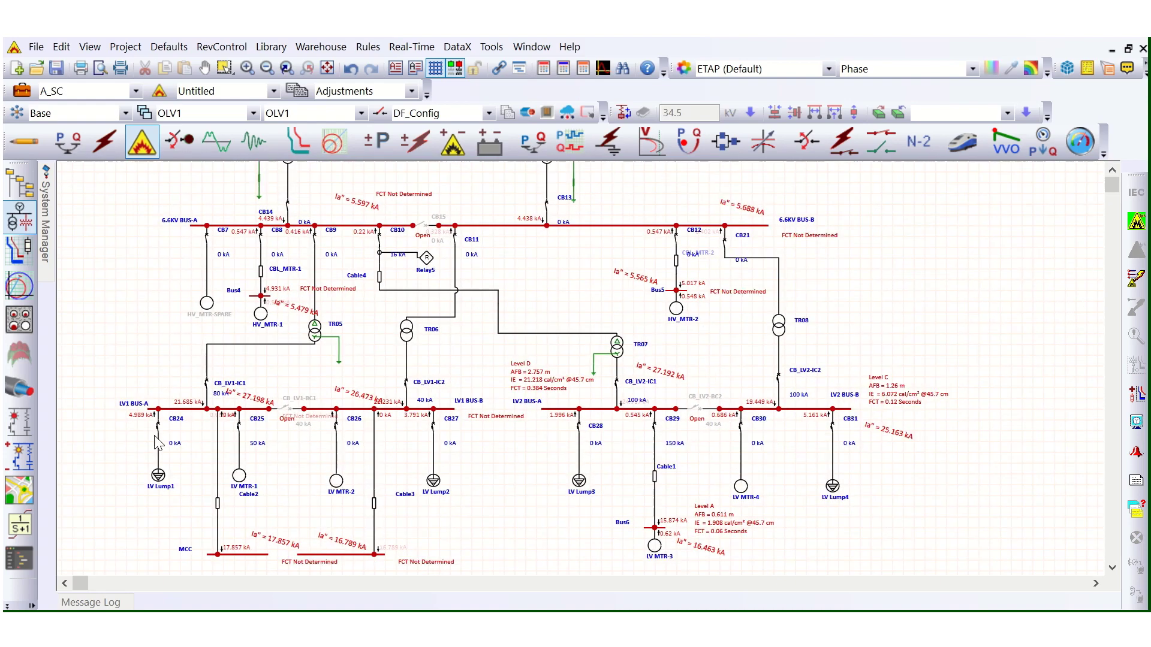
scroll(771, 442, up, 1)
scroll(503, 366, up, 1)
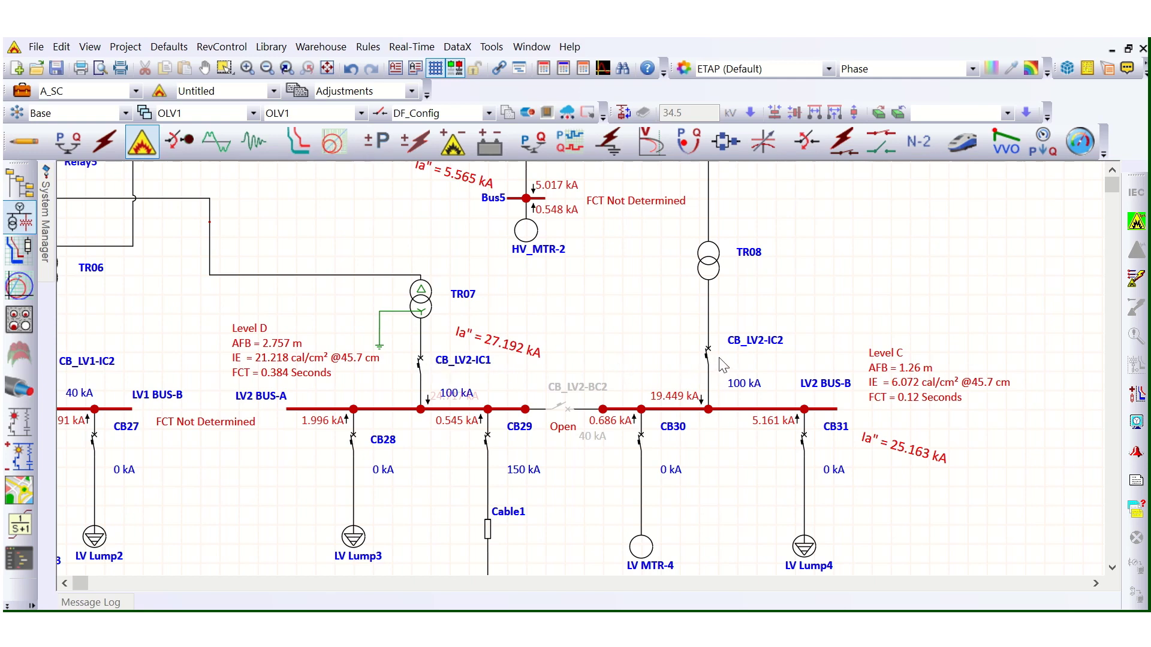
click(421, 365)
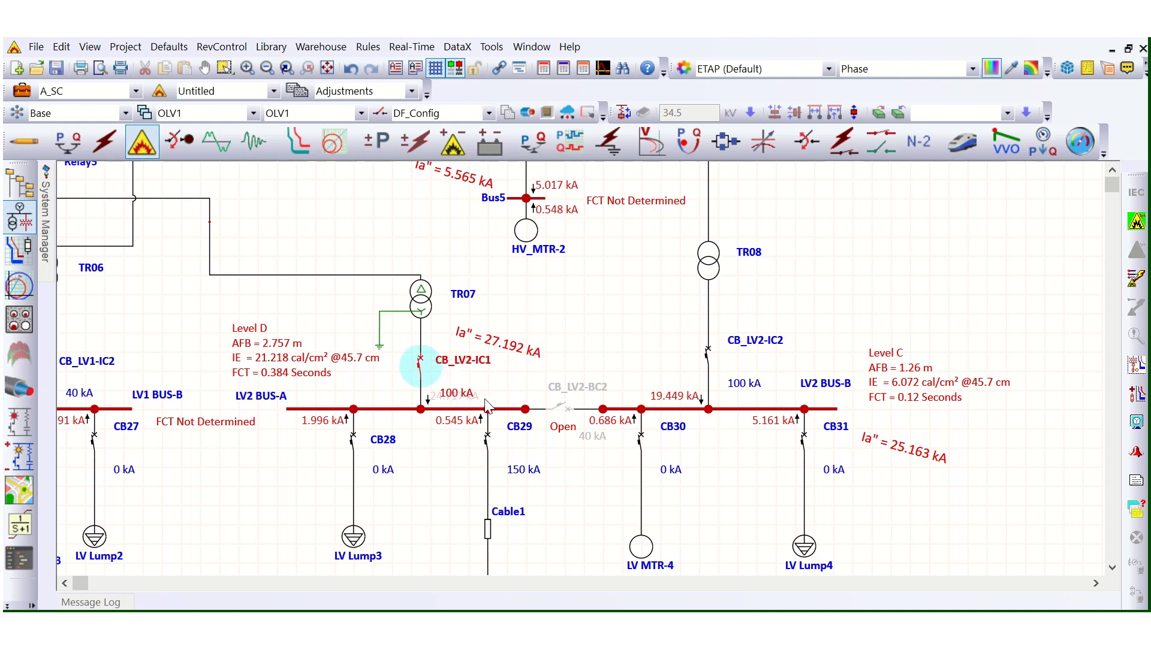
click(370, 403)
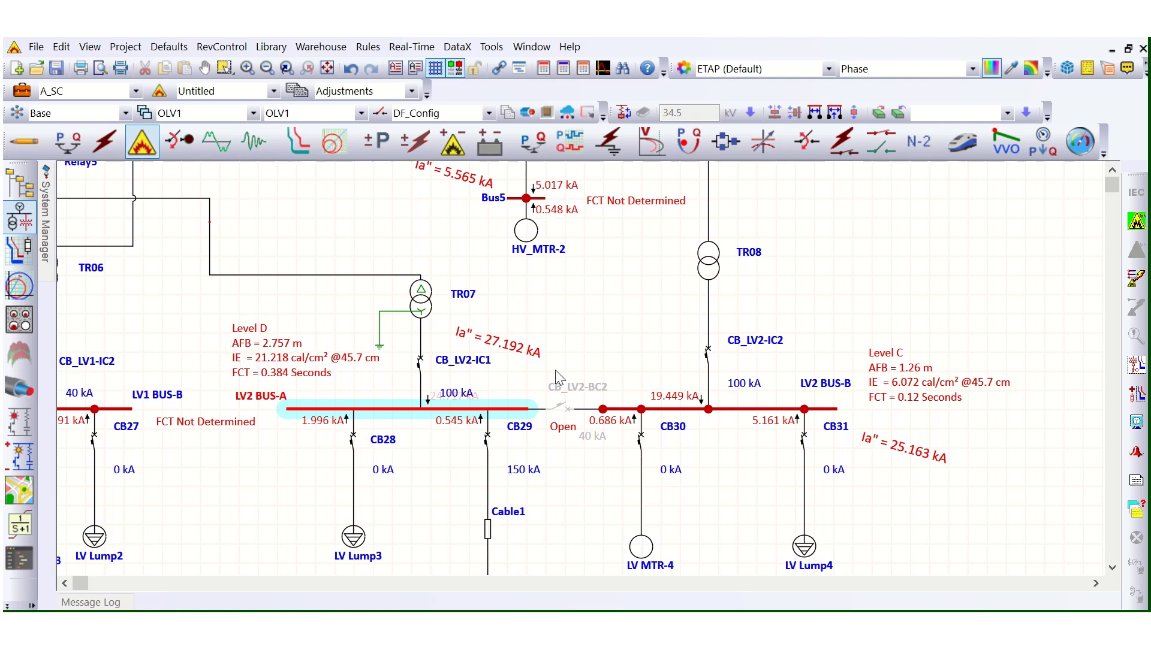
scroll(947, 492, down, 2)
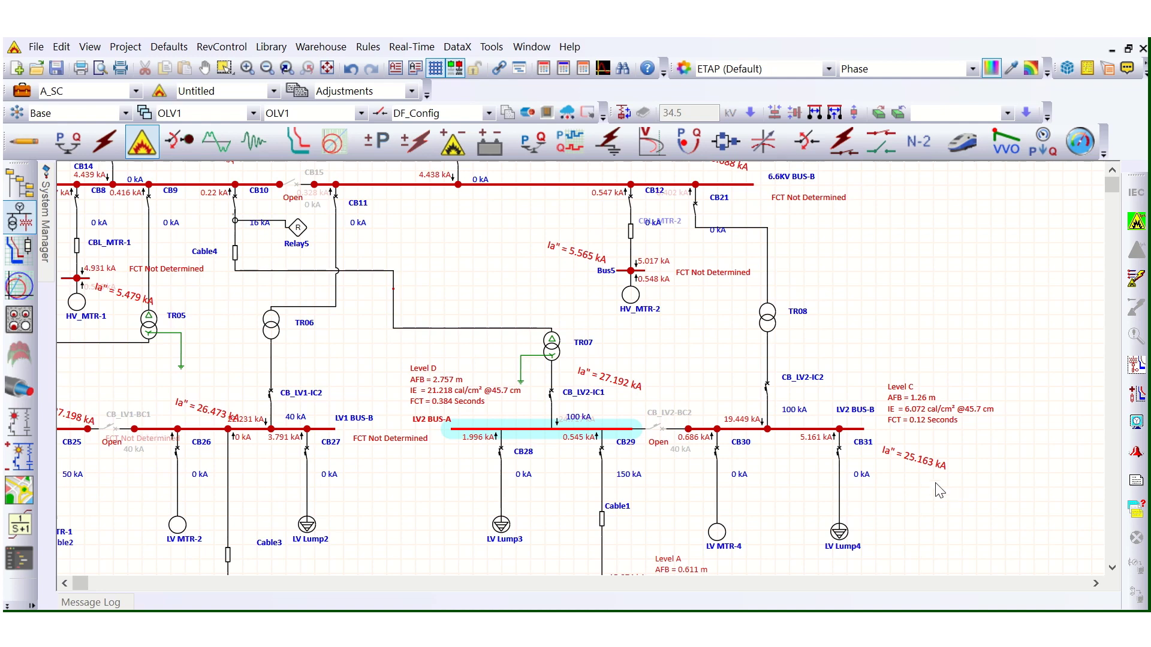
scroll(959, 496, down, 1)
scroll(952, 433, up, 1)
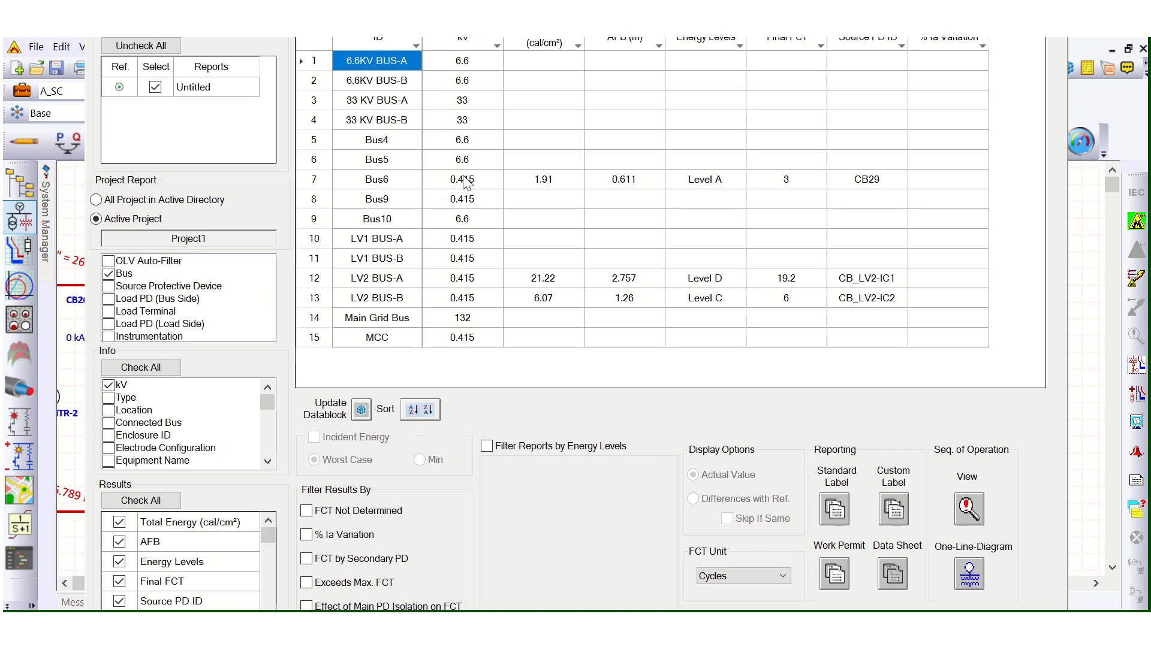
Step: Compare the total energy and AFB of LV2 BUS-A and LV2 BUS-B in the arc-flash result table
click(377, 280)
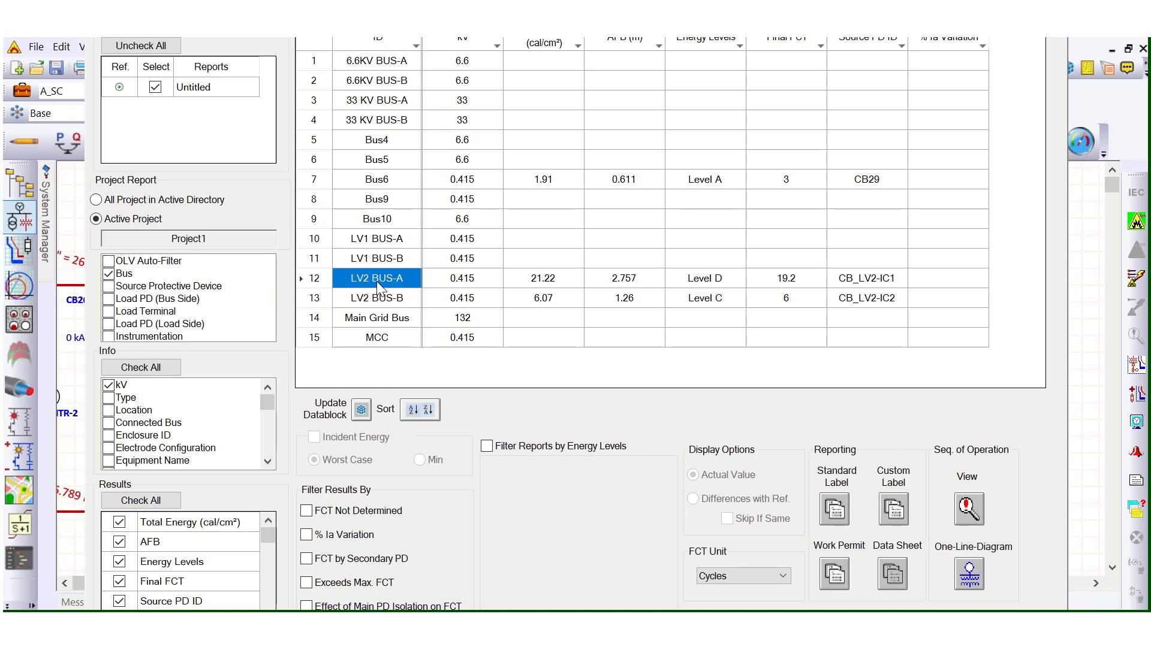
click(314, 281)
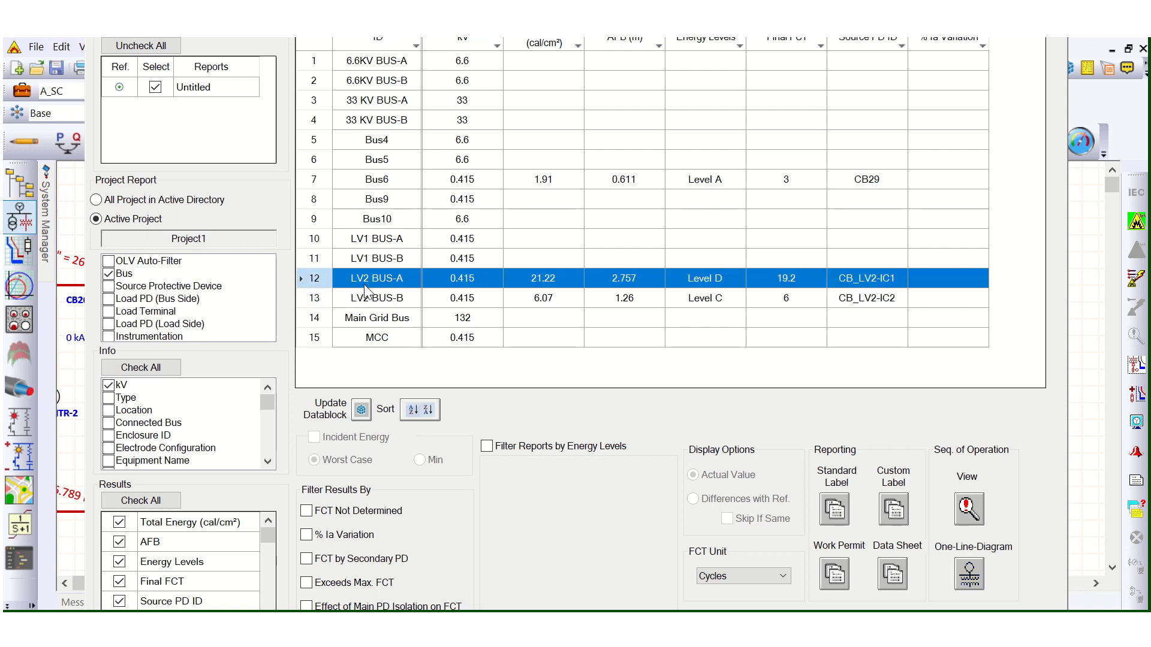
click(314, 300)
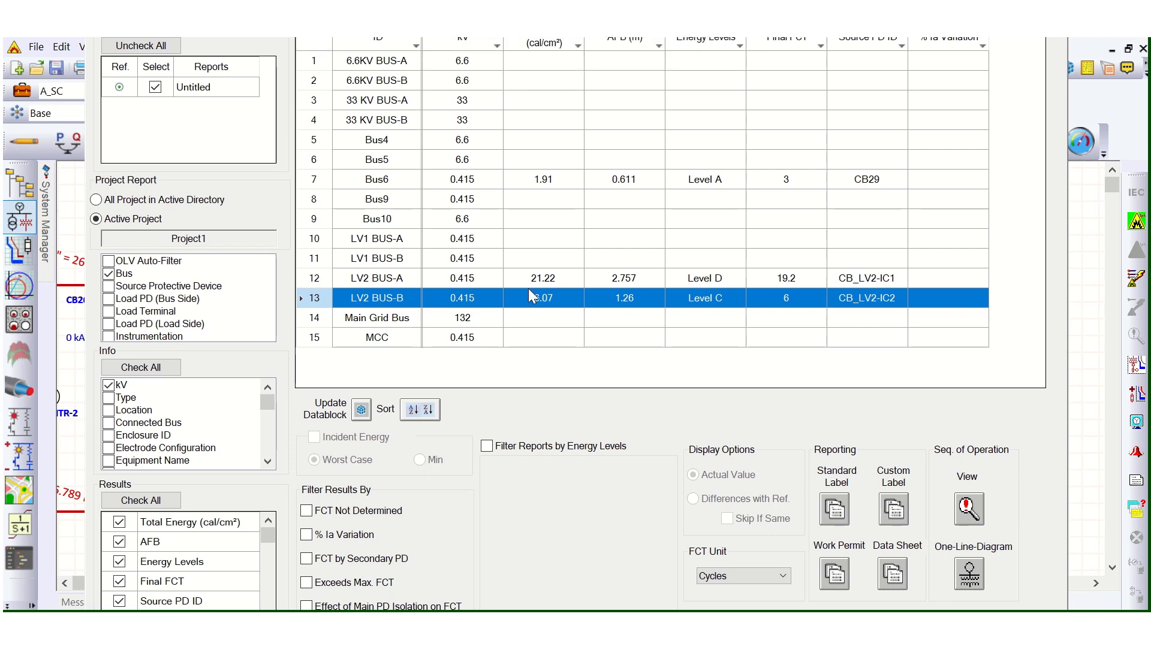
click(552, 279)
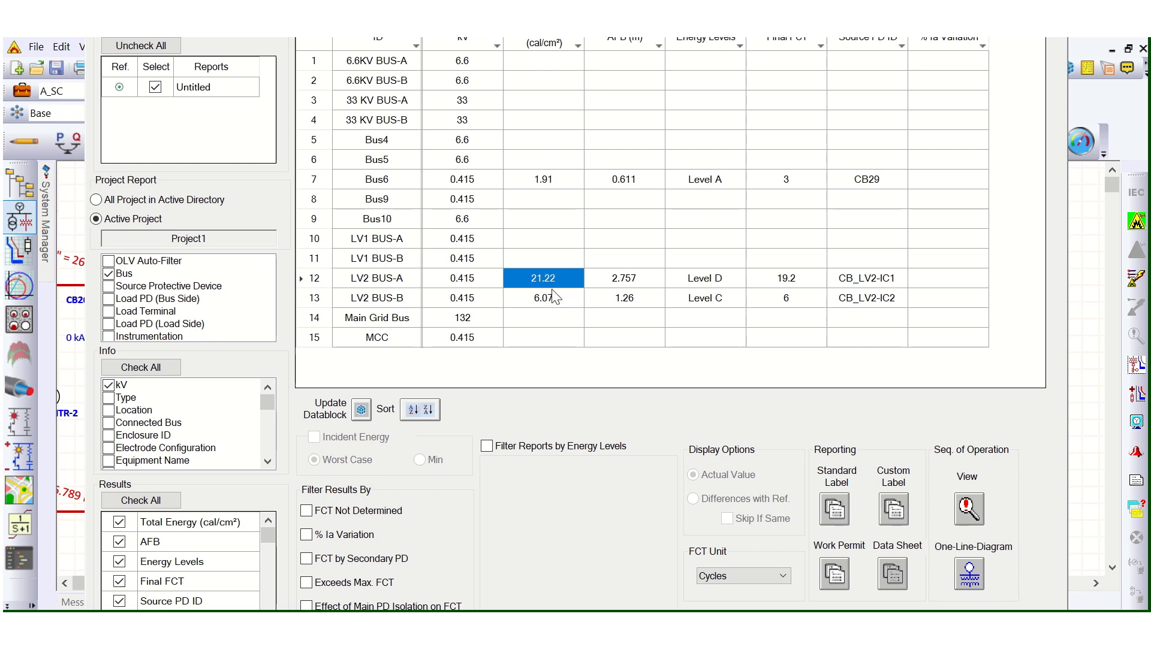
click(640, 282)
click(640, 297)
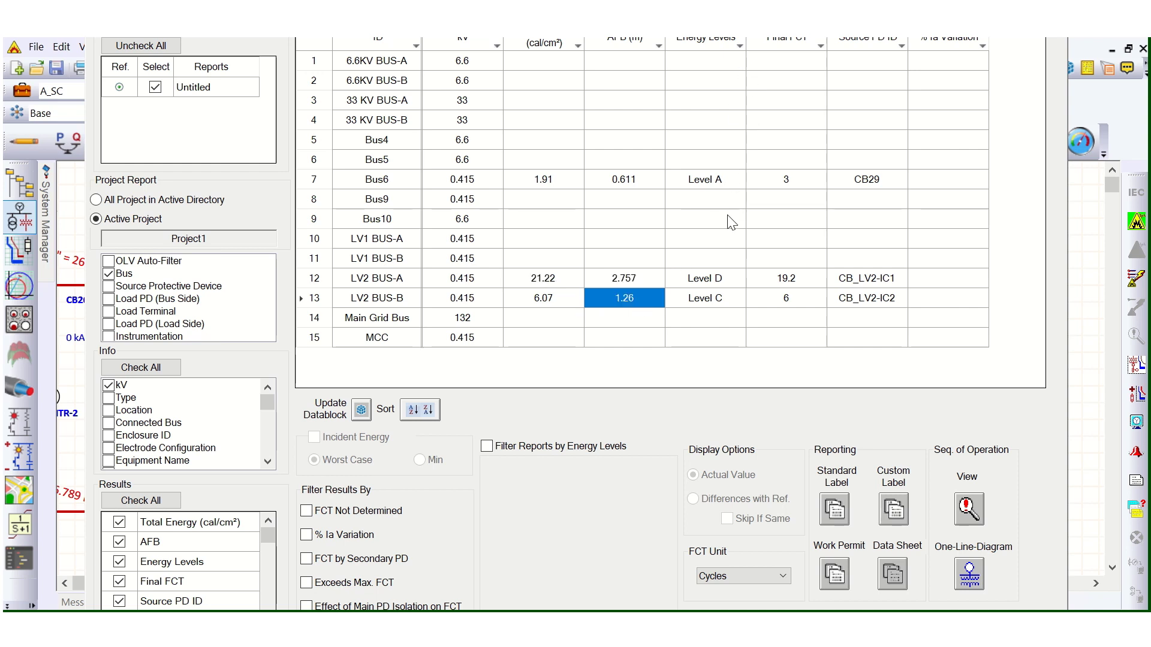
Step: Switch the FCT unit to Seconds and compare the energy level and final FCT of LV2 BUS-A and LV2 BUS-B
click(721, 281)
click(725, 304)
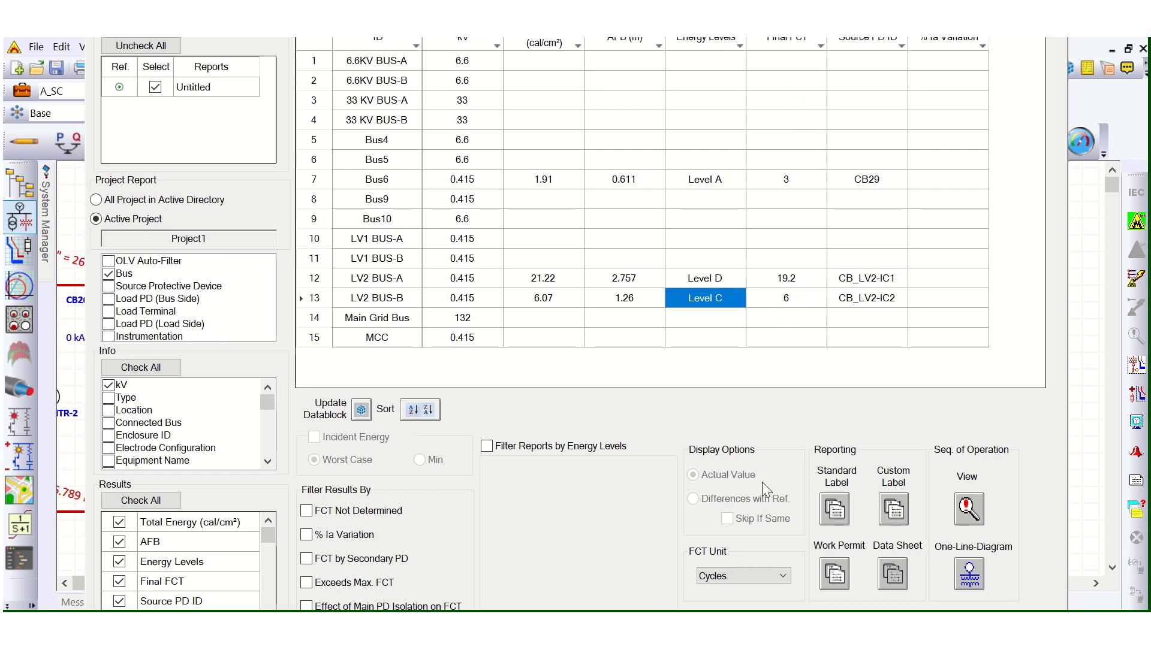
click(753, 577)
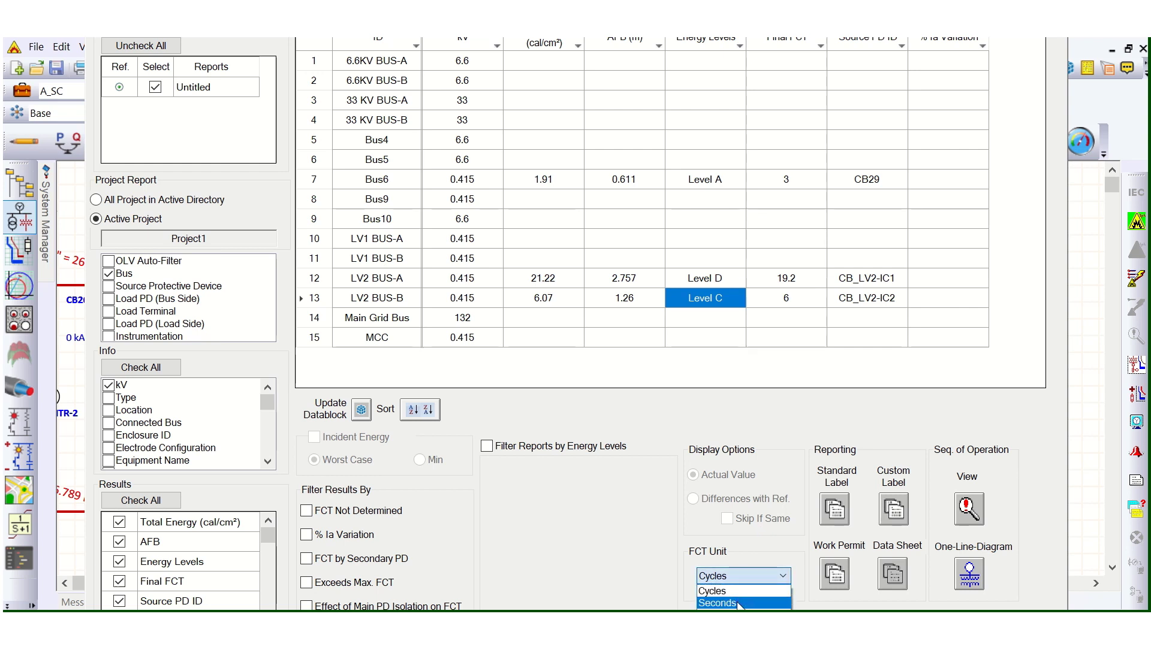
click(741, 604)
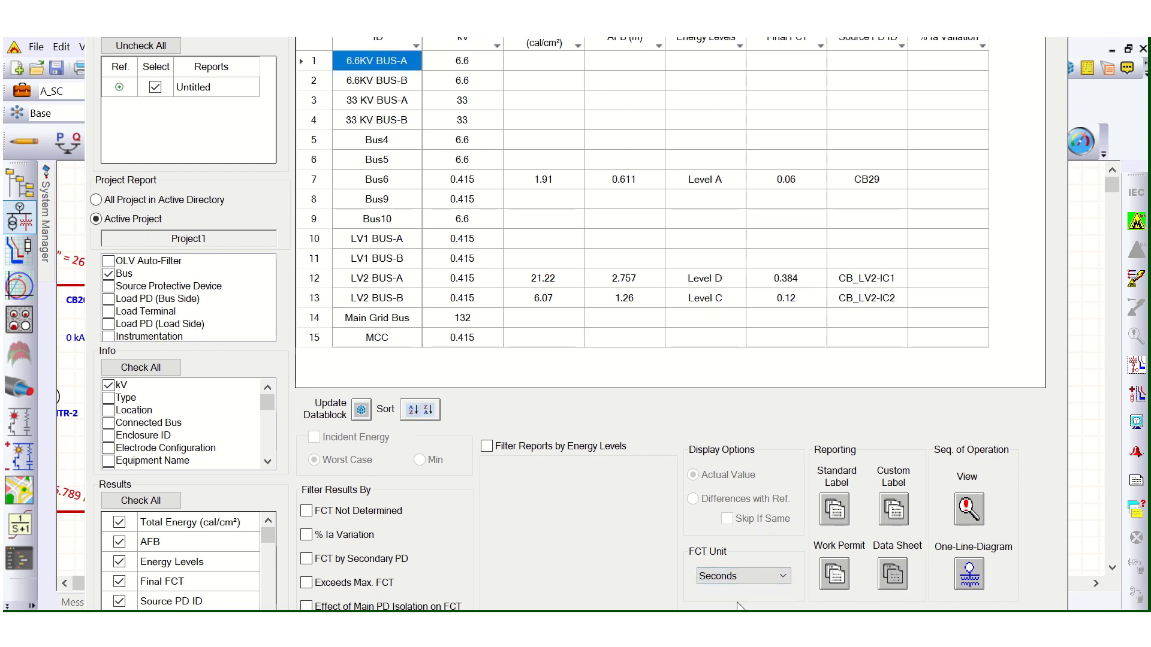
click(799, 278)
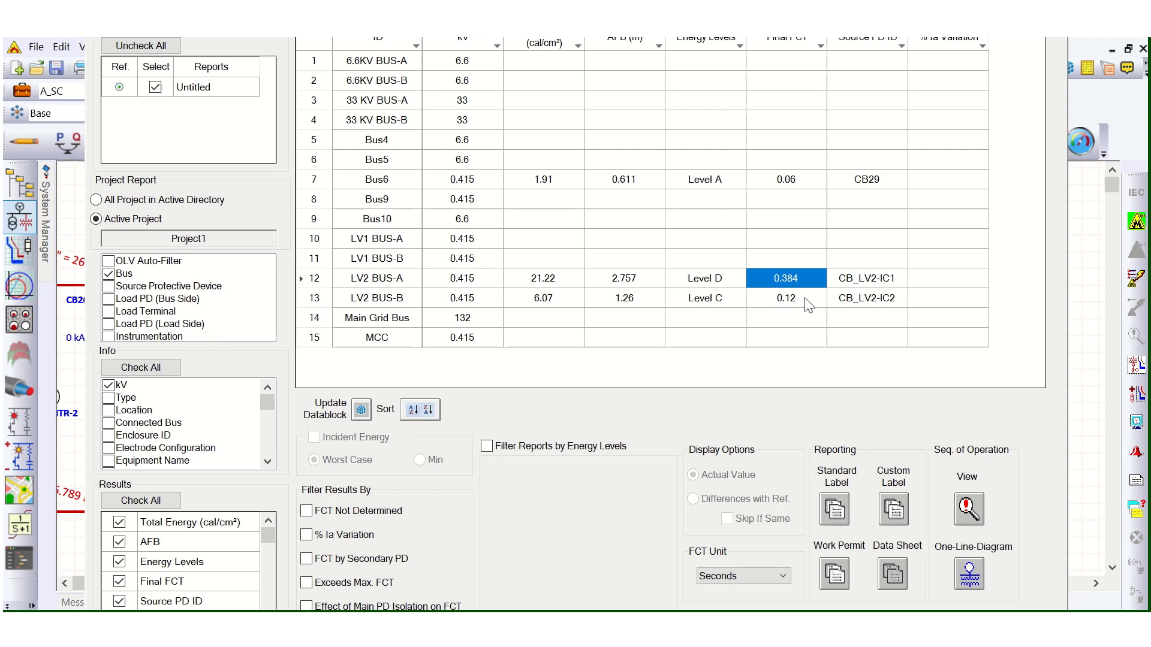
click(807, 305)
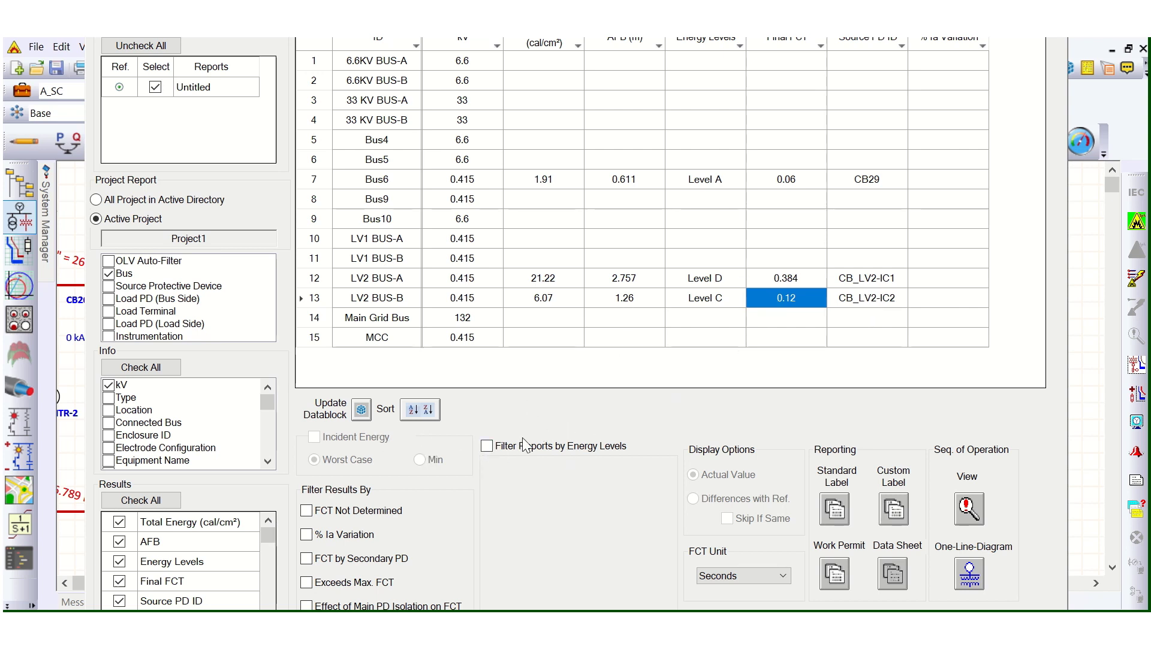
Step: Filter the arc-flash reports by energy levels according to NFPA 70E 2012 to 2021 /UD
click(487, 446)
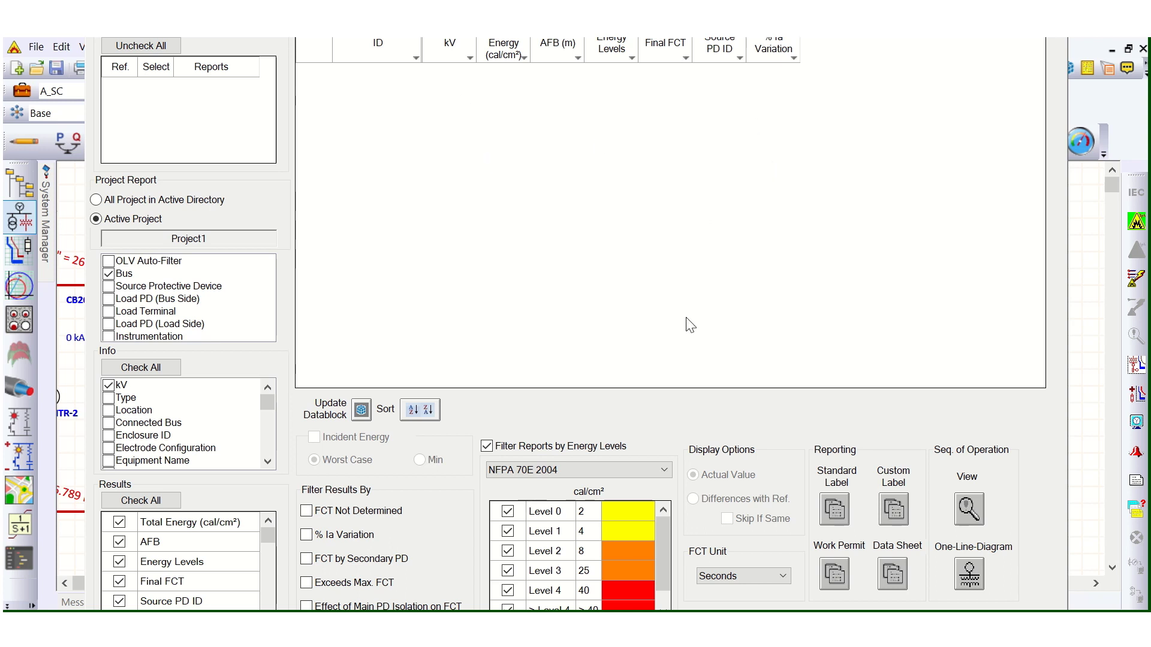
click(534, 470)
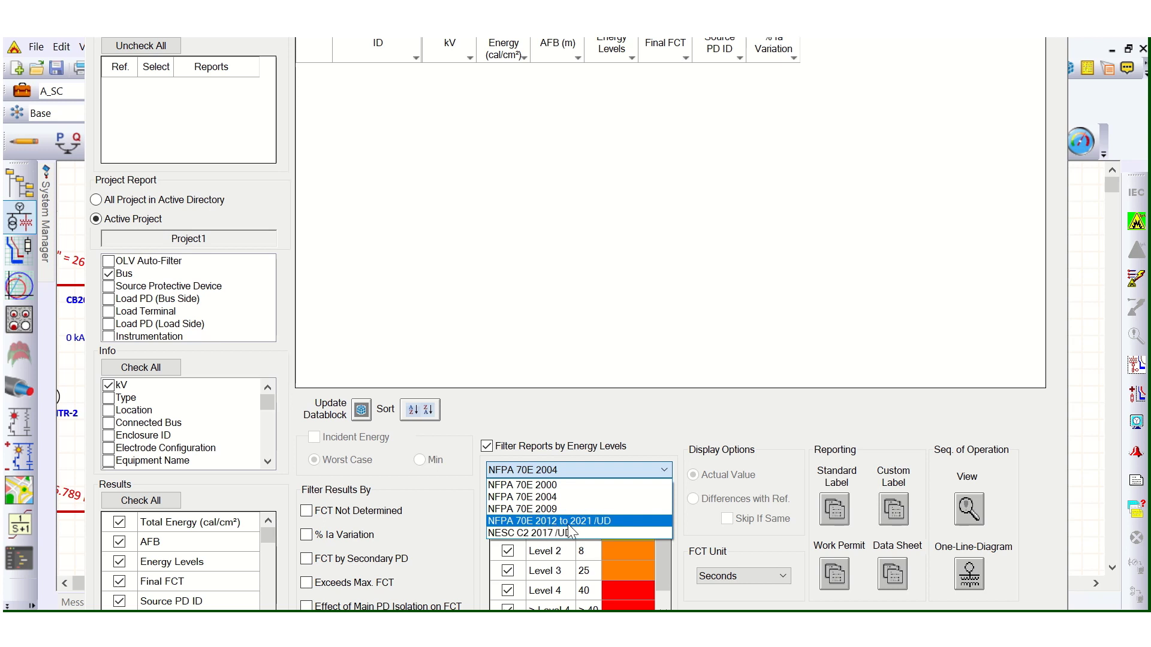
click(604, 521)
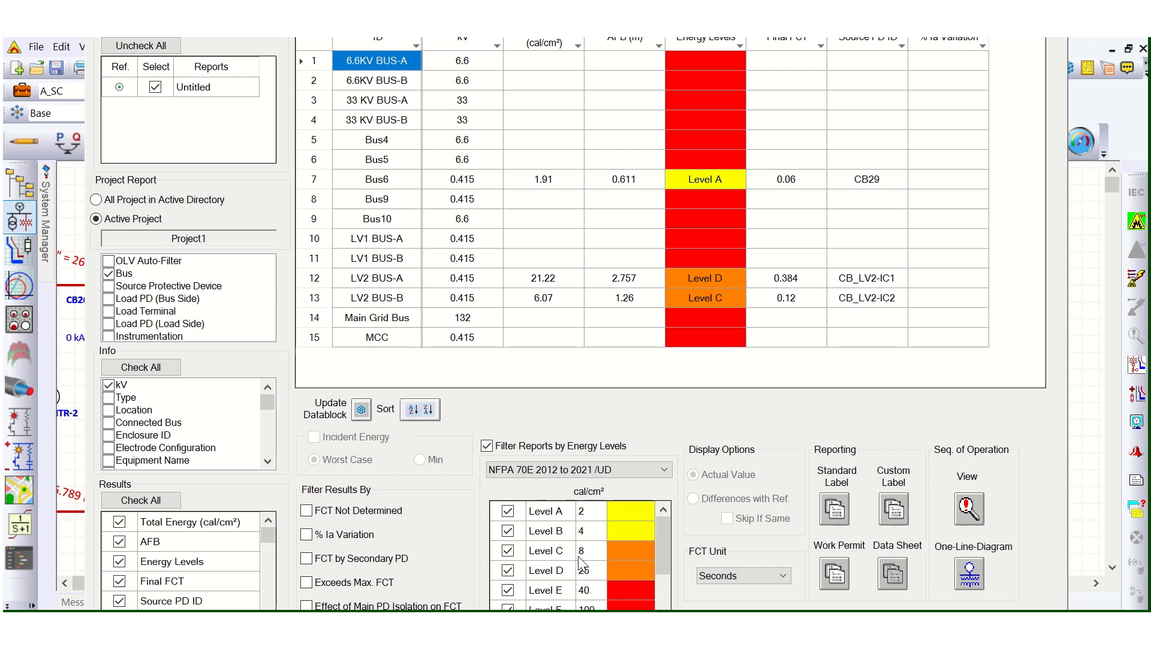
Step: Change the colours of energy Level C and Level D to yellow
click(618, 550)
click(415, 258)
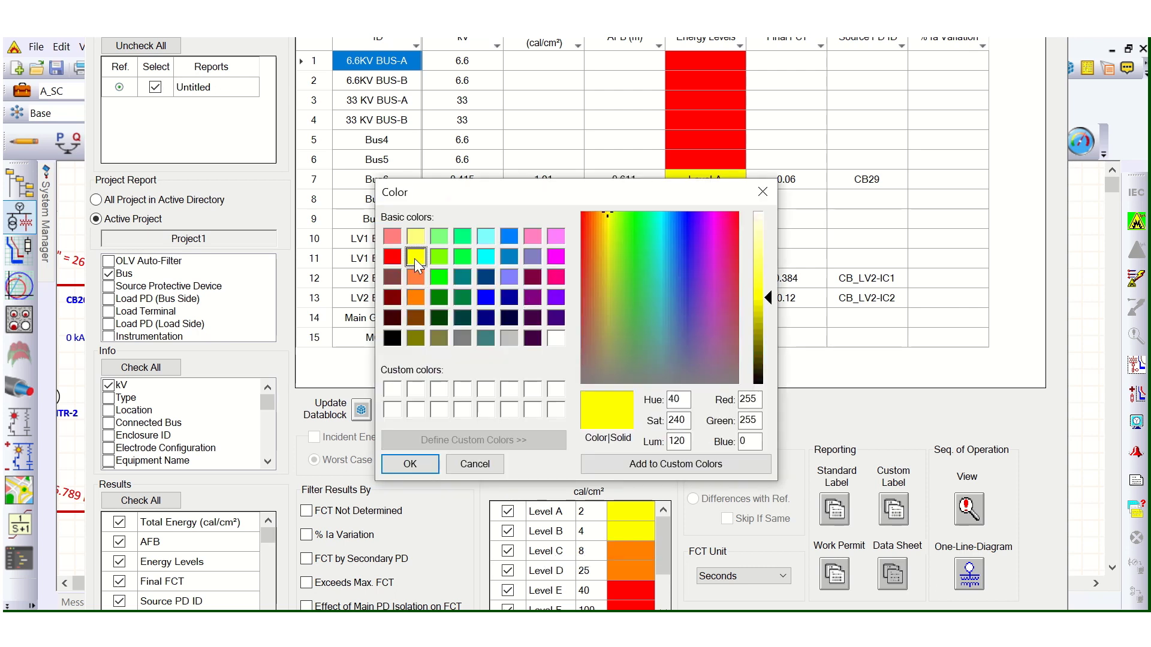
click(420, 469)
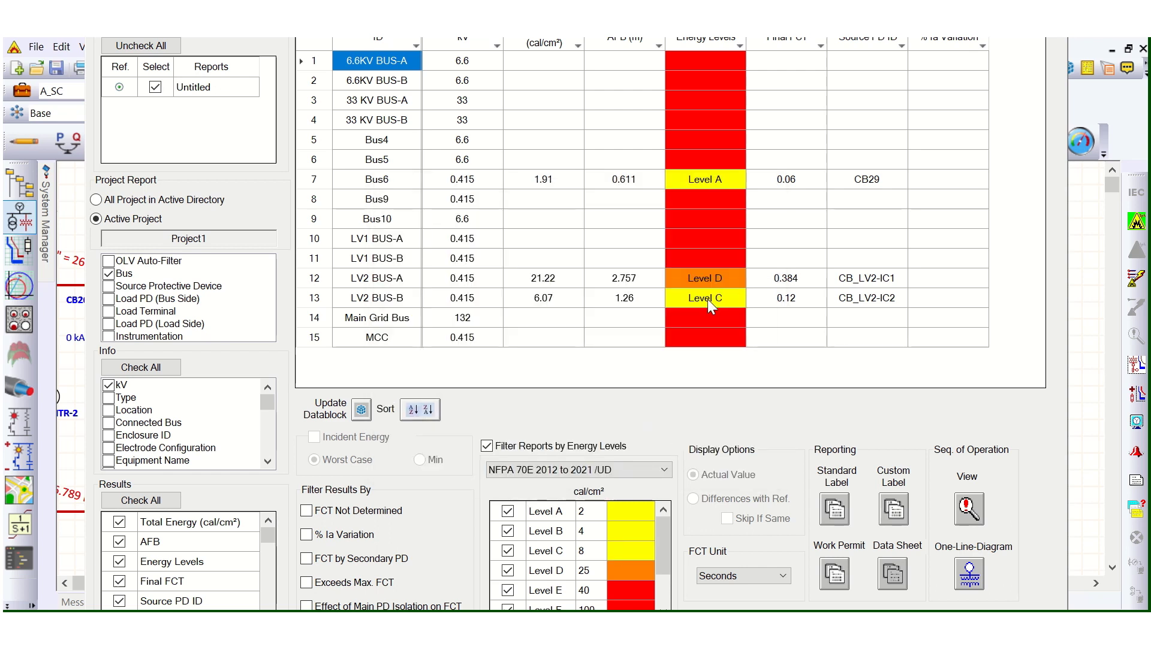
click(631, 573)
click(416, 257)
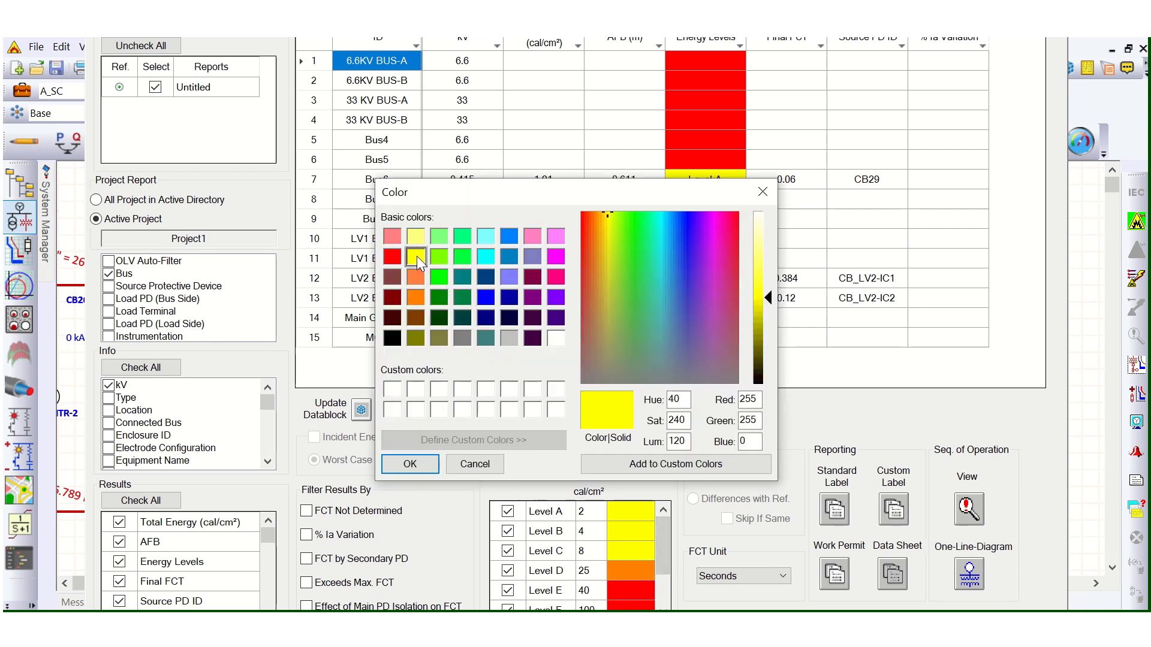
click(435, 465)
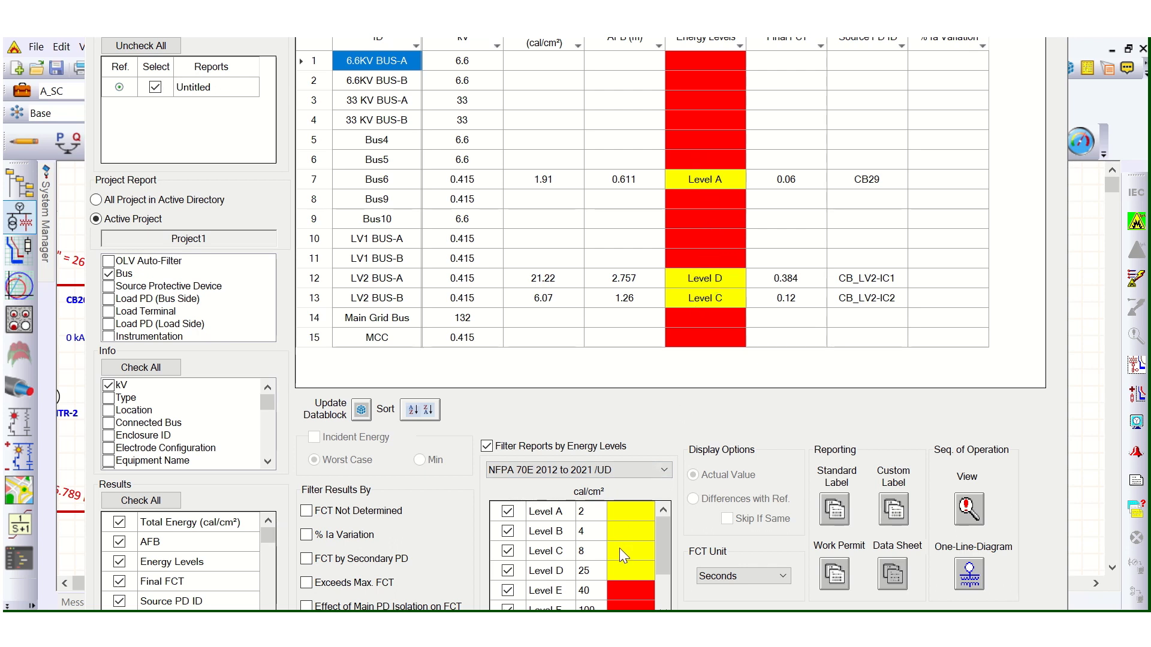
Step: Review the energy-level limits down to Not Det. against the buses' colour-coded cells, and close the arc-flash result table
scroll(618, 543, down, 2)
scroll(609, 557, up, 1)
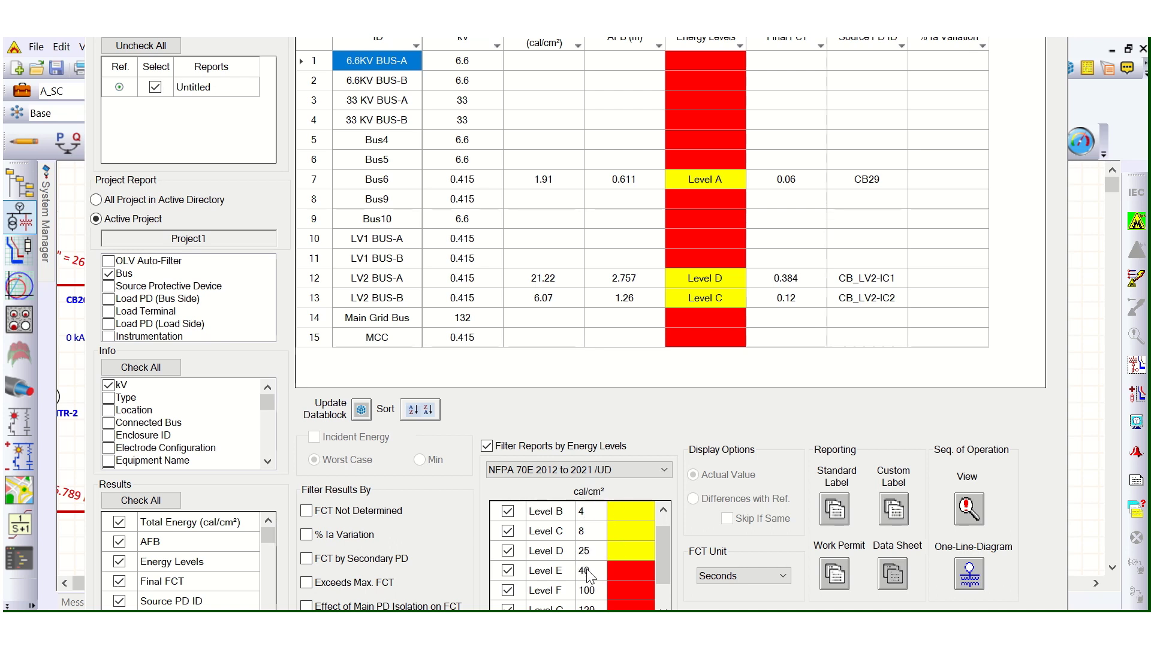
scroll(589, 597, down, 1)
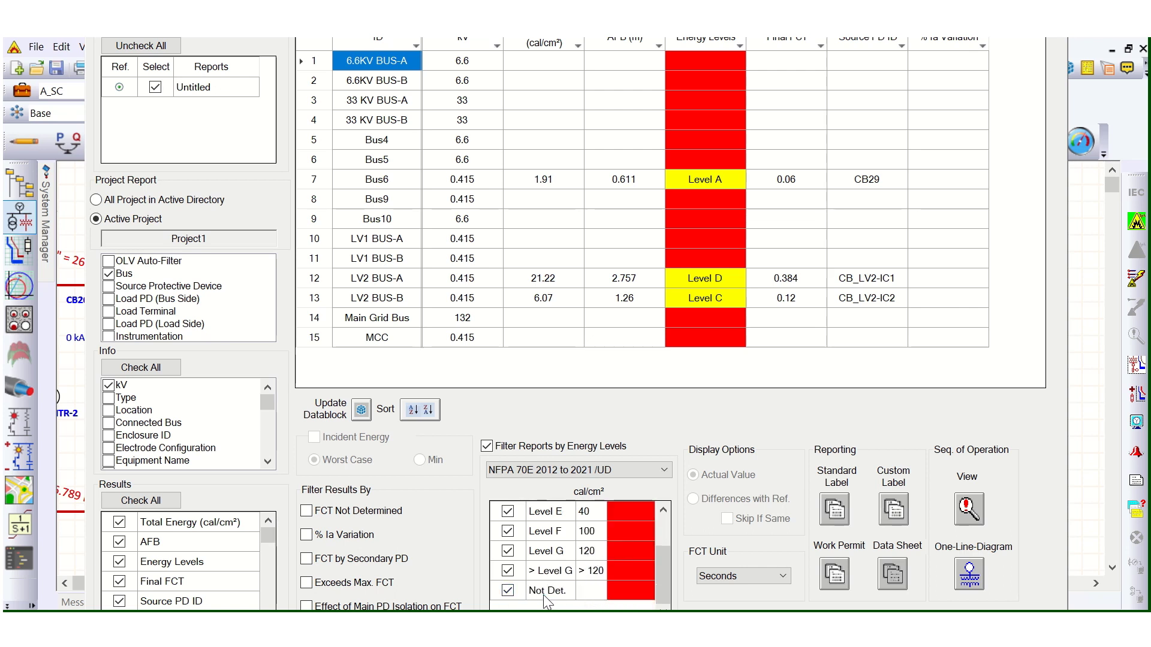
scroll(631, 598, up, 1)
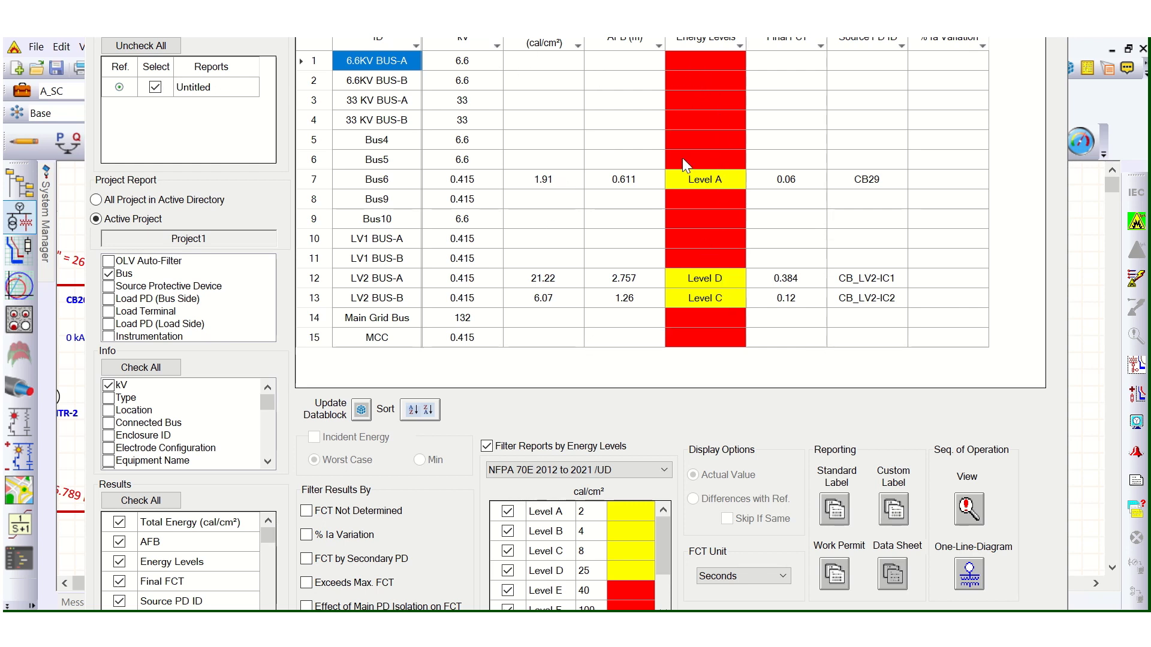
click(717, 126)
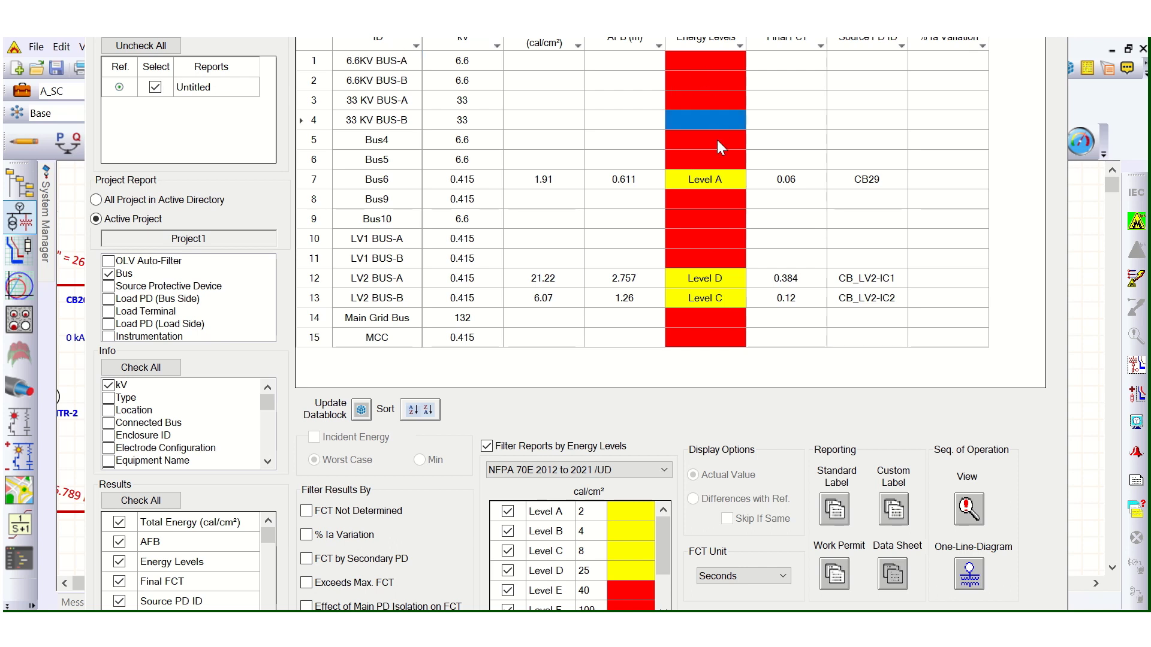
click(726, 232)
click(797, 226)
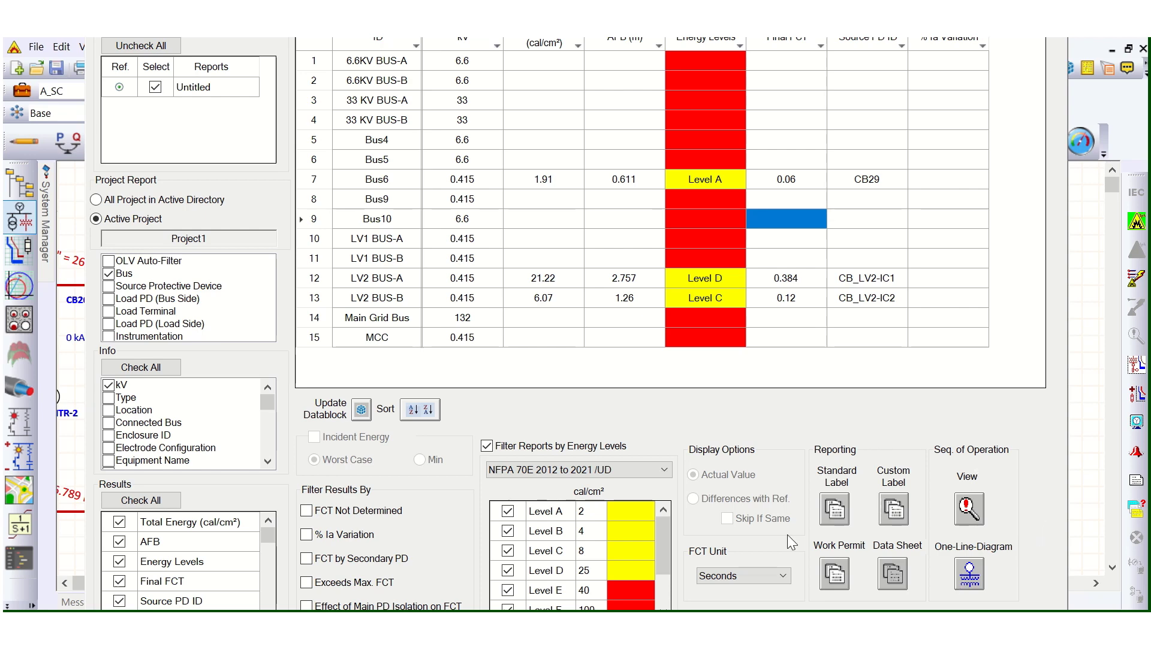
key(Escape)
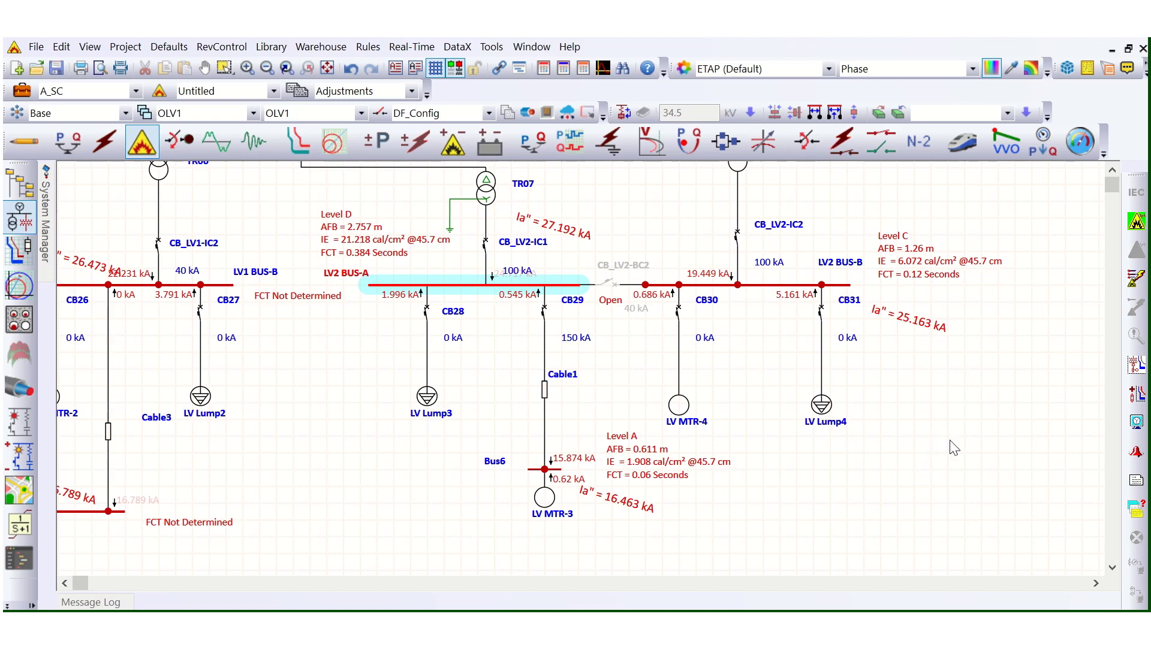
Step: Examine the arc-flash results on the one-line diagram across the 6.6 kV and low-voltage buses, especially LV2 BUS-A and LV2 BUS-B
scroll(953, 450, down, 2)
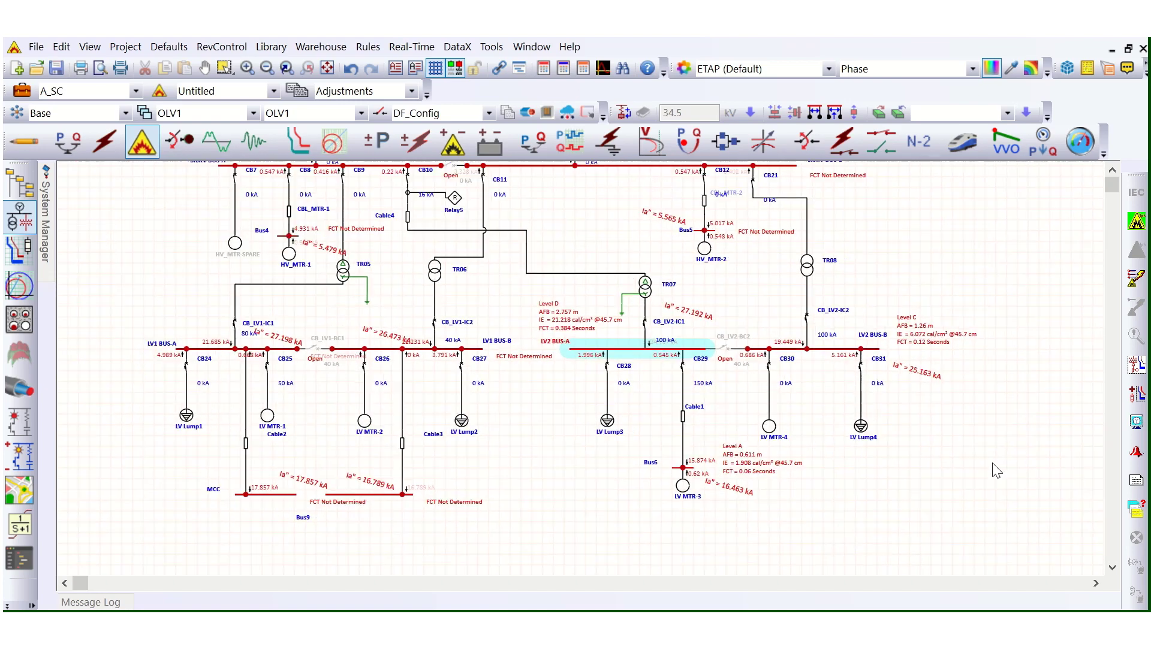
scroll(316, 416, up, 1)
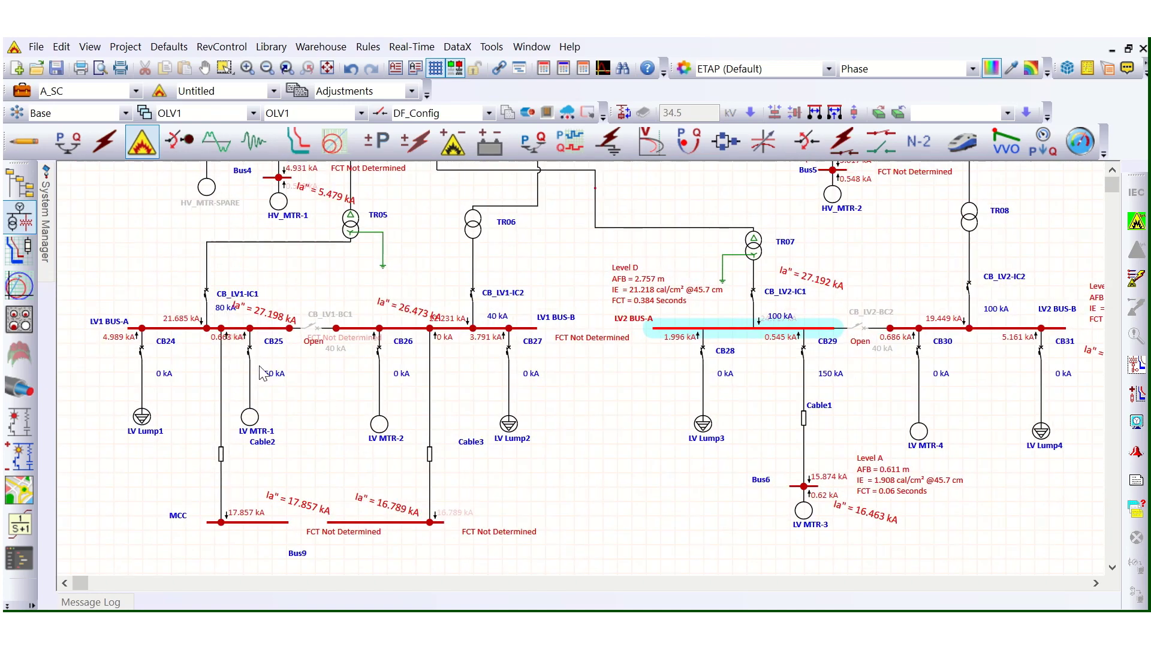
scroll(263, 369, down, 1)
scroll(801, 341, up, 2)
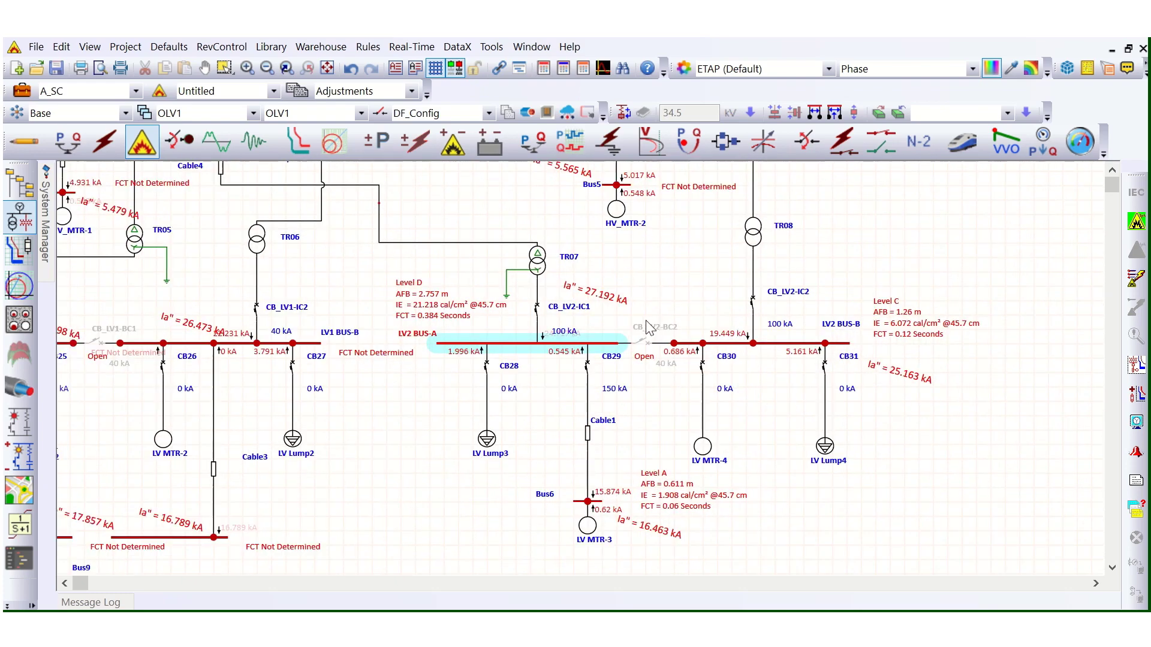
scroll(642, 327, up, 1)
scroll(976, 423, down, 2)
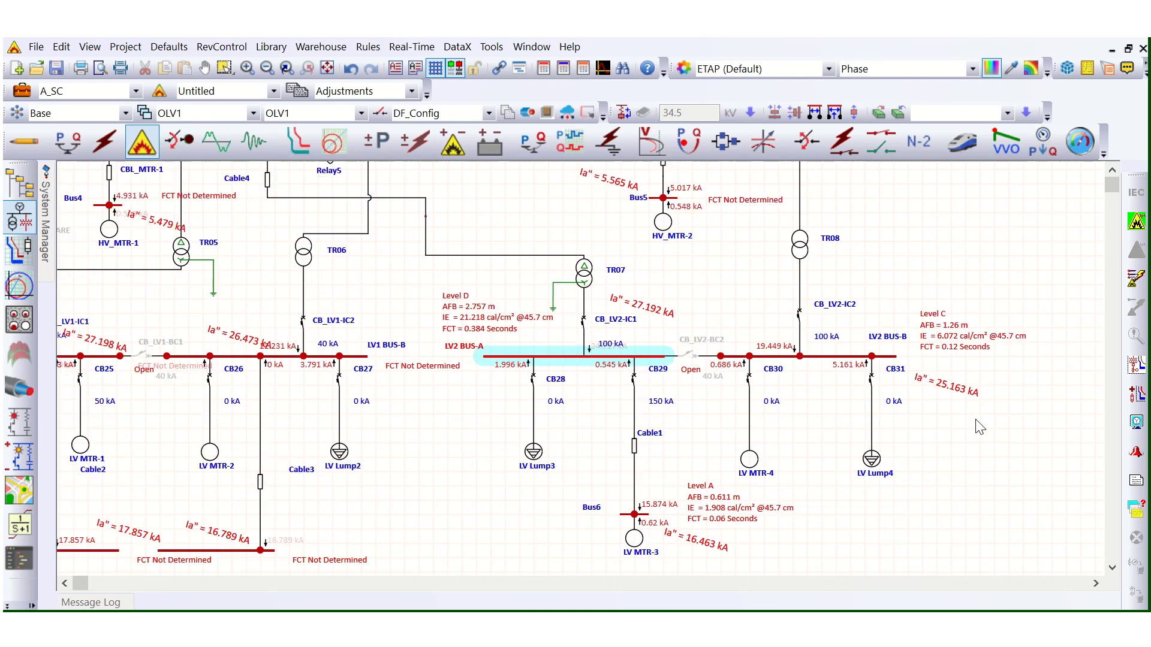
scroll(924, 411, up, 1)
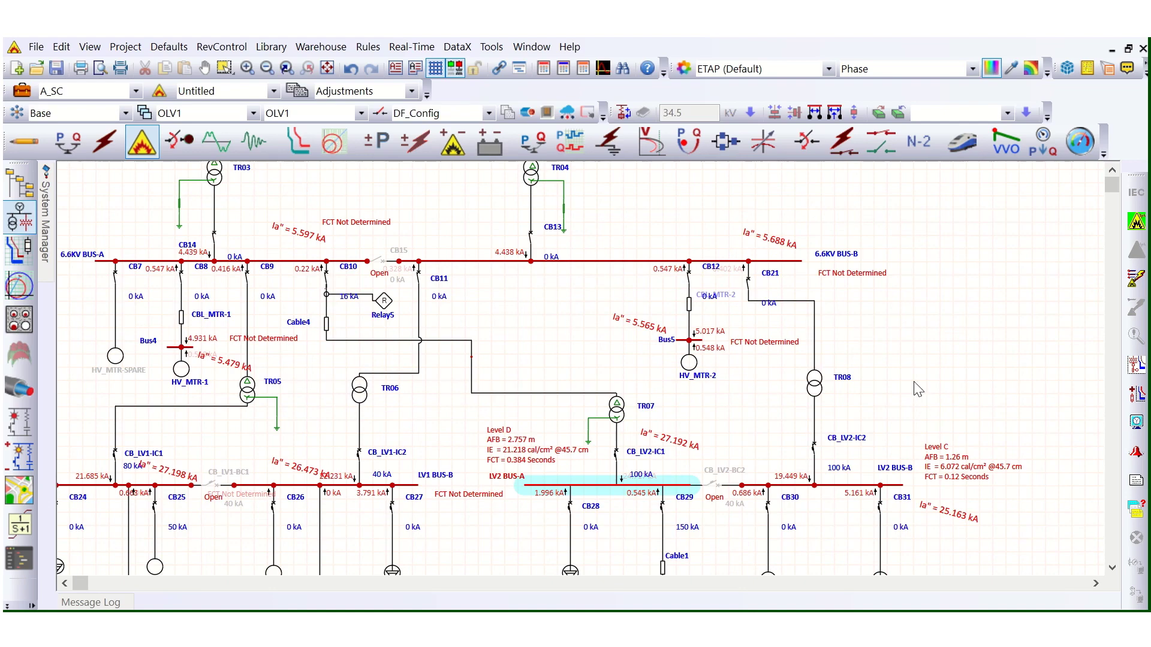
scroll(819, 319, down, 3)
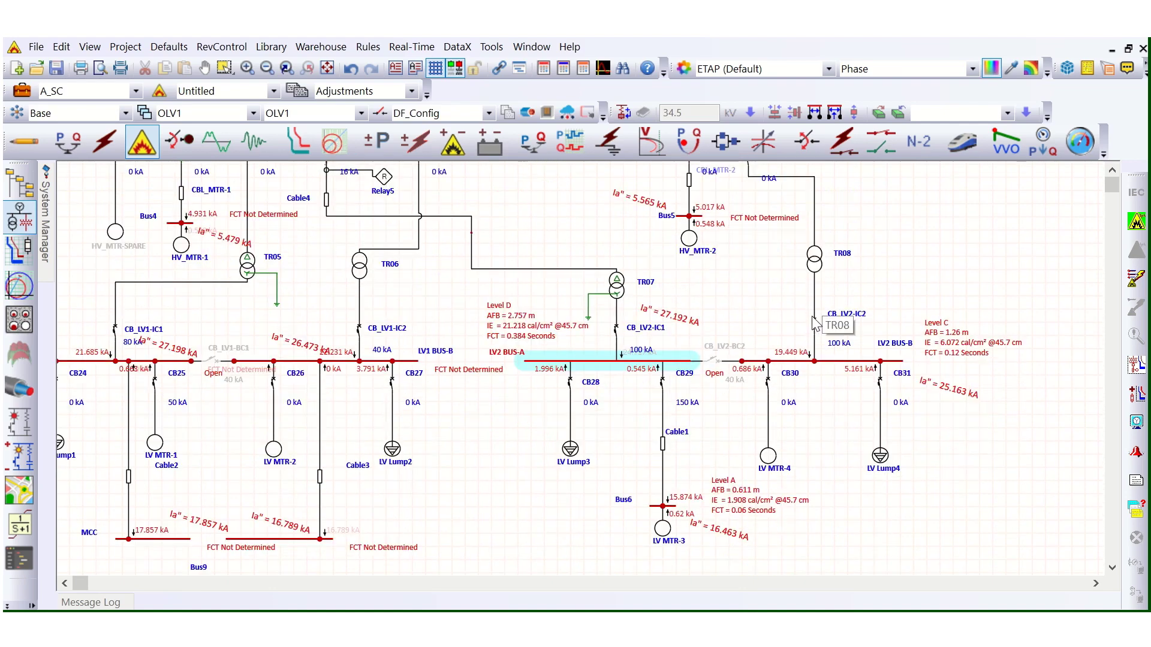
scroll(969, 375, up, 1)
scroll(944, 363, up, 1)
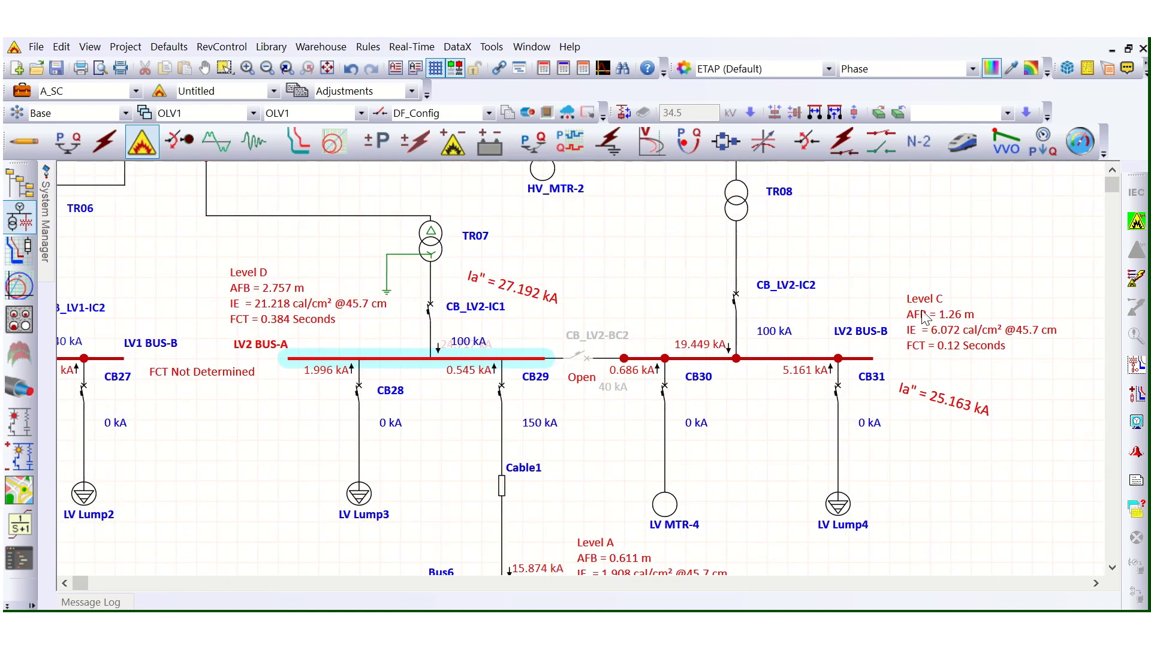
scroll(750, 362, down, 1)
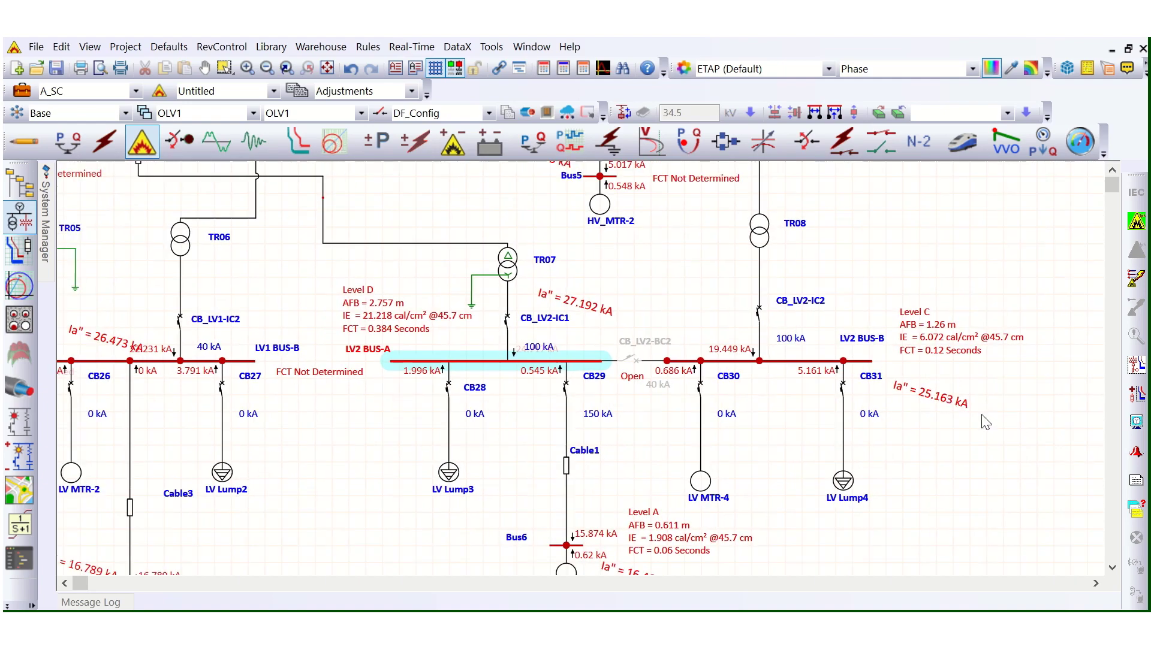
scroll(1084, 511, down, 1)
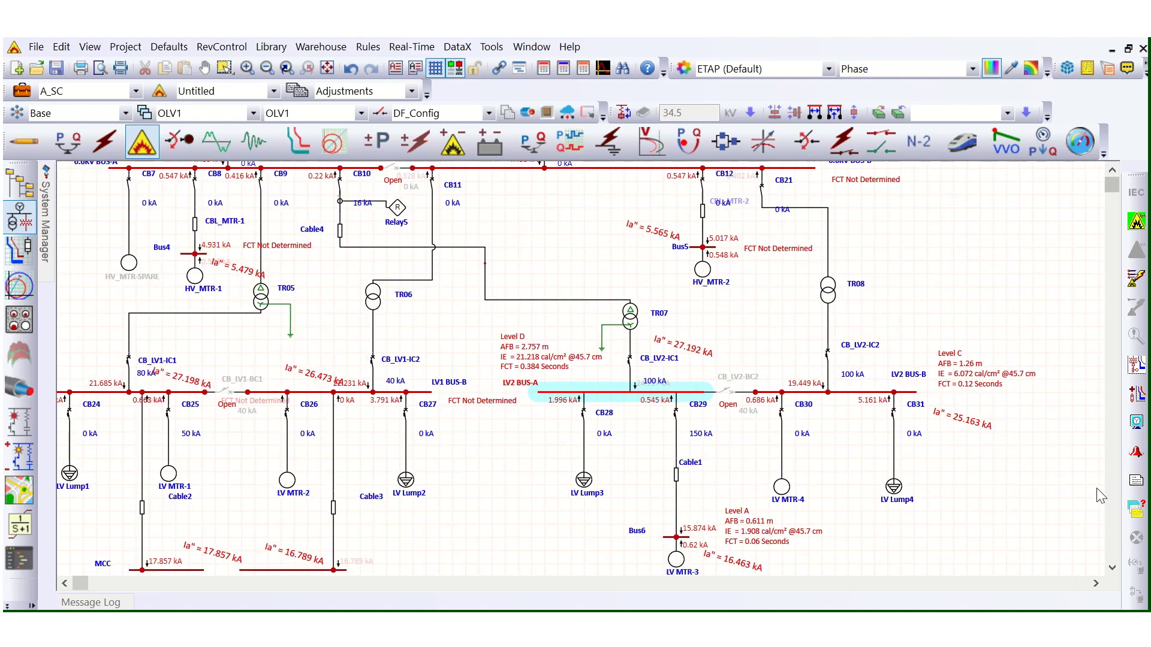
scroll(977, 465, down, 1)
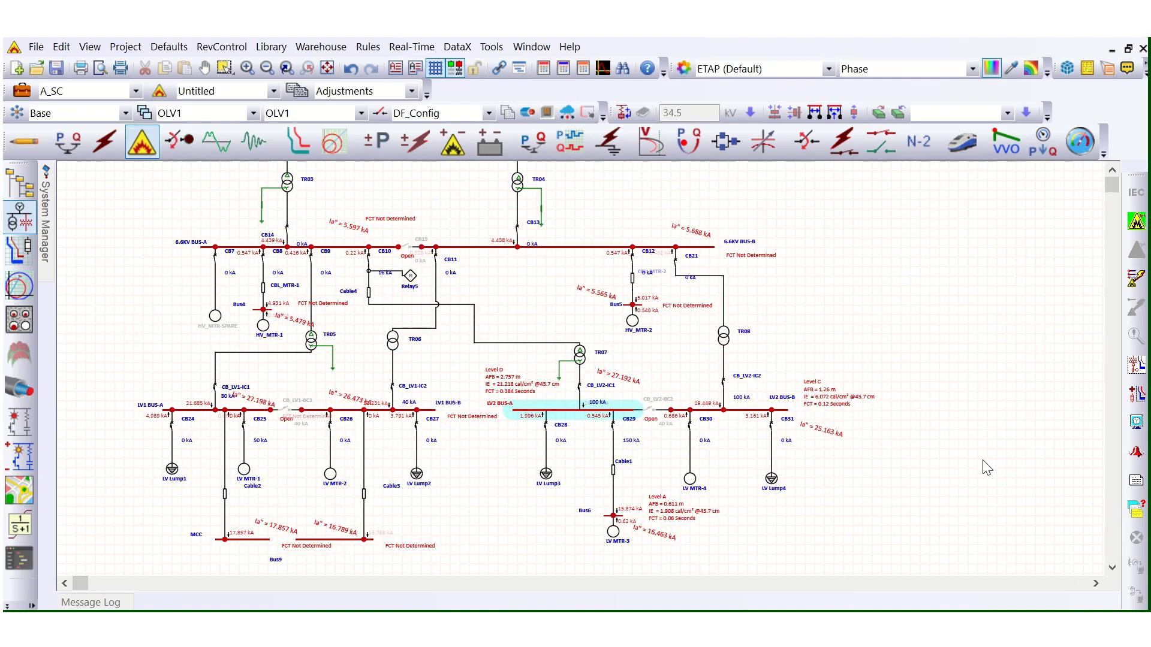
scroll(367, 441, up, 2)
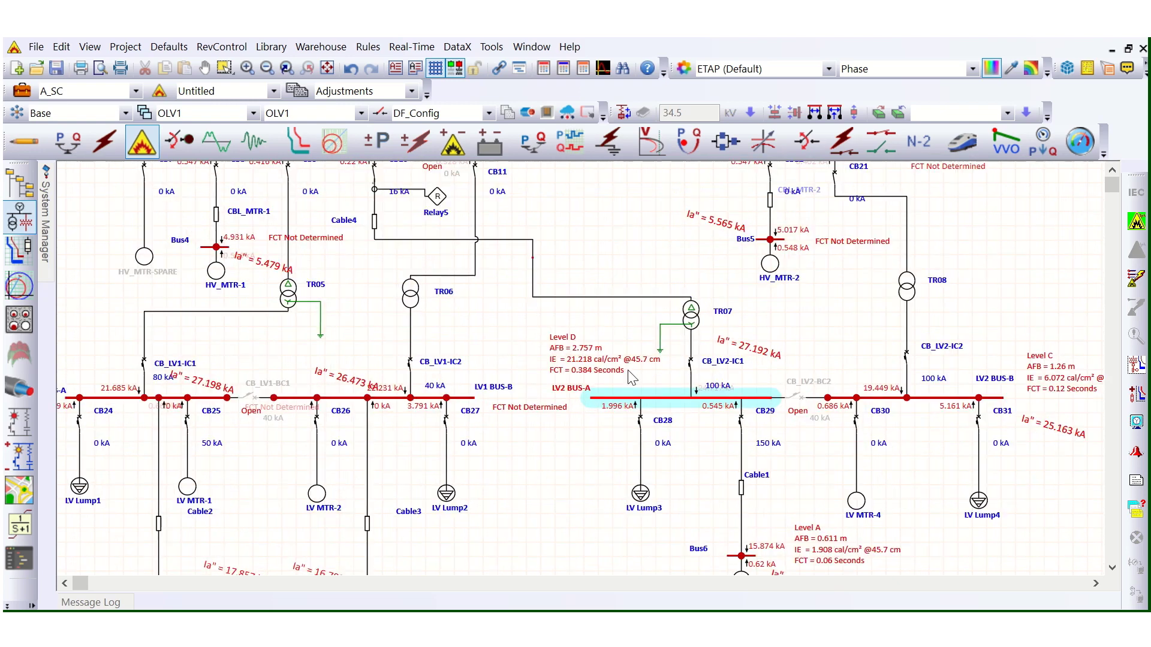
click(612, 335)
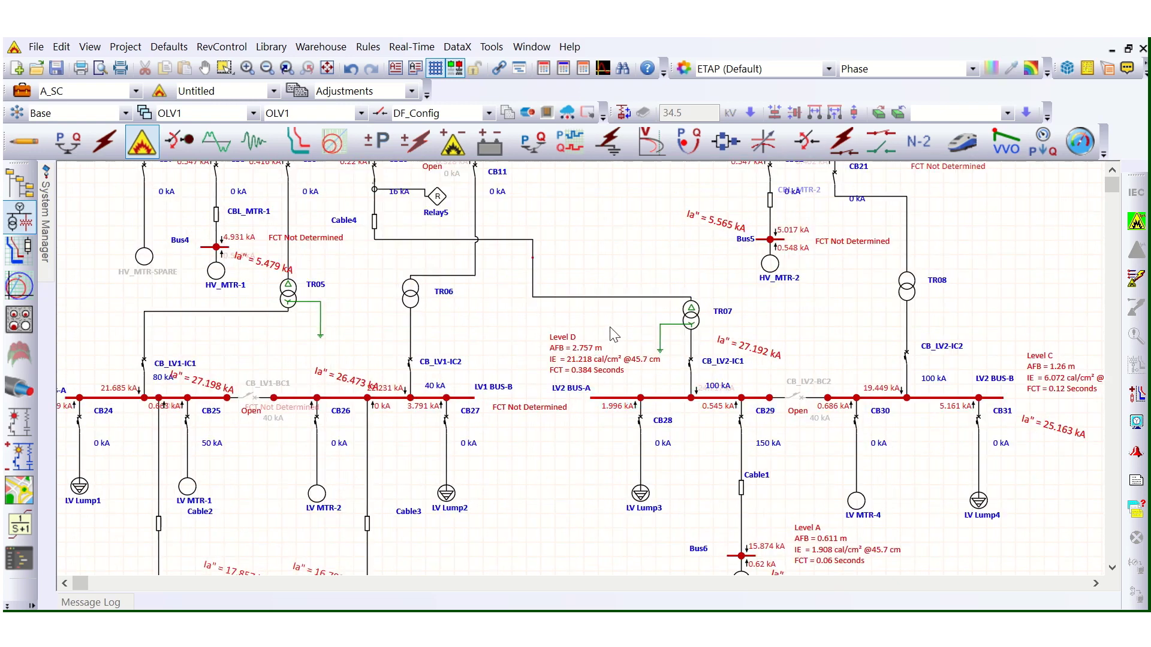